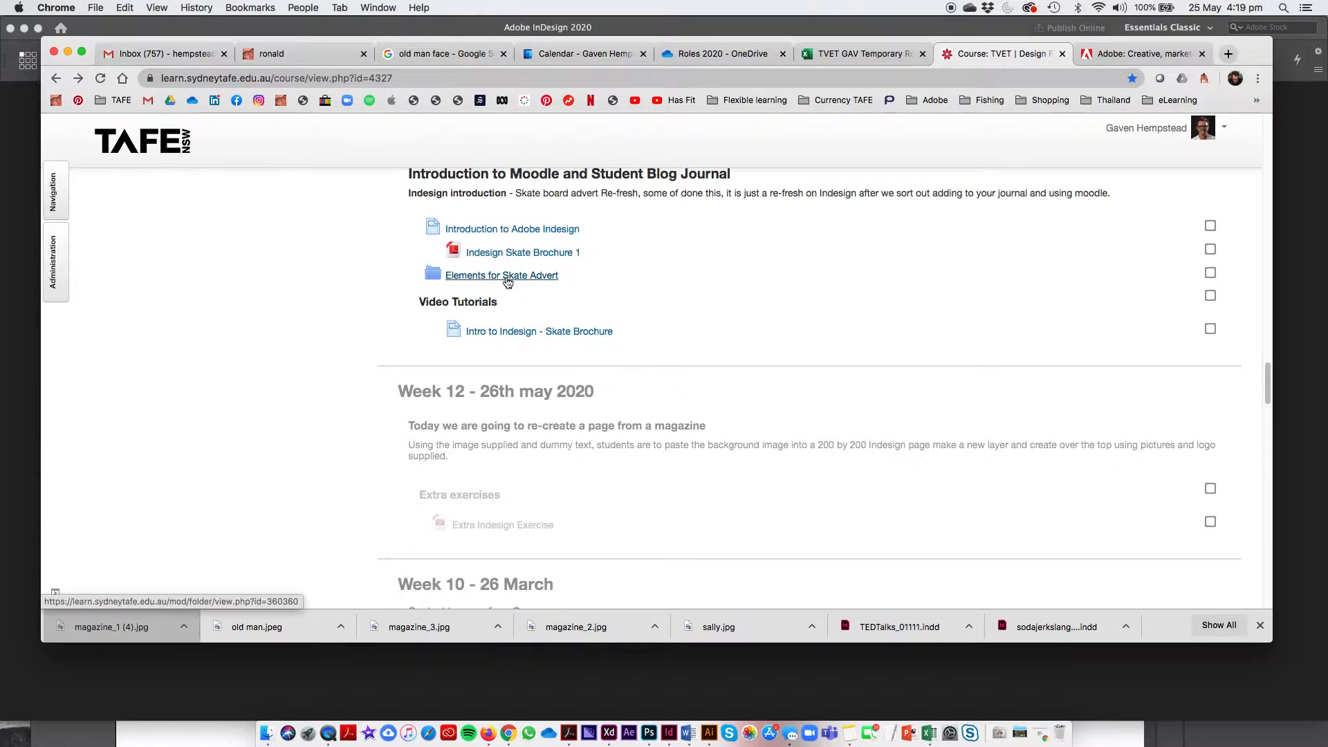
Open the Elements for Skate Advert folder on the course page, then switch to the Week 12 Ad Layout folder in Finder.
left_click(509, 276)
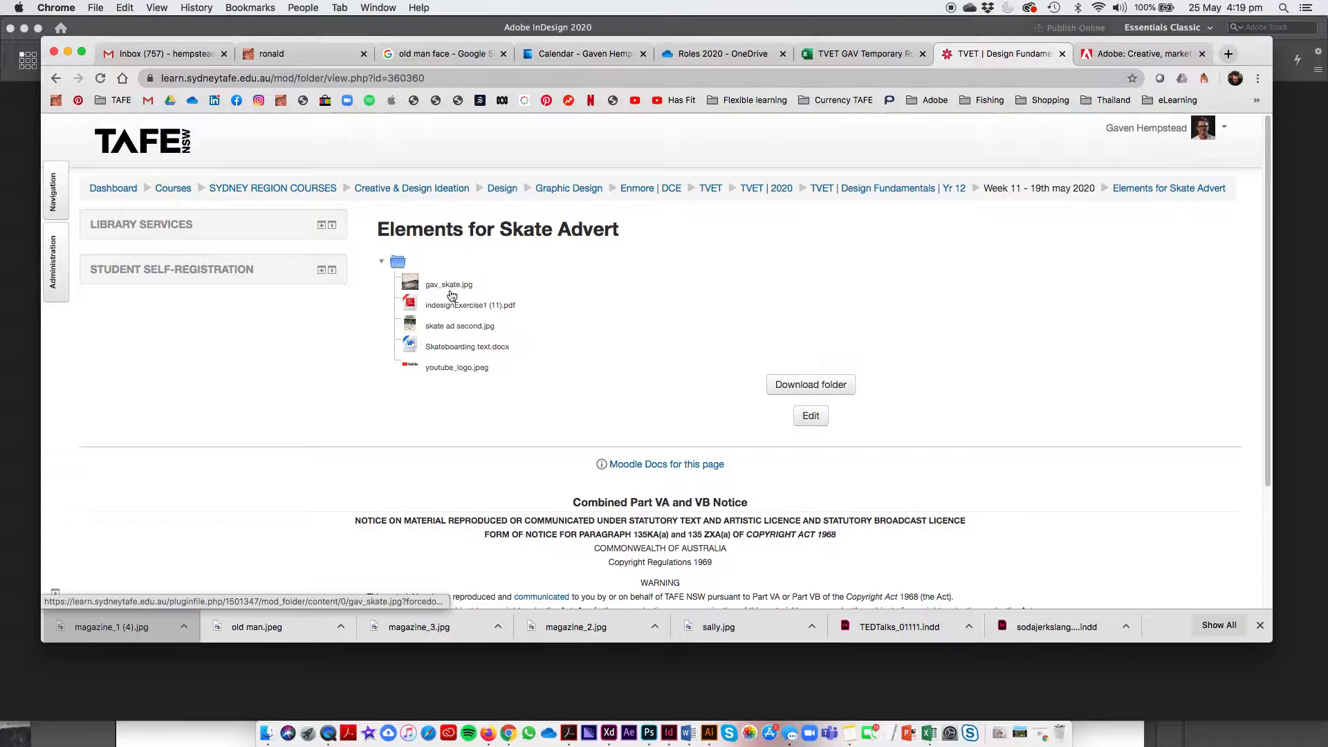
left_click(268, 740)
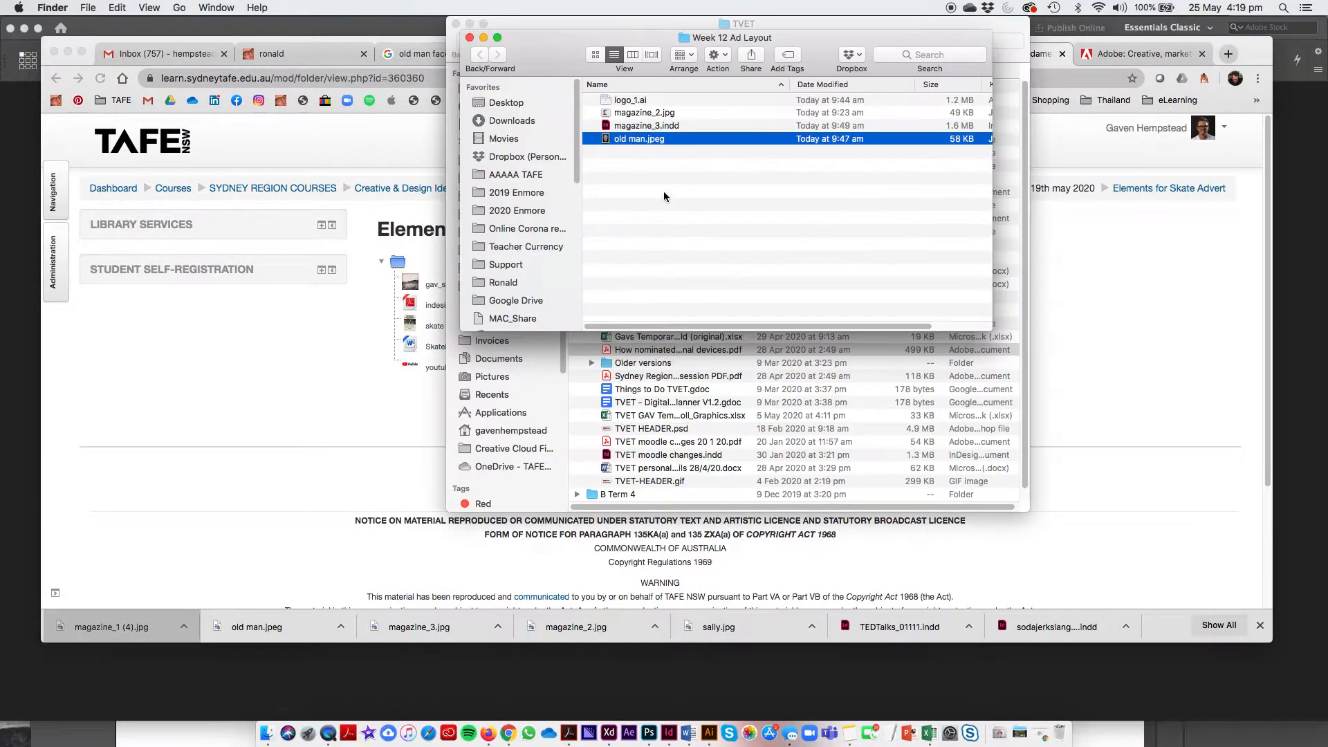
left_click(626, 101)
left_click(634, 115)
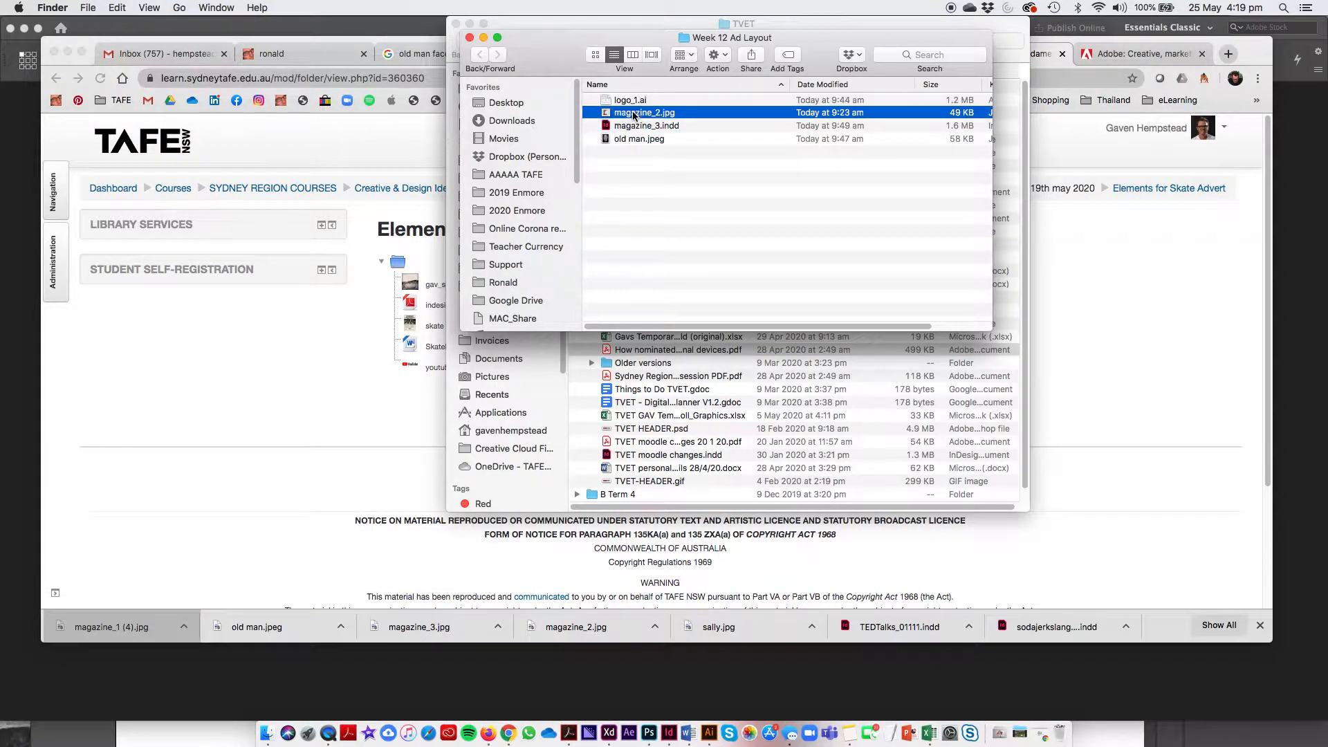
Preview old man.jpeg, magazine_2.jpg and logo_1.ai in the Week 12 Ad Layout folder, and close the preview.
left_click(626, 141)
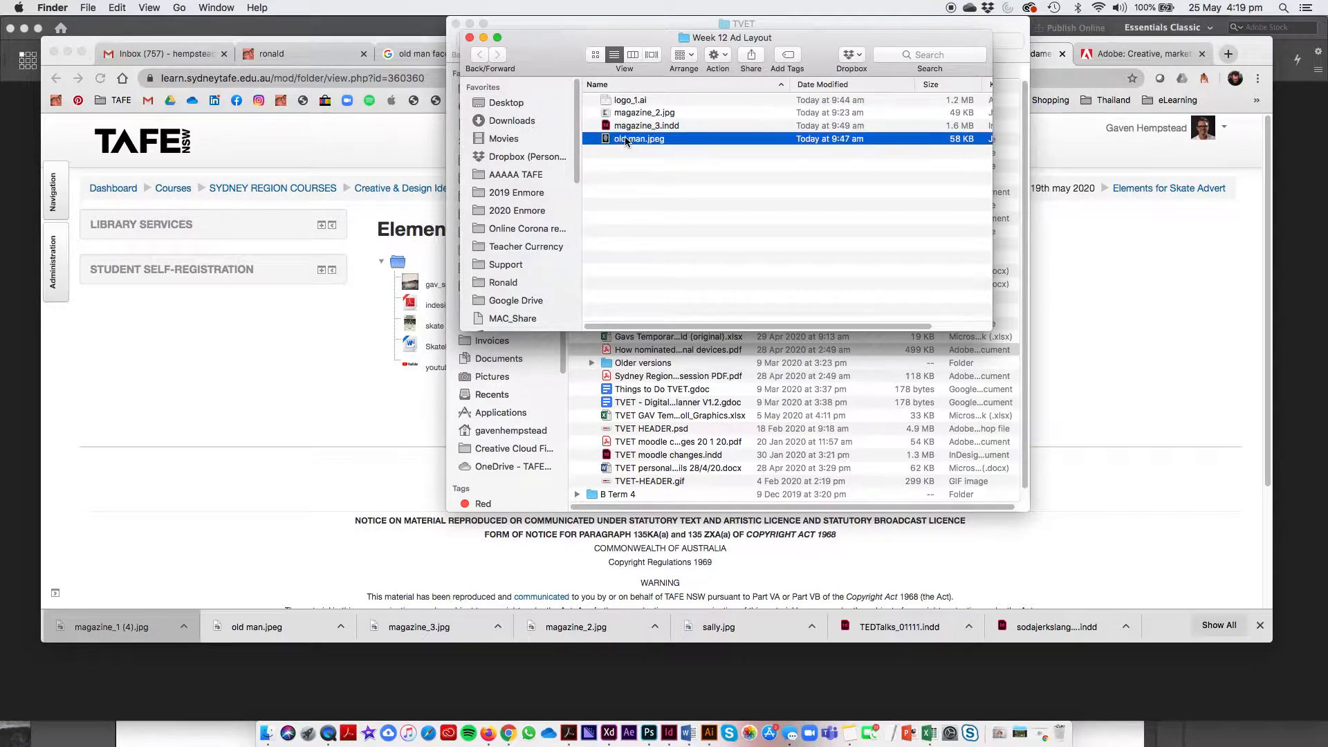
key("space")
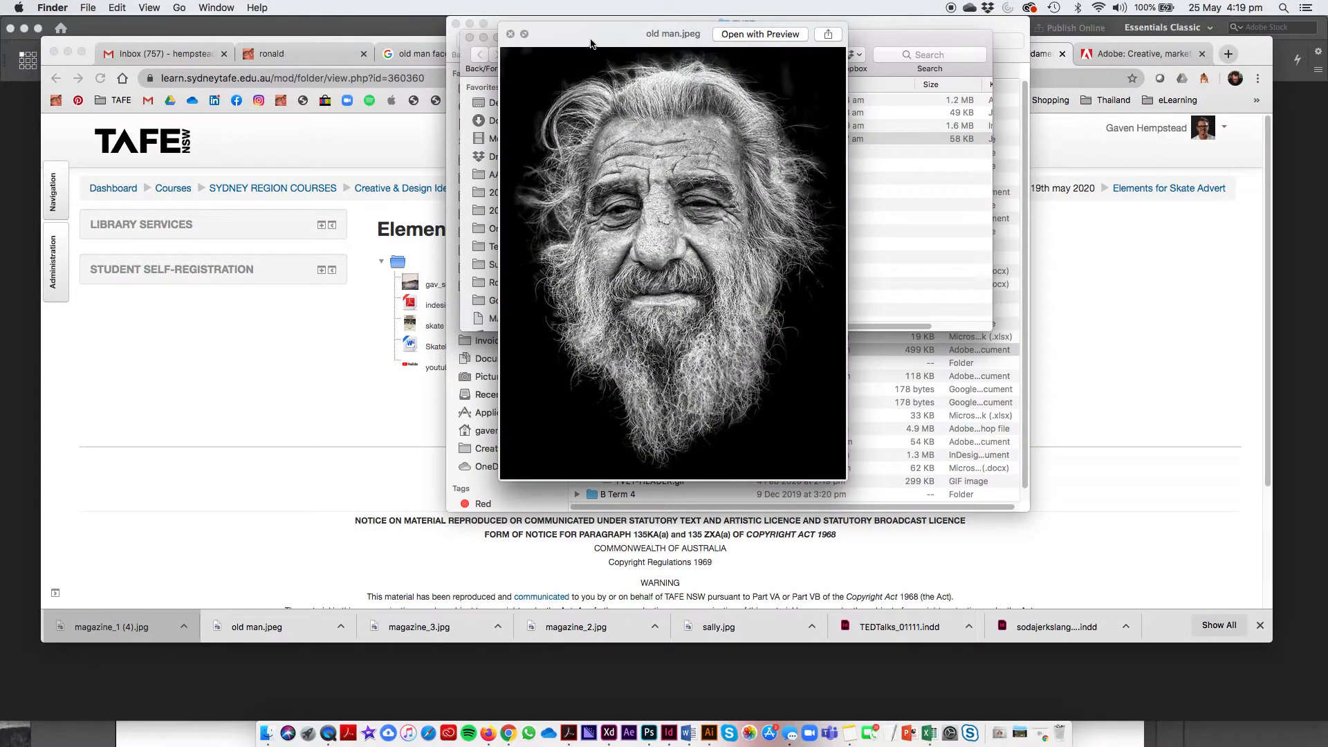
key("Up")
key("Up")
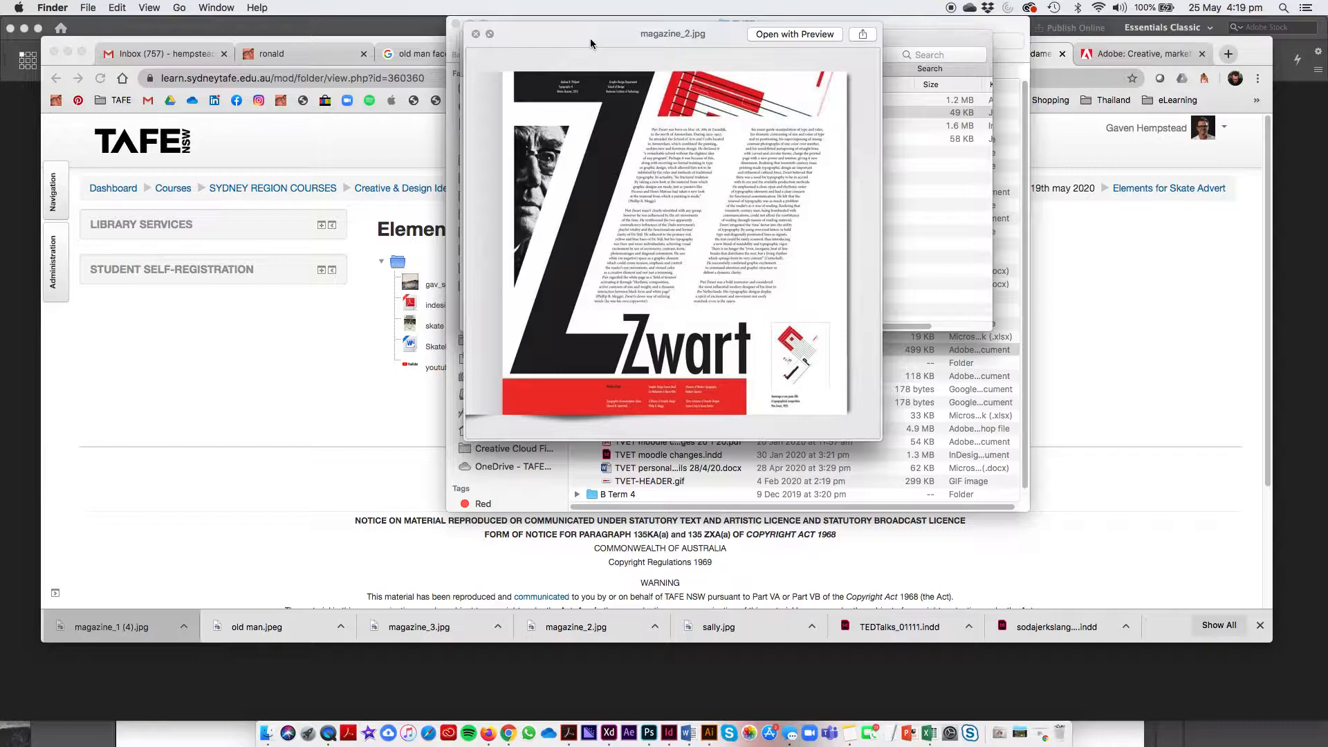
key("Up")
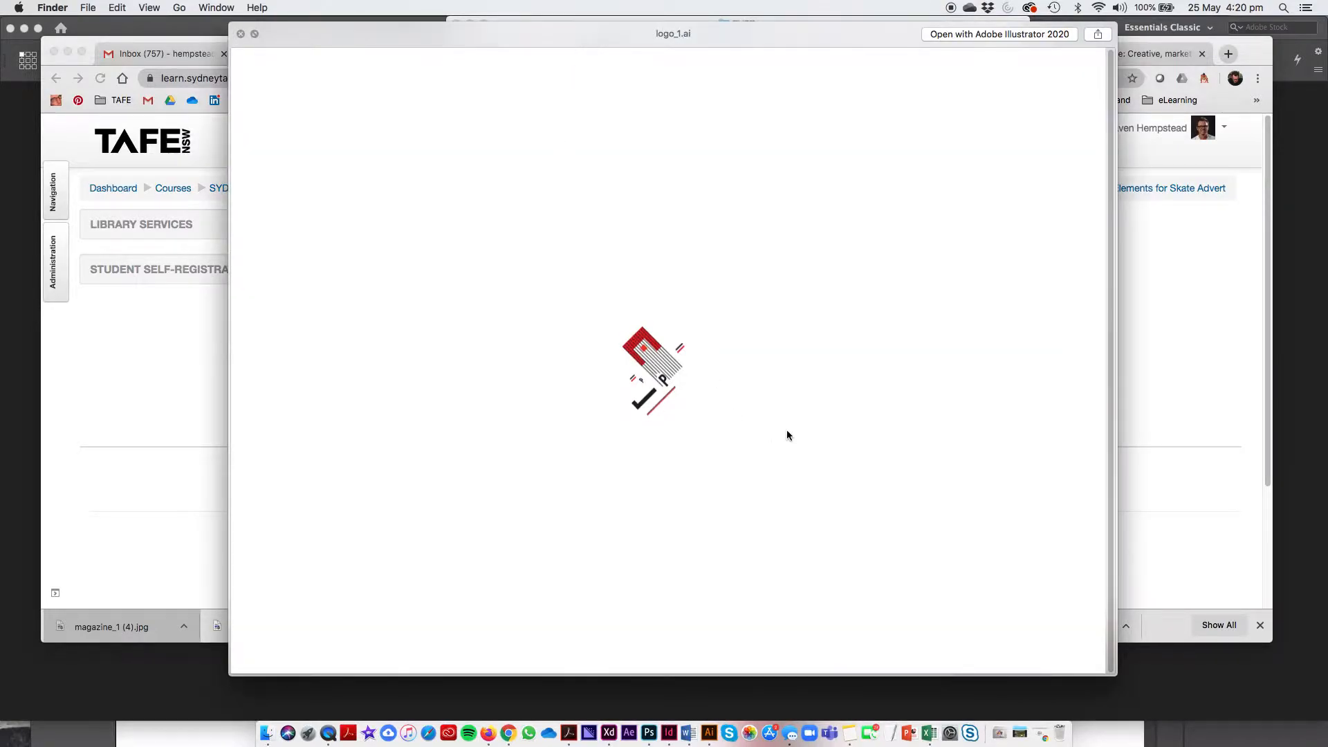
left_click(242, 33)
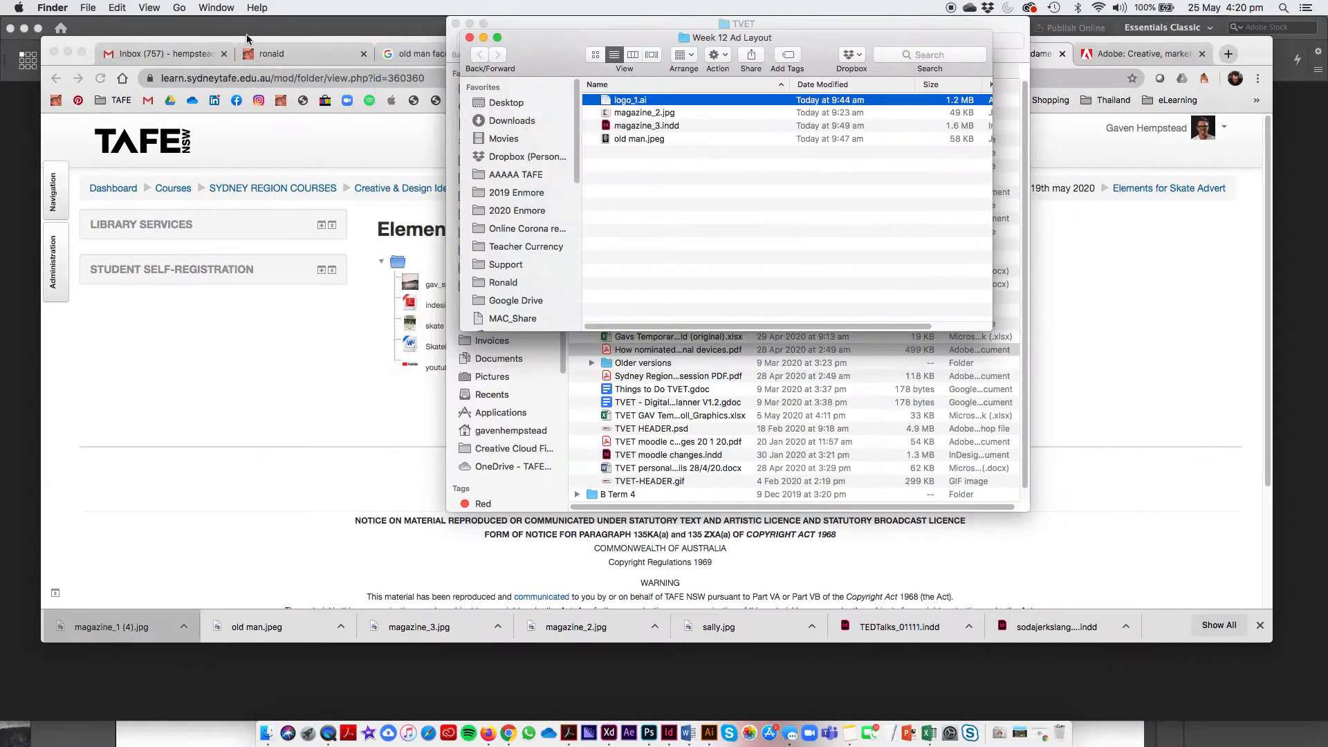
Switch to InDesign and set up a new print document 199 mm wide and 200 mm high.
left_click(668, 732)
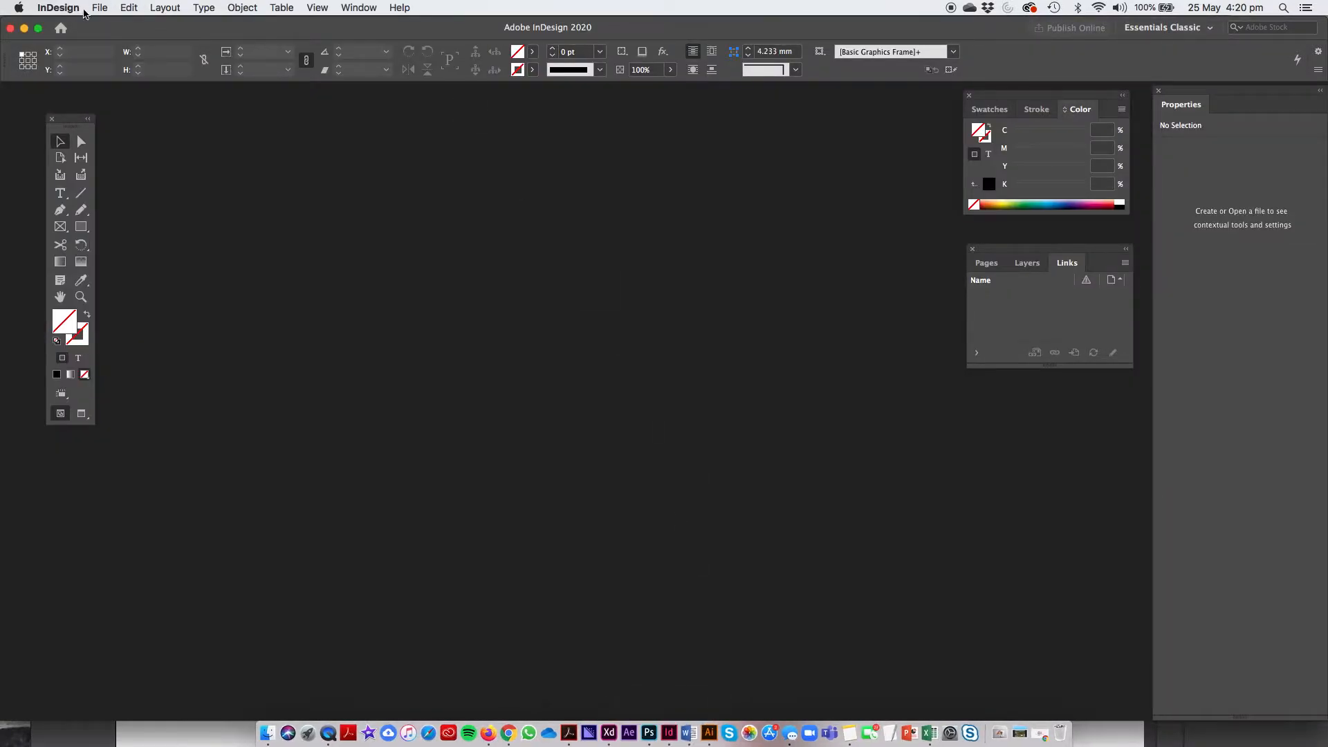
left_click(99, 8)
mouse_move(110, 25)
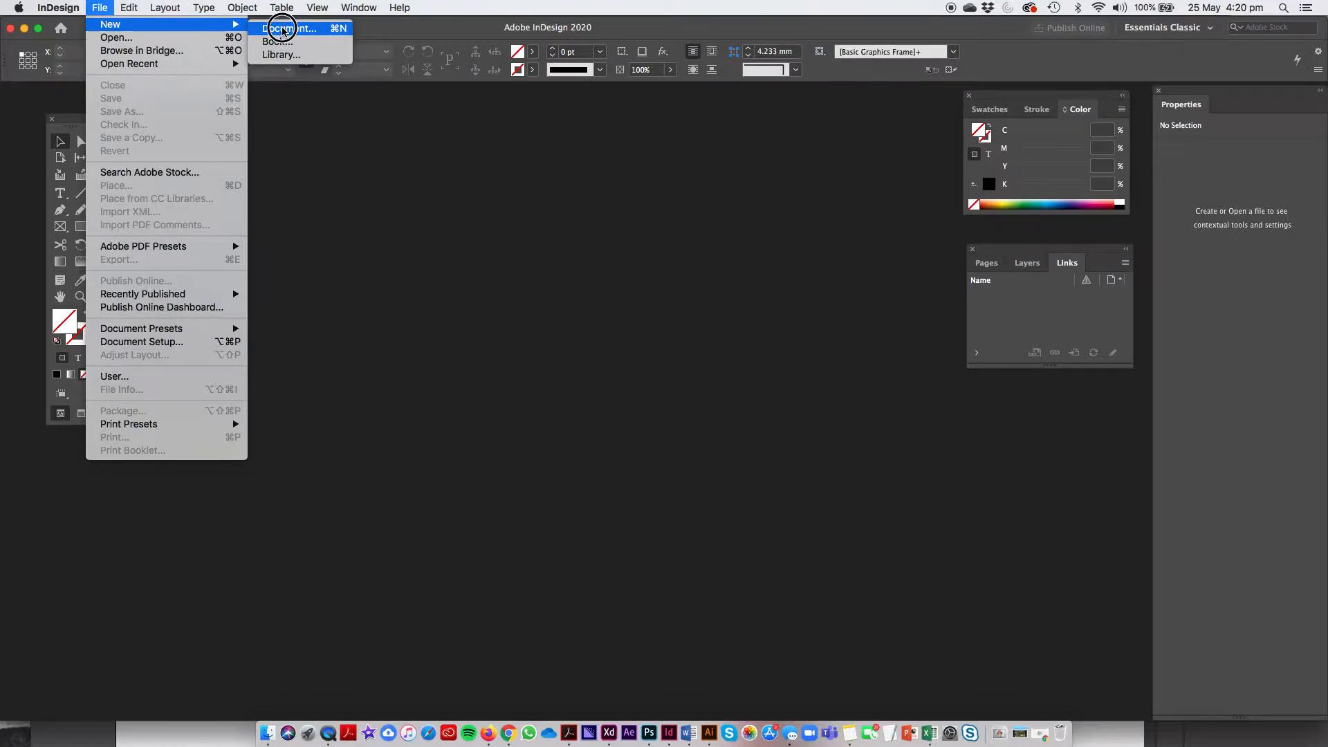
left_click(282, 30)
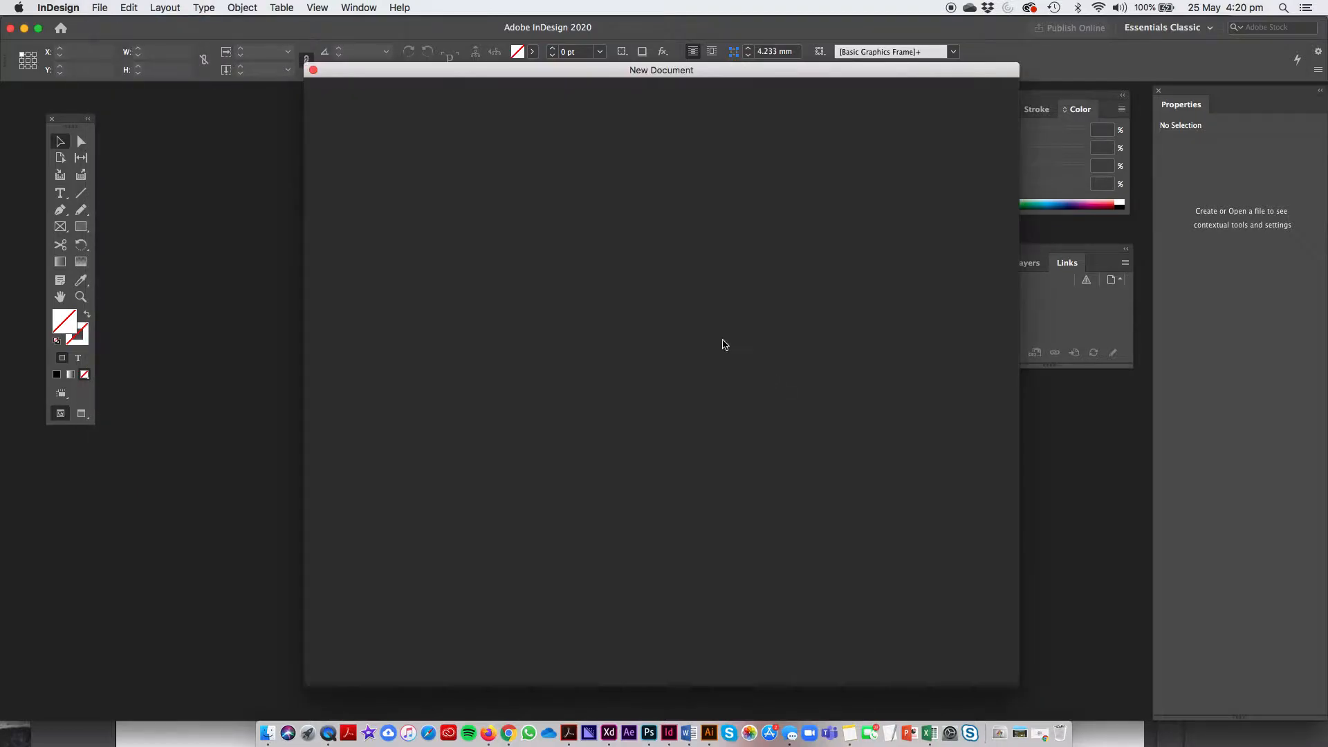
left_click(845, 196)
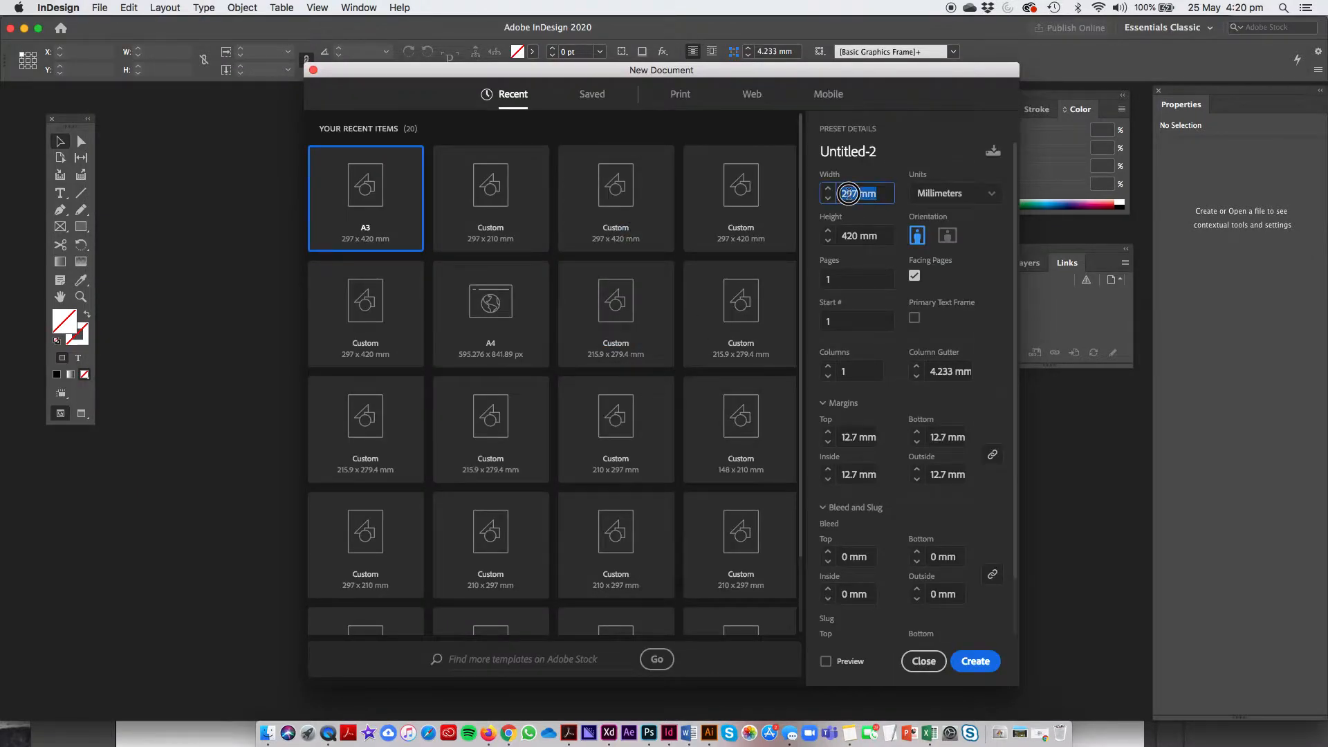
left_click(676, 101)
left_click(852, 195)
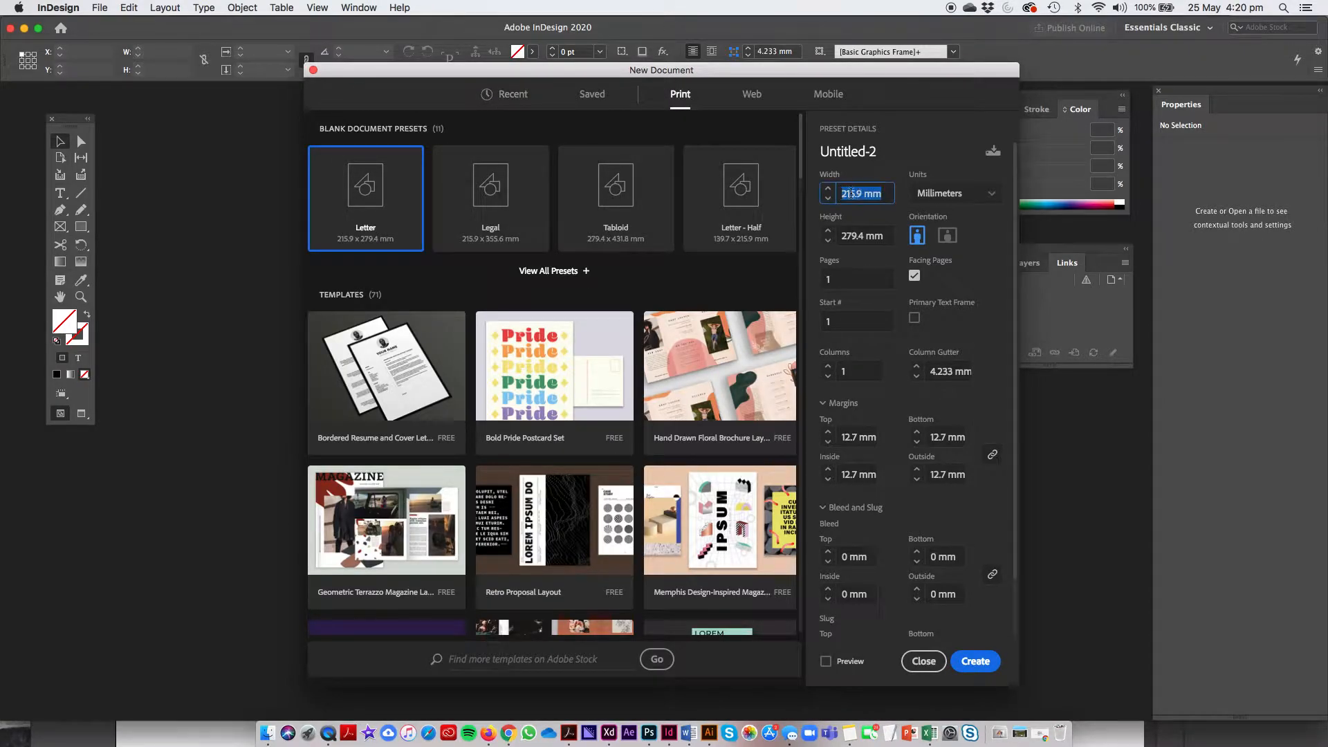
type("200")
scroll(852, 194, "down", 1)
left_click(854, 236)
type("2")
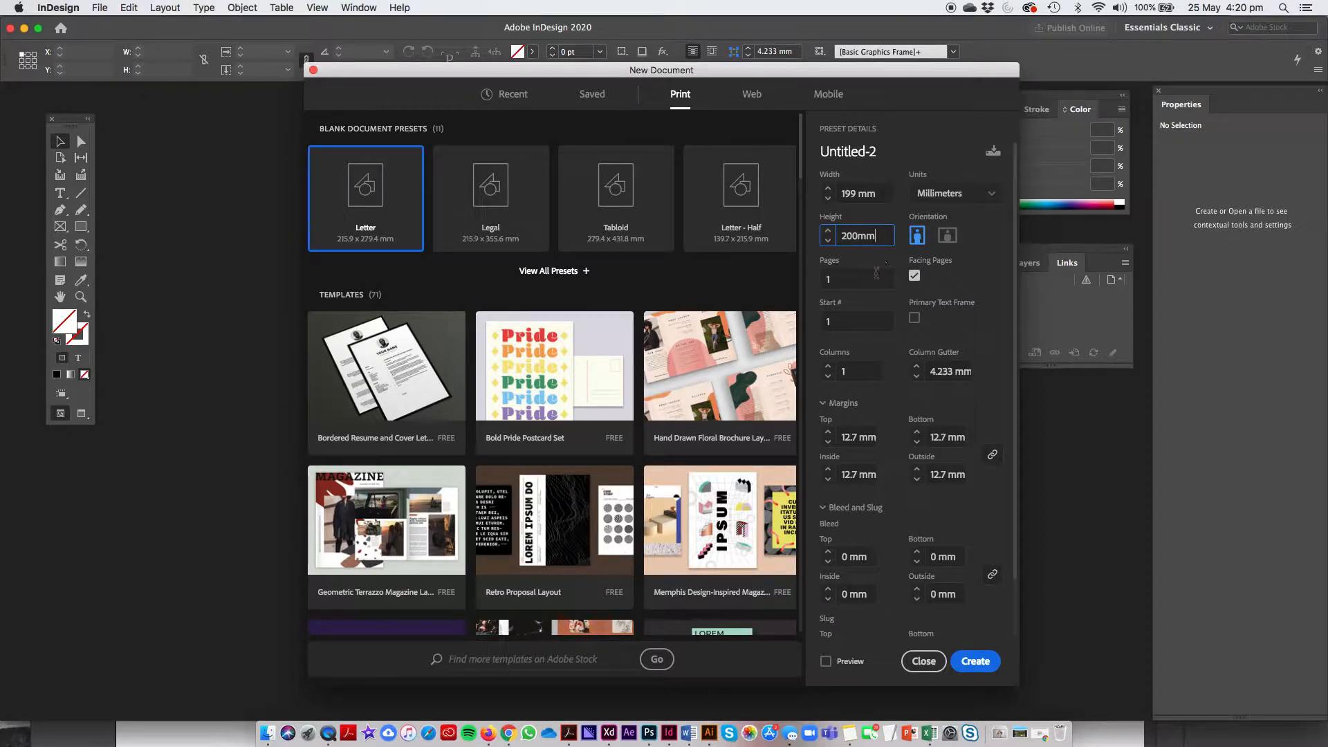
Disable facing pages, set all margins to 0 mm and create the document.
left_click(914, 276)
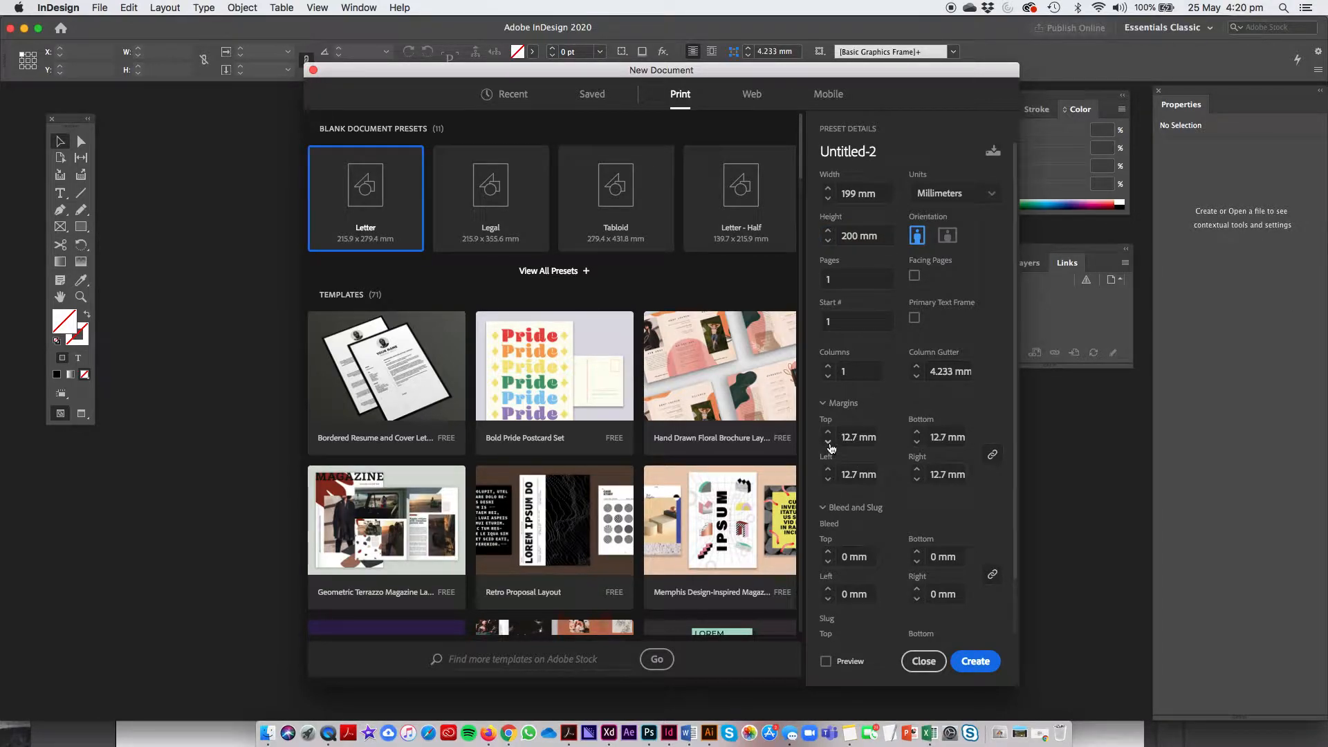
left_click(983, 664)
left_click(858, 436)
type("0")
left_click(995, 456)
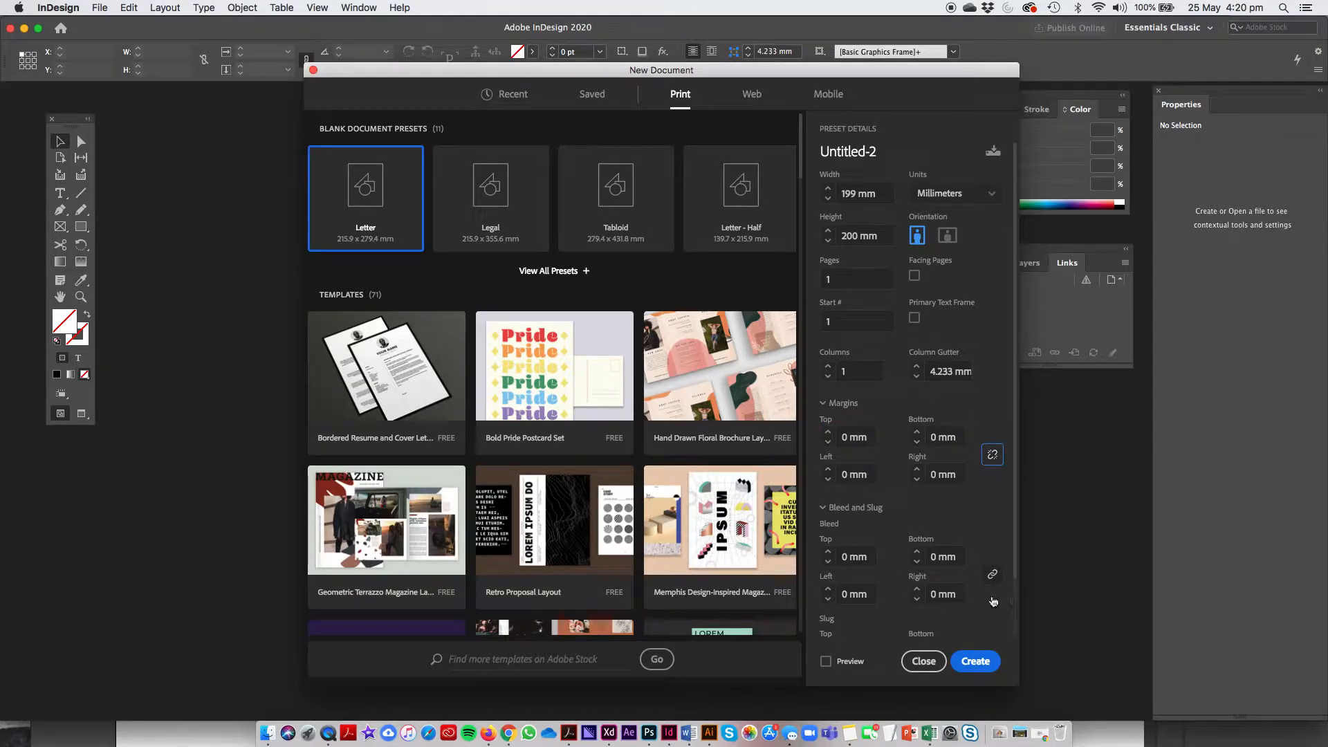
left_click(975, 660)
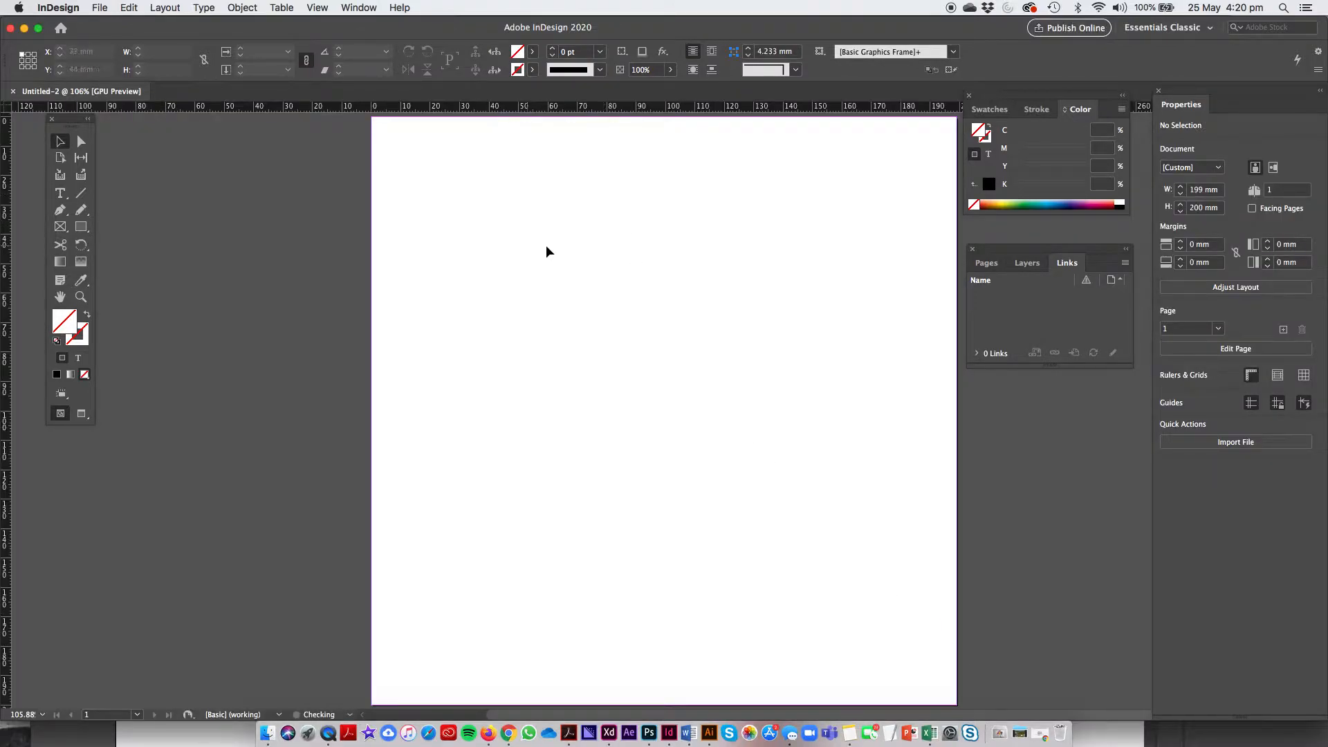
Place magazine_2.jpg on the page at X 0, Y 0, about 212 mm wide and 200 mm high.
left_click_drag(603, 233, 520, 236)
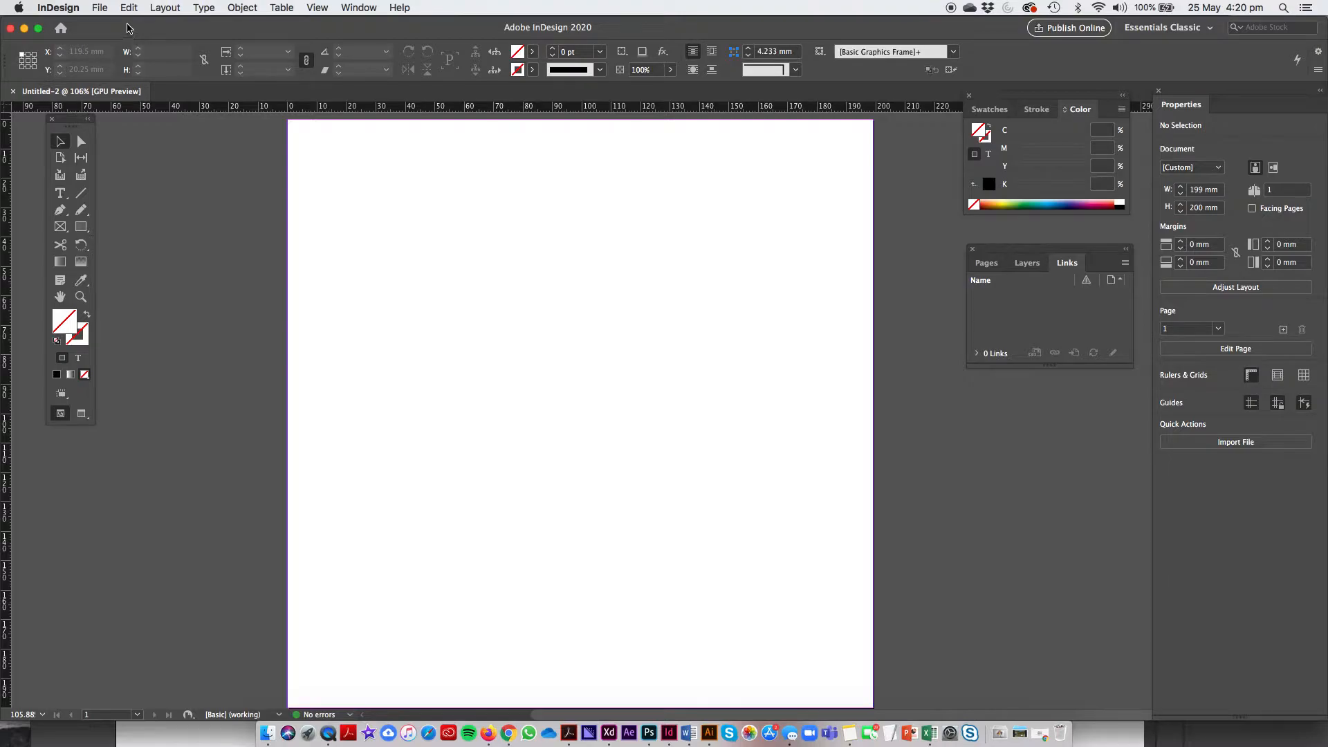
left_click(97, 7)
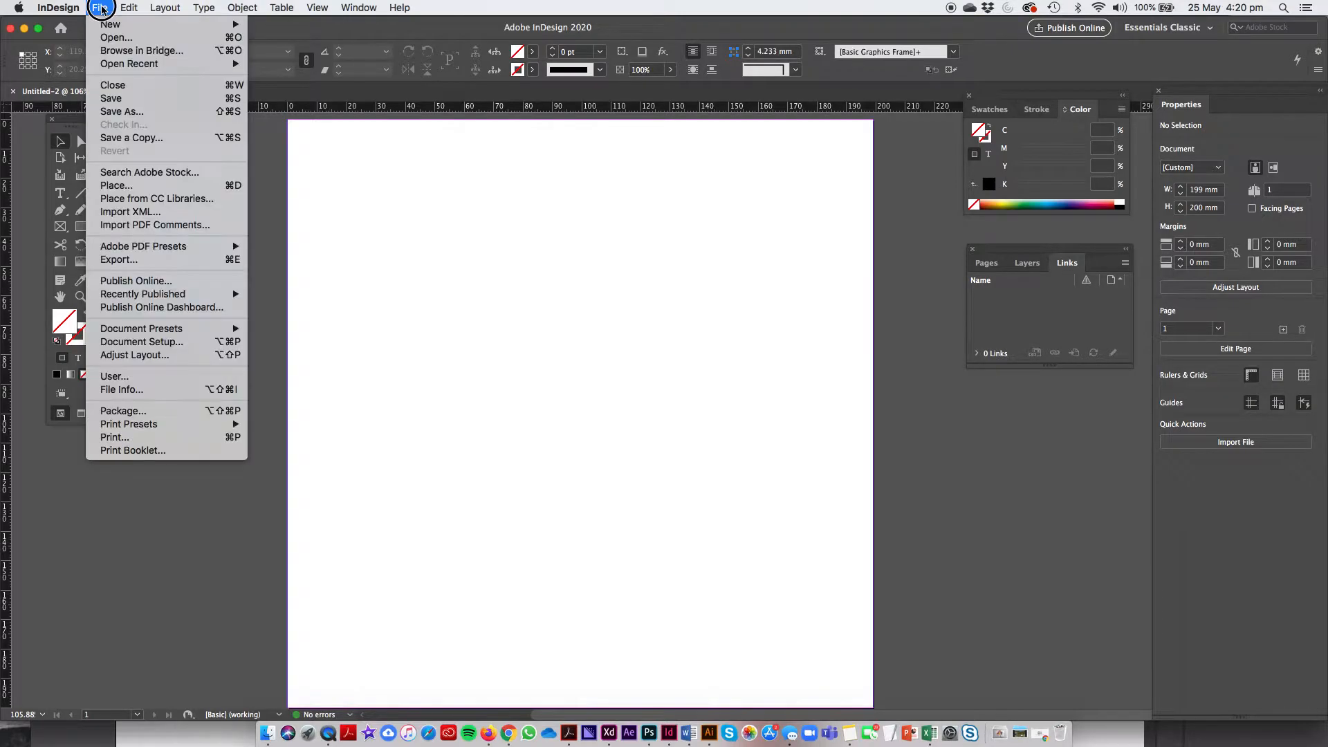
left_click(116, 186)
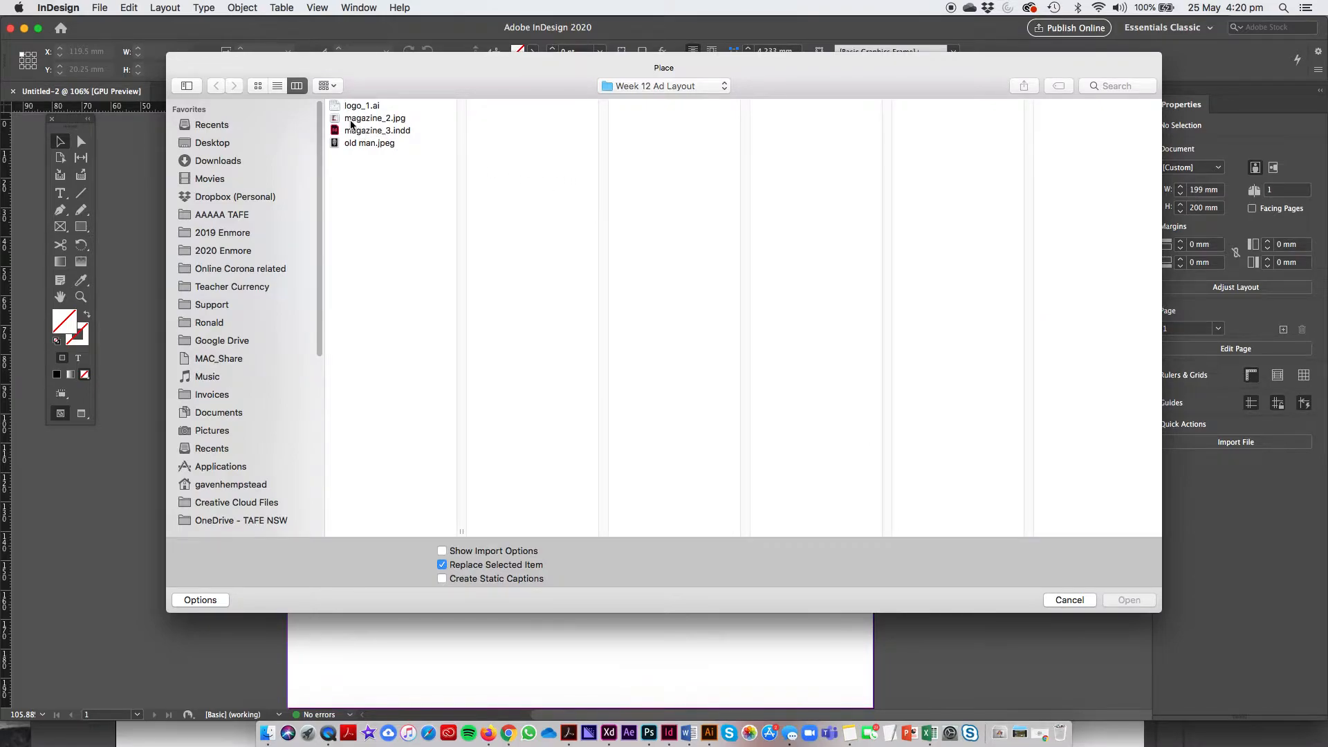
left_click(349, 122)
left_click(1123, 601)
left_click_drag(301, 133, 864, 705)
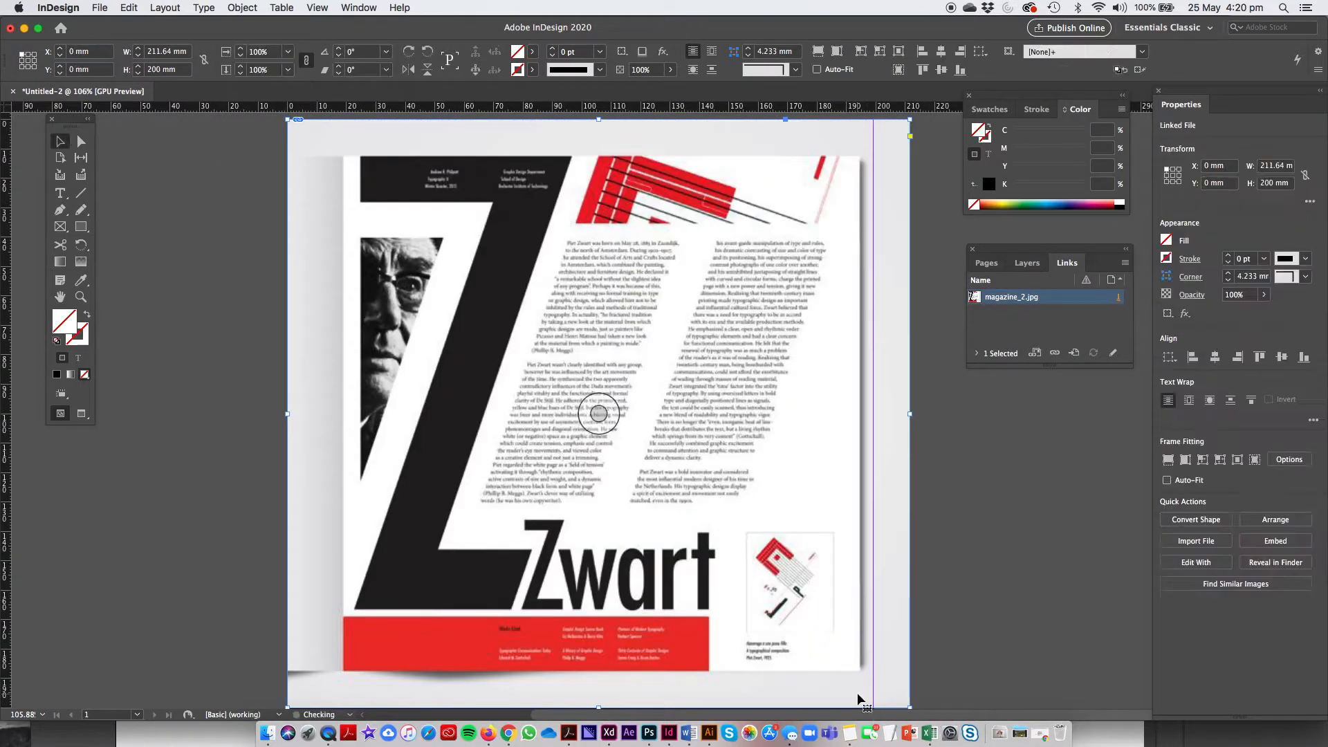
key("super+1")
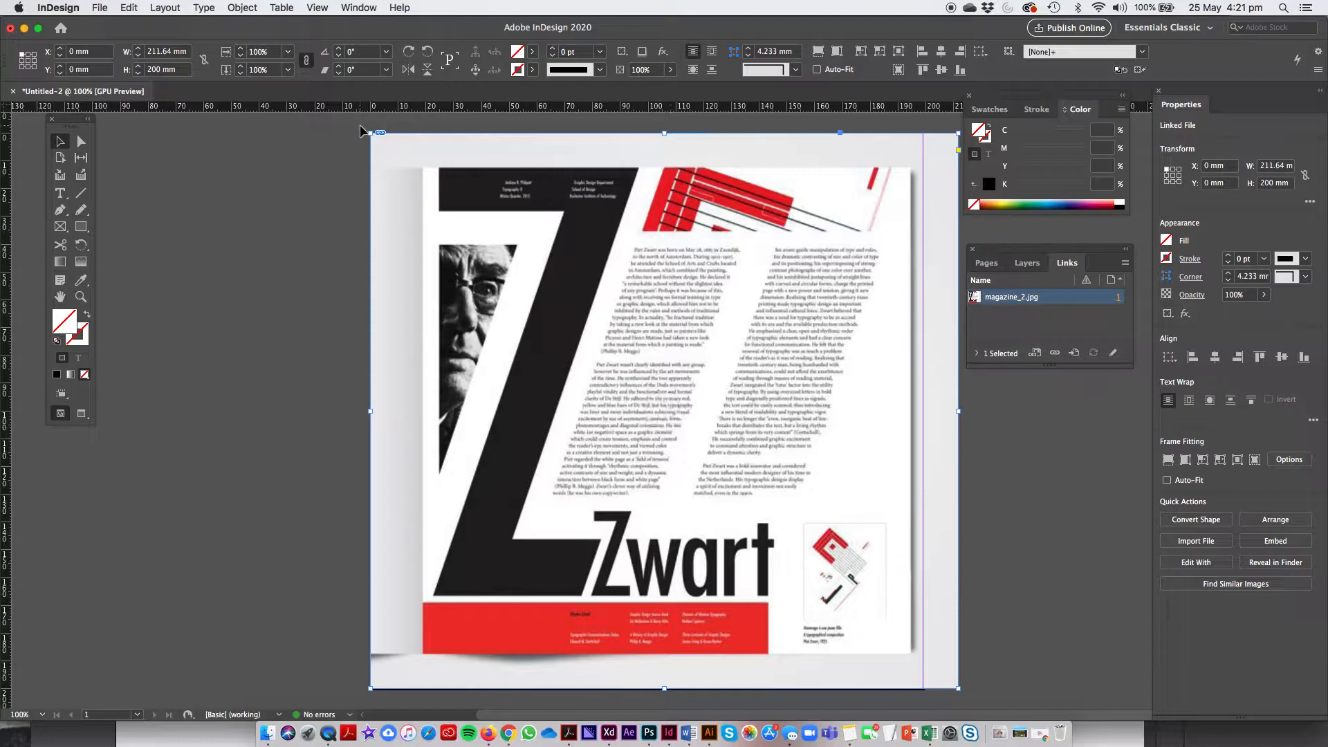
Shift the magazine image up and left inside its frame, and enlarge the frame to about 223 by 211 mm.
left_click(666, 412)
left_click_drag(667, 419, 617, 397)
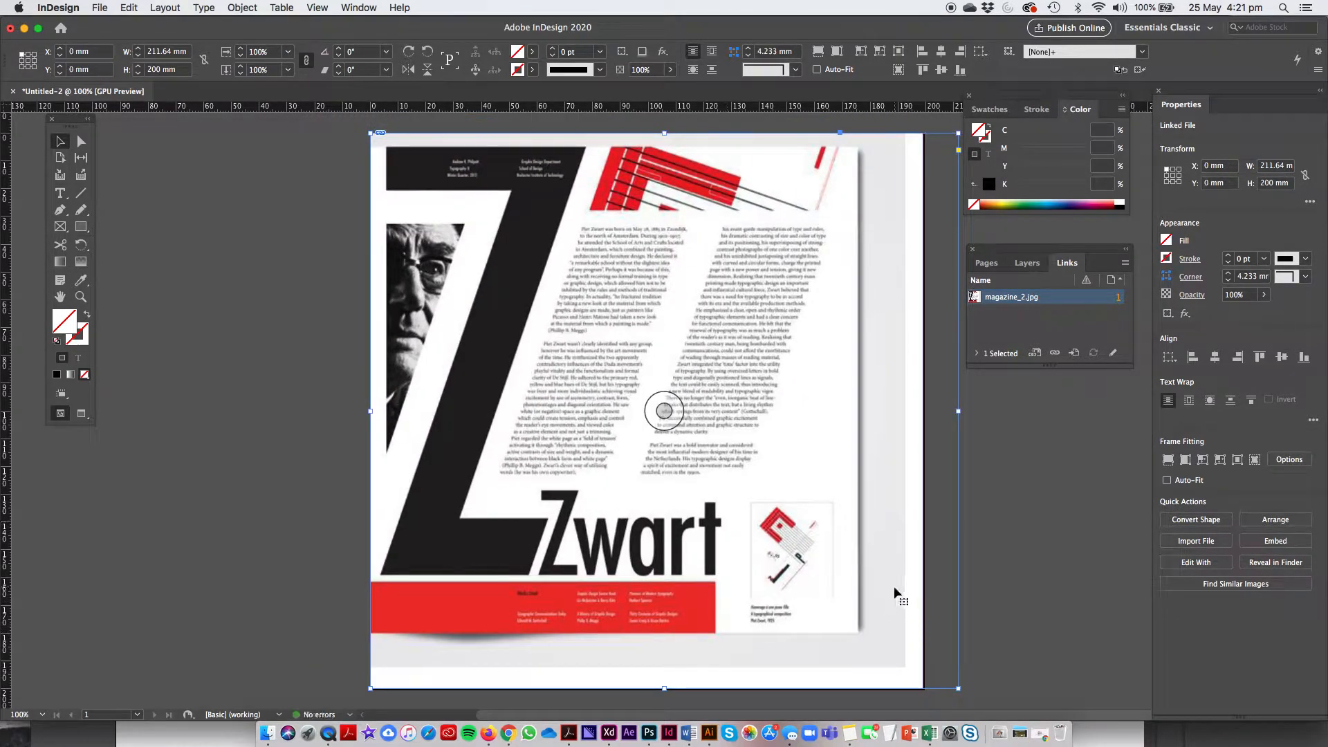
key("super+minus")
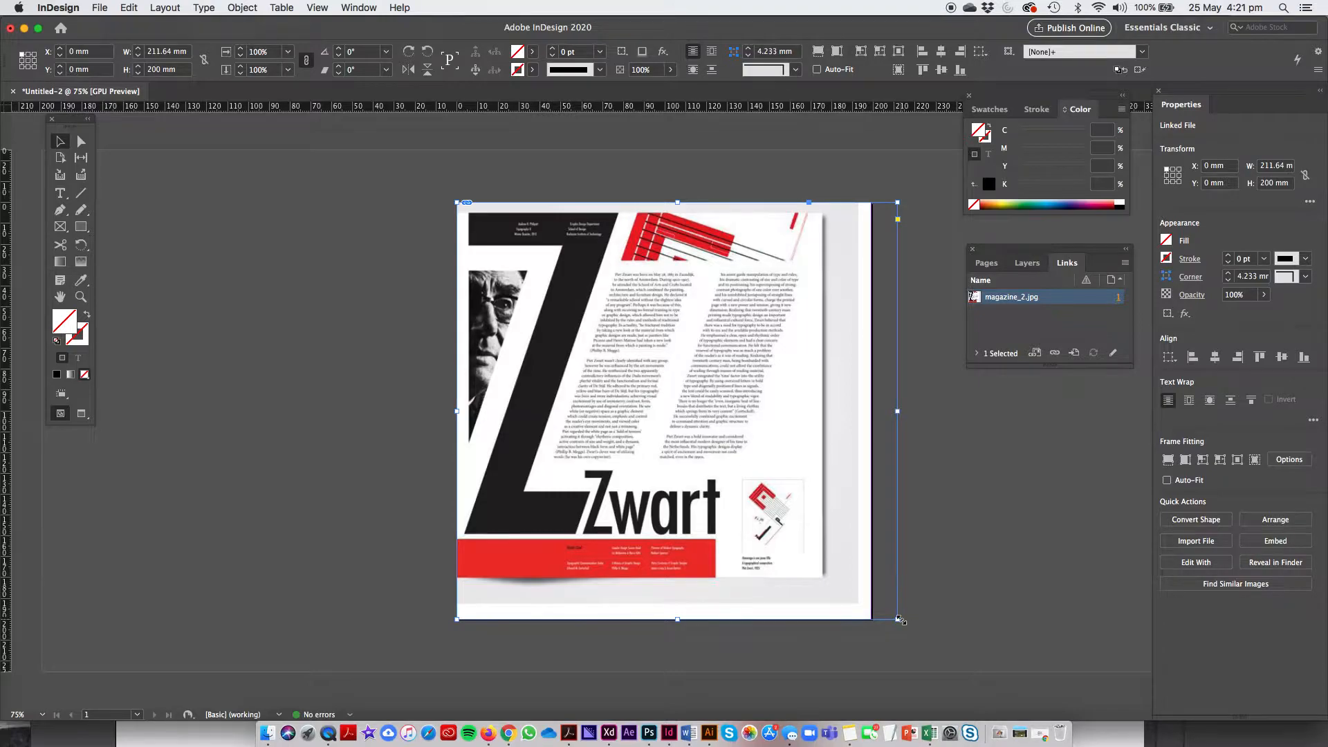
left_click_drag(898, 620, 920, 640)
Scale the magazine image inside its frame up to about 240 by 223 mm.
left_click(689, 423)
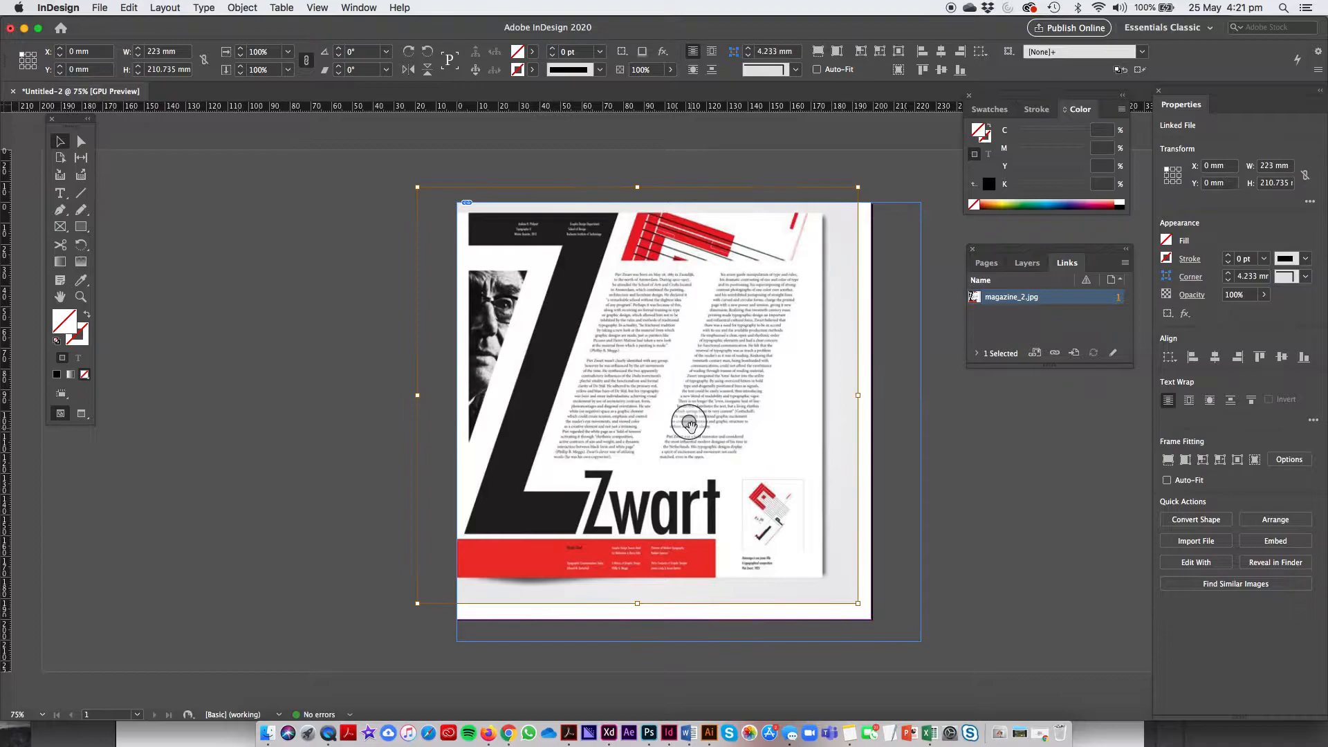
left_click_drag(858, 603, 916, 651)
left_click(686, 421)
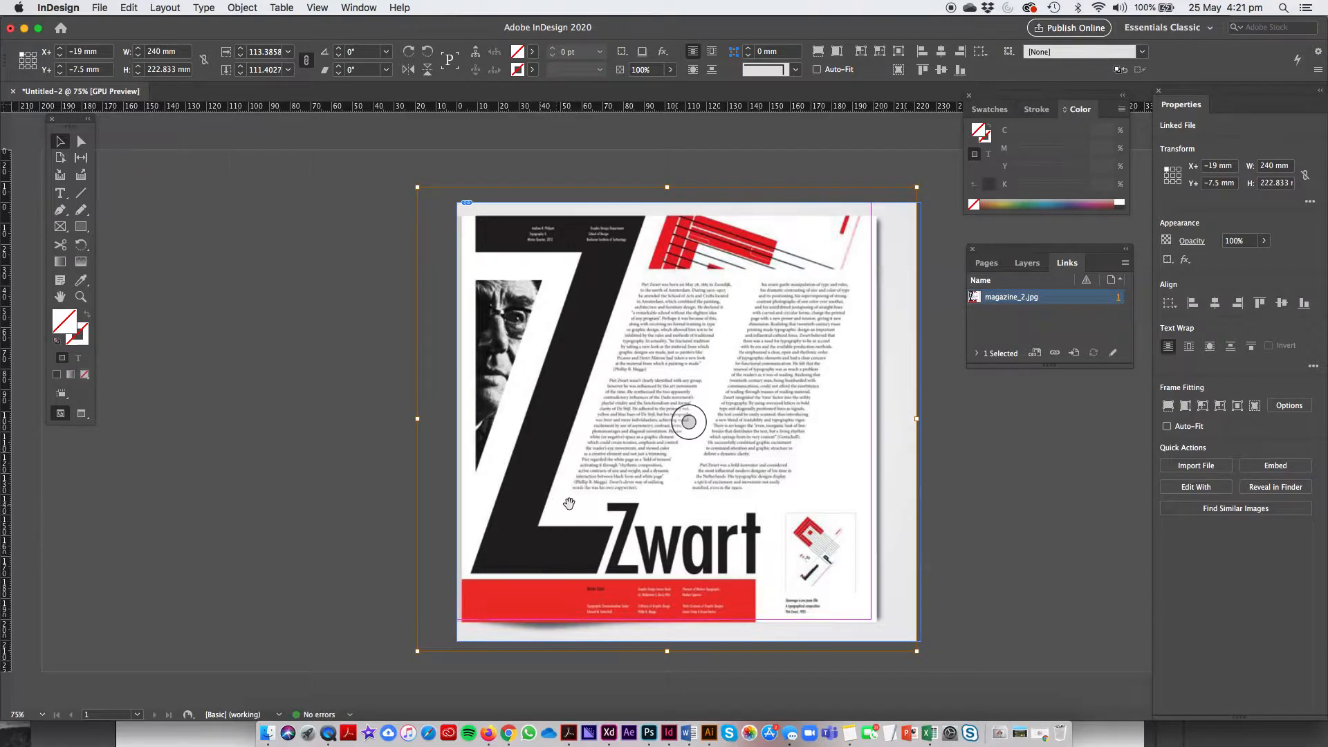
Turn on the preview screen mode and move the magazine image's frame to about X -2 mm, Y 0 mm.
left_click(138, 156)
left_click_drag(701, 331, 719, 332)
key("w")
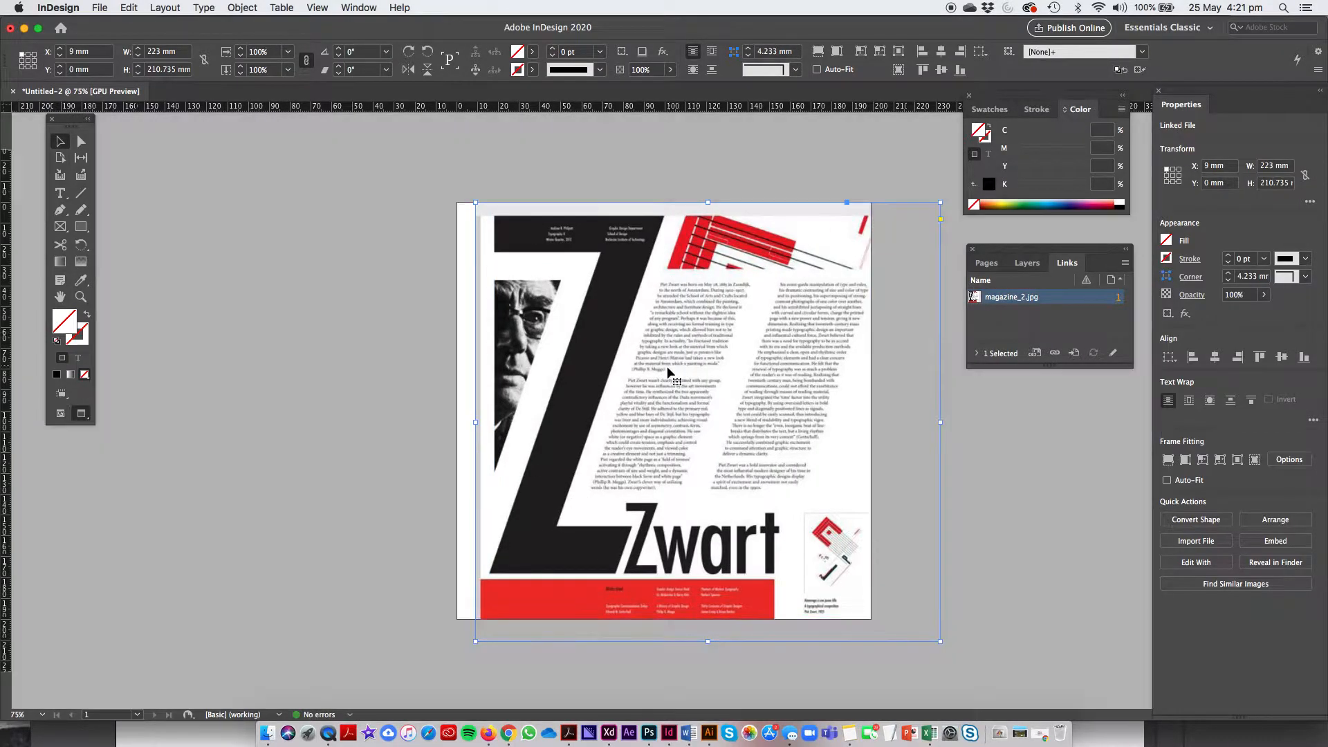
left_click_drag(667, 366, 644, 363)
left_click(326, 347)
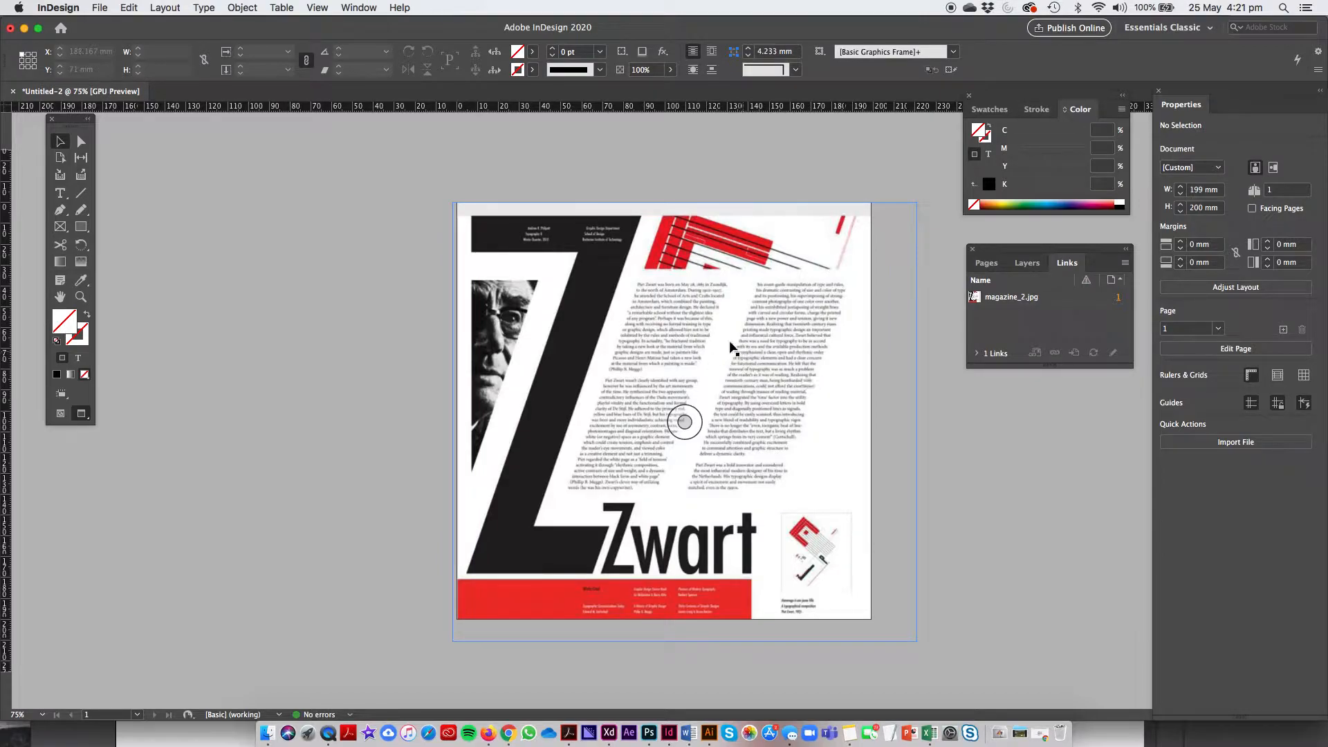
Reduce the opacity of the placed magazine image to about 58%.
left_click(694, 318)
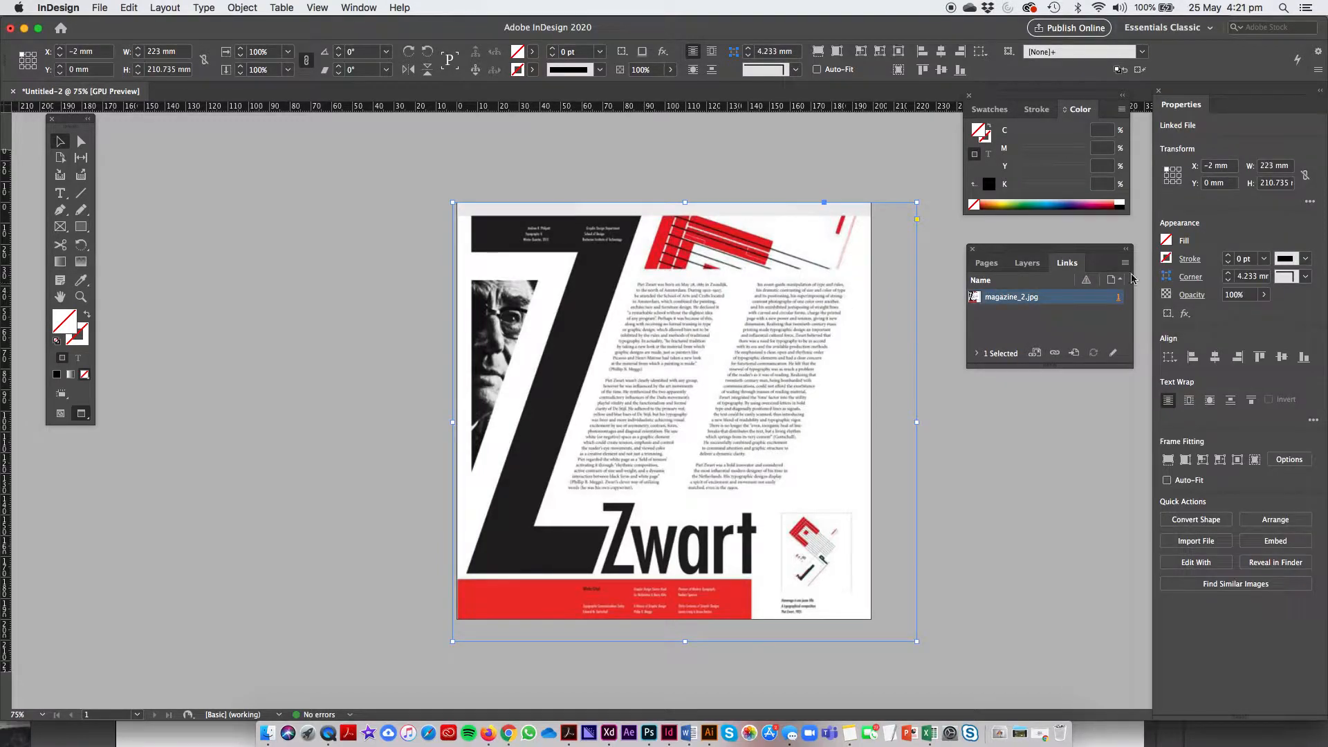
left_click(1019, 264)
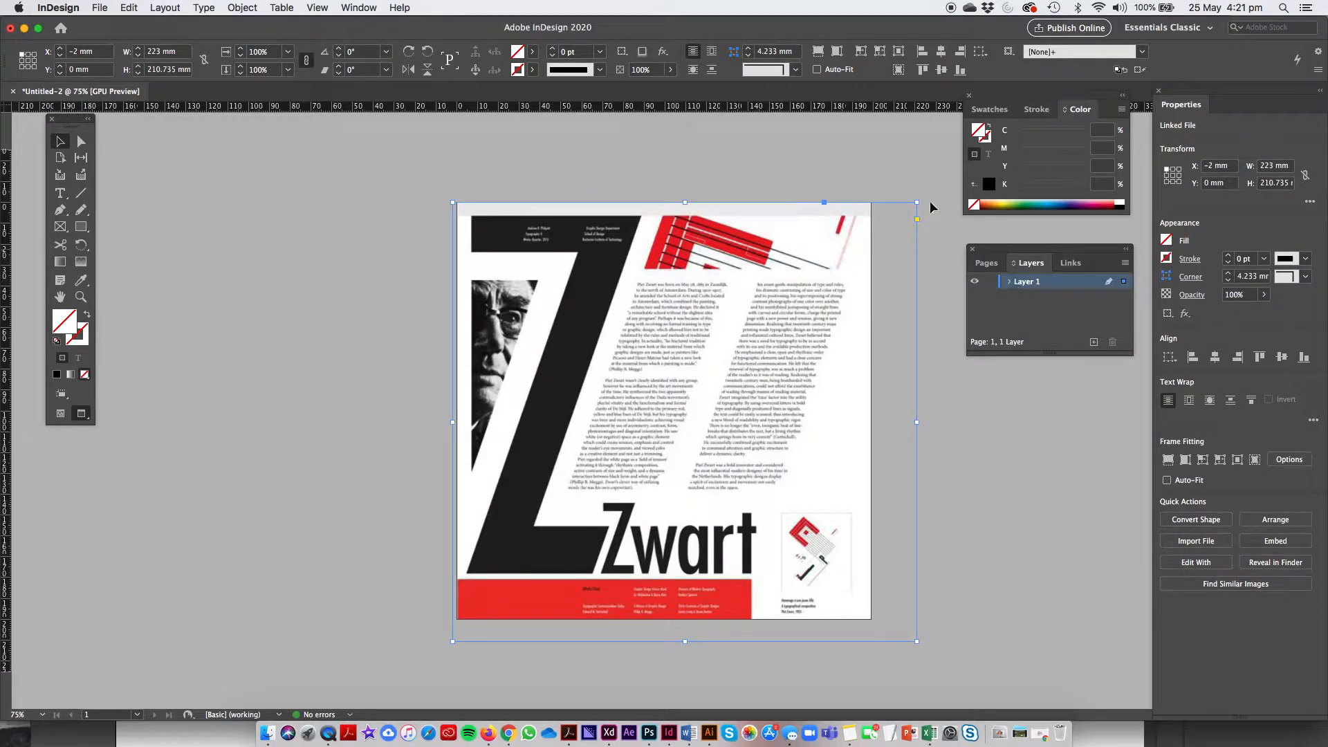
left_click(670, 69)
left_click_drag(673, 88, 641, 90)
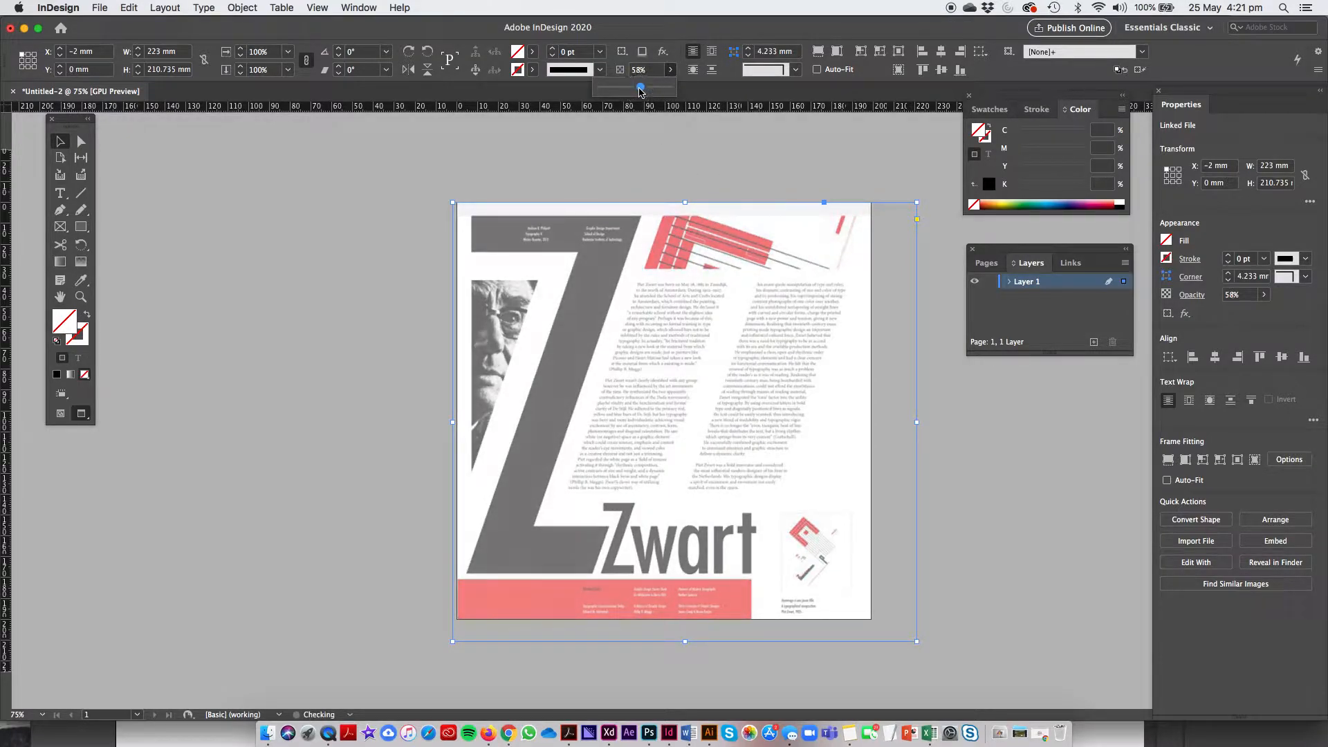
Lock Layer 1 and add a new layer above it.
left_click(989, 282)
left_click(1093, 342)
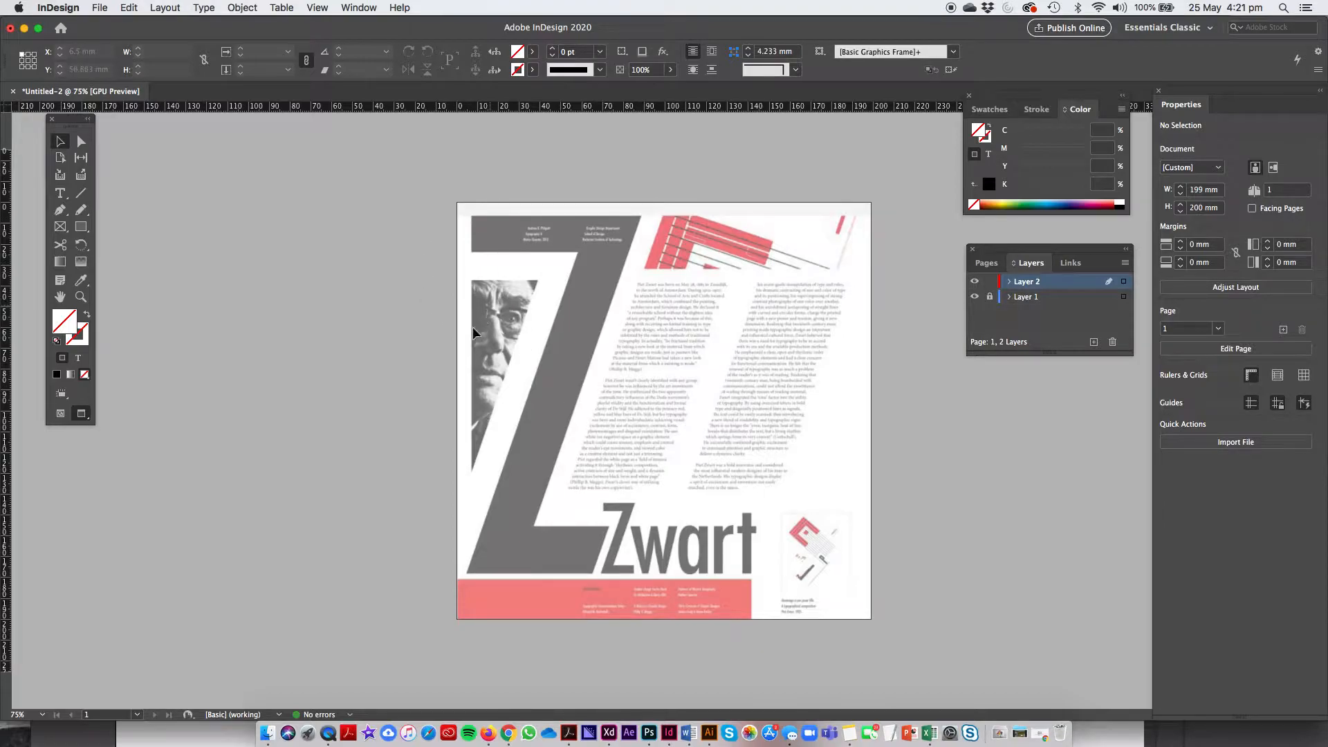
Trace the triangular portrait area beside the large Z with the Pen tool as a closed shape about 31 by 91 mm.
left_click(61, 210)
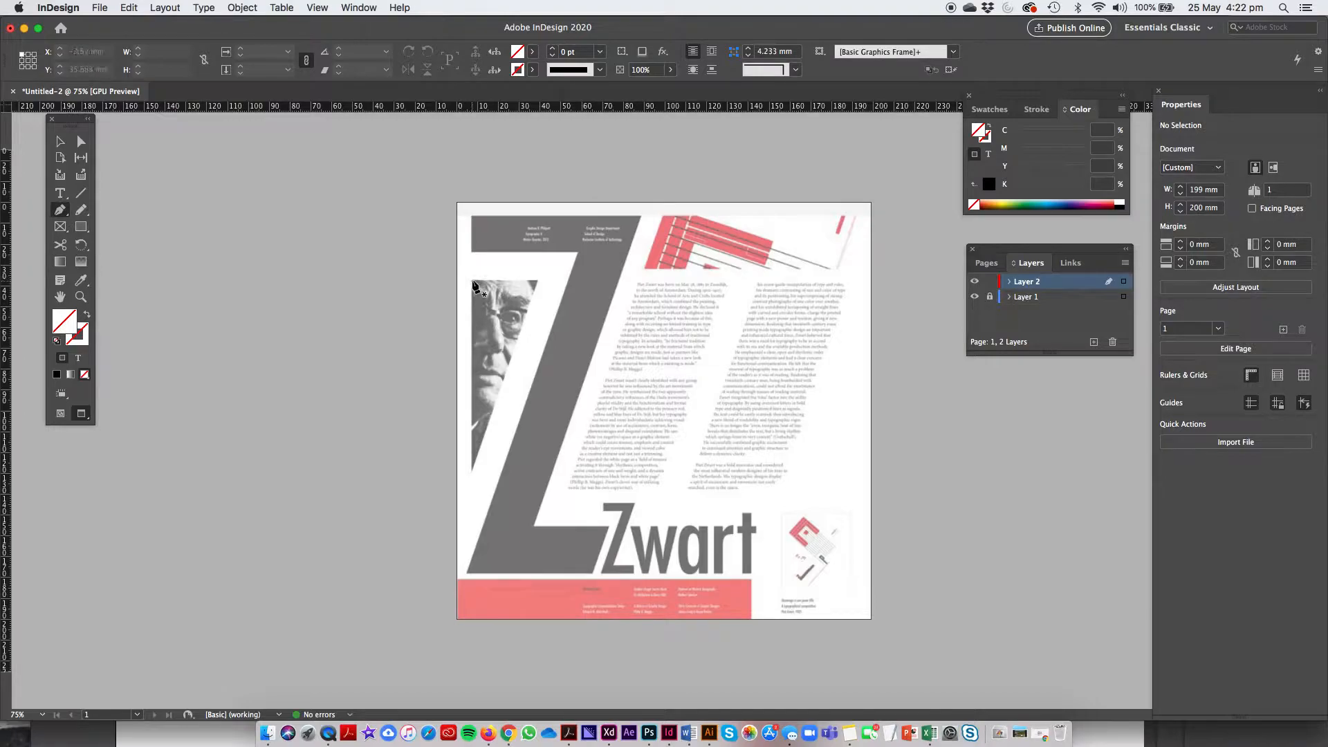
left_click(471, 280)
left_click(536, 280)
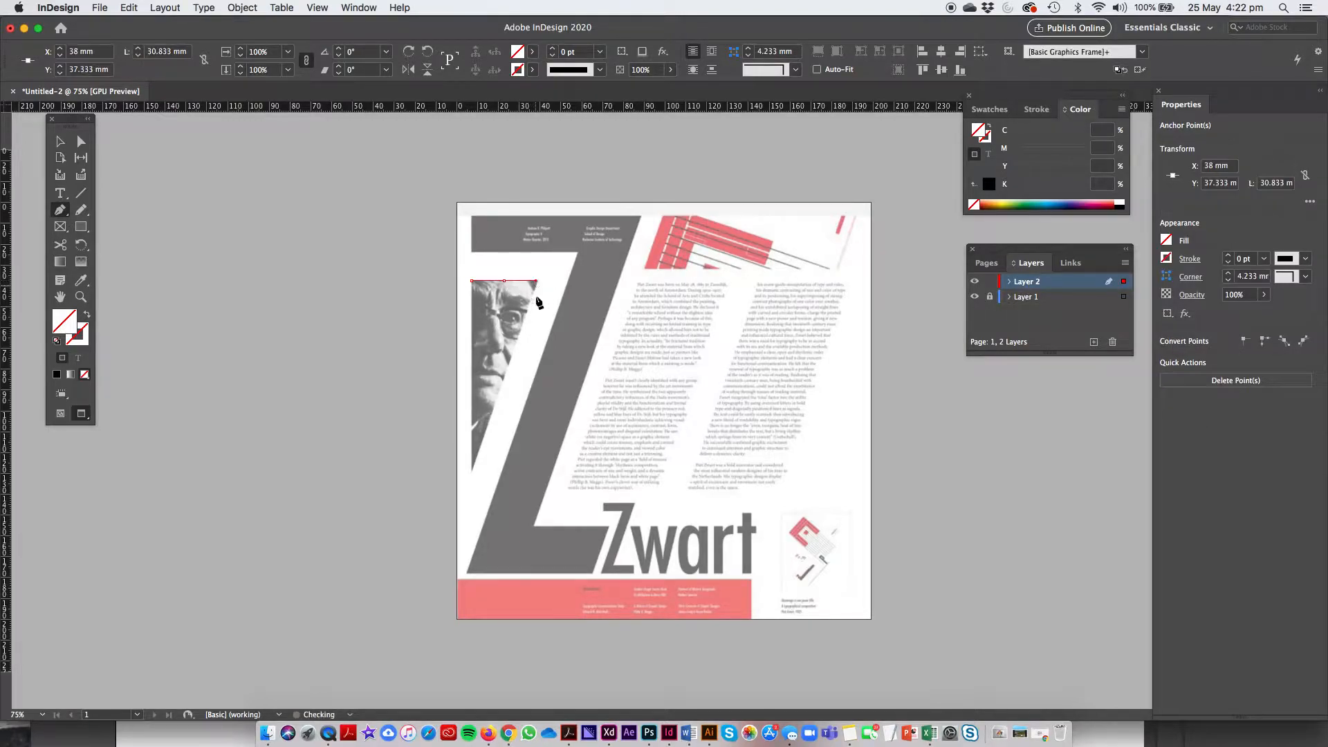
left_click(471, 469)
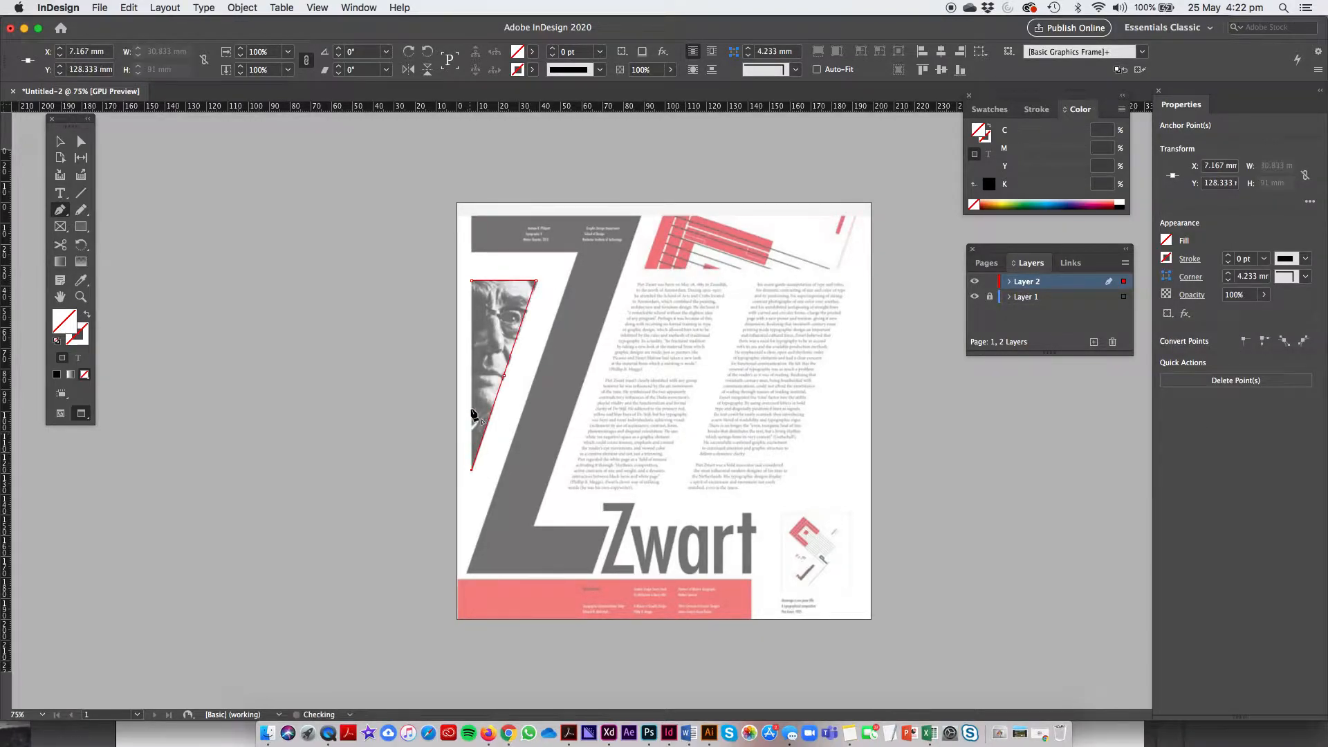
left_click(471, 280)
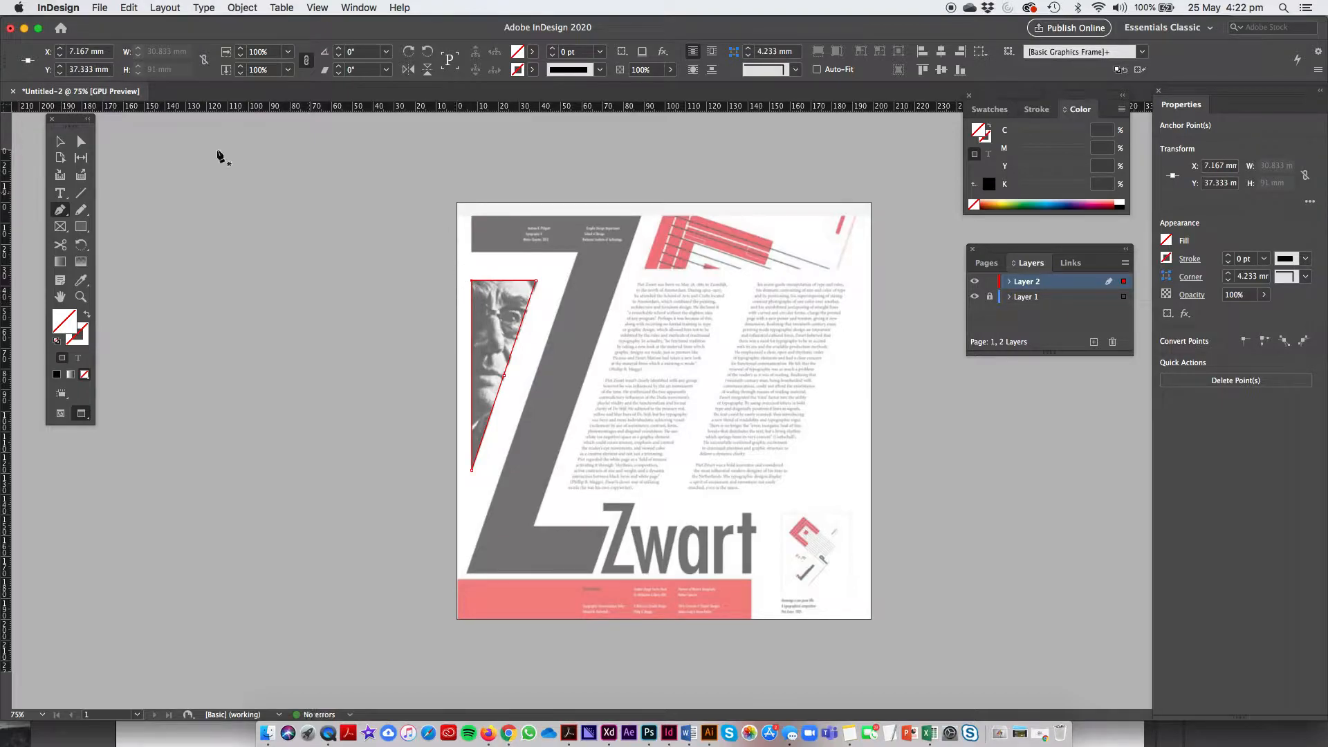
Place old man.jpeg inside the triangular frame.
left_click(65, 146)
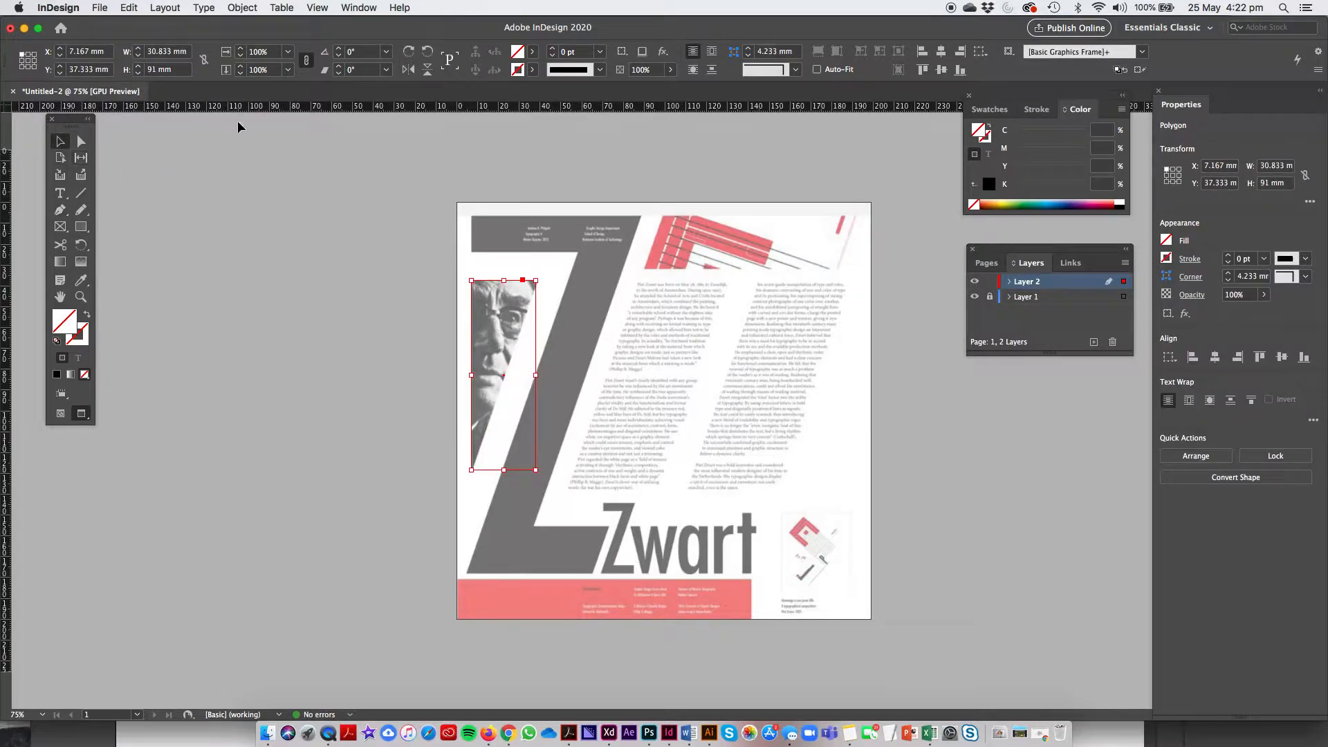
left_click(98, 8)
left_click(151, 188)
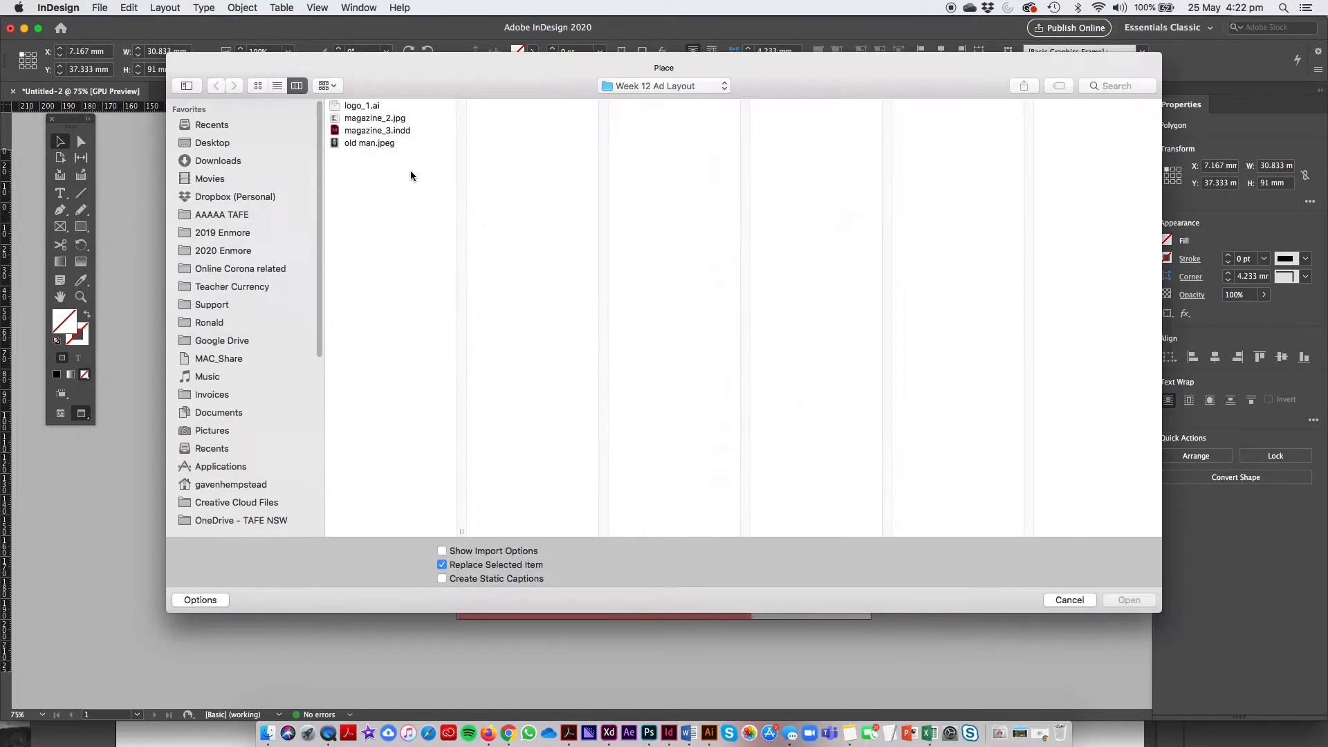
left_click(374, 144)
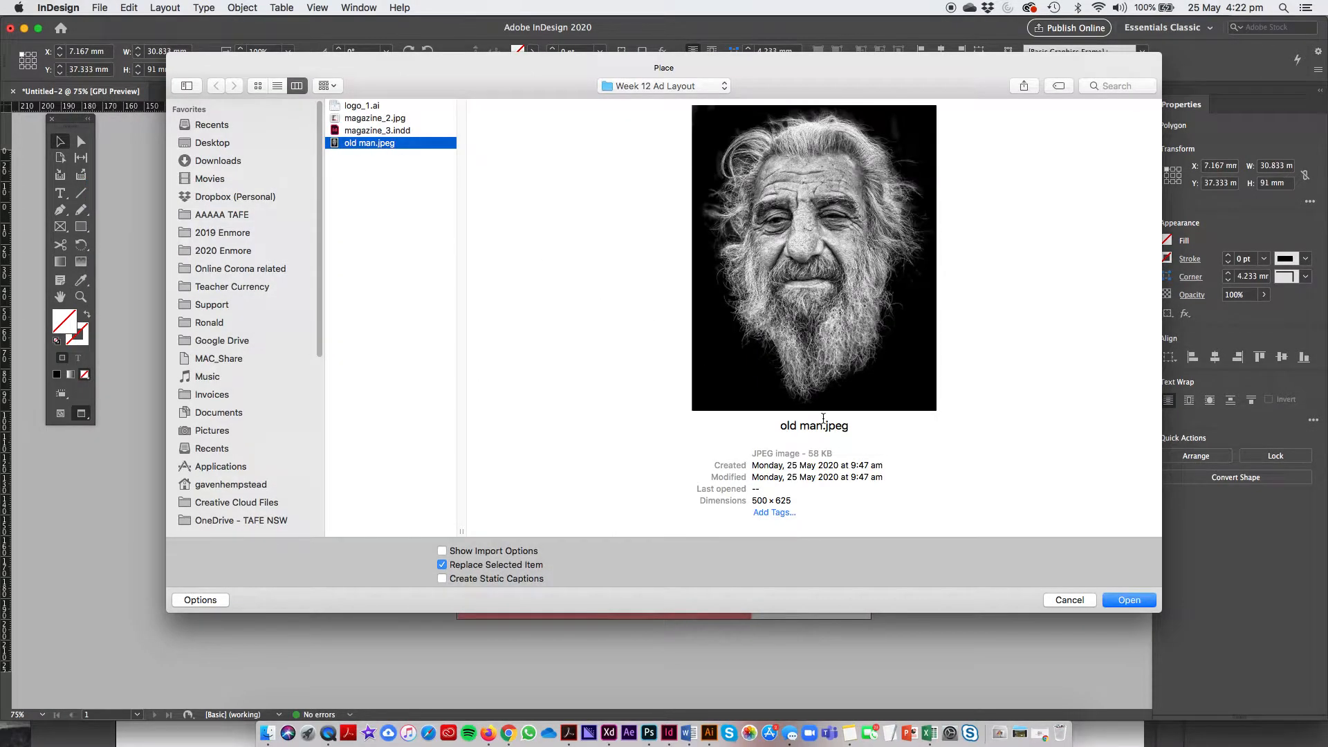
left_click(1129, 599)
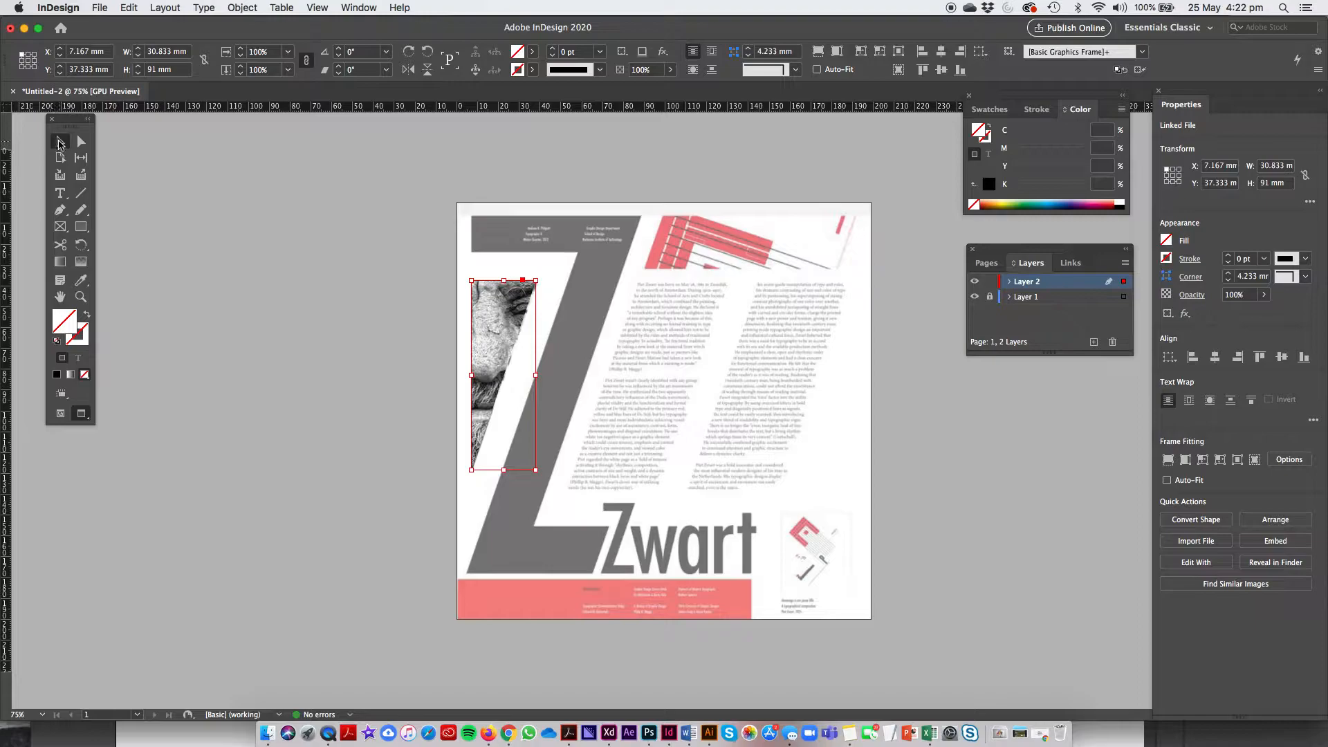
Nudge the triangular frame to about X 6.5 mm, Y 36.3 mm, then shift the portrait inside it and scale it to about 149 by 188 mm.
mouse_move(490, 297)
left_mouse_down()
mouse_move(350, 300)
mouse_move(491, 294)
left_mouse_up()
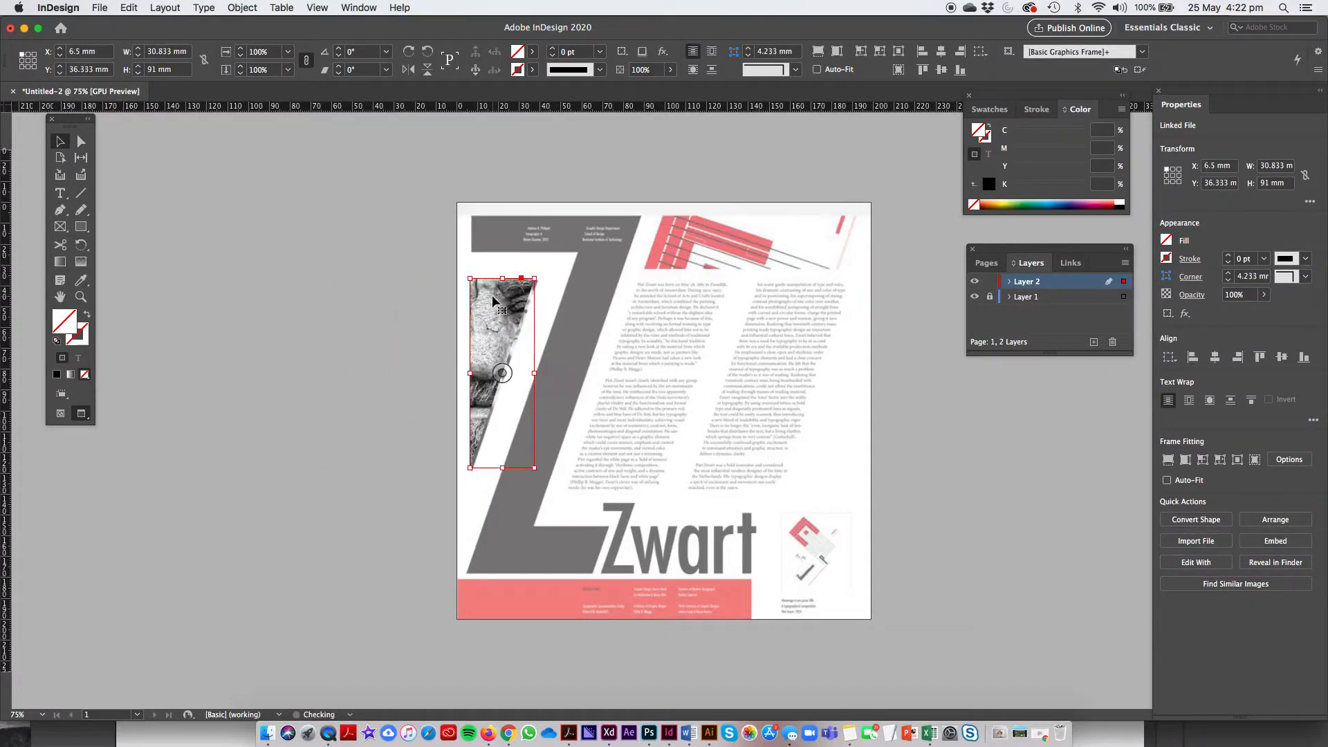
left_click(503, 374)
left_click_drag(503, 375, 485, 330)
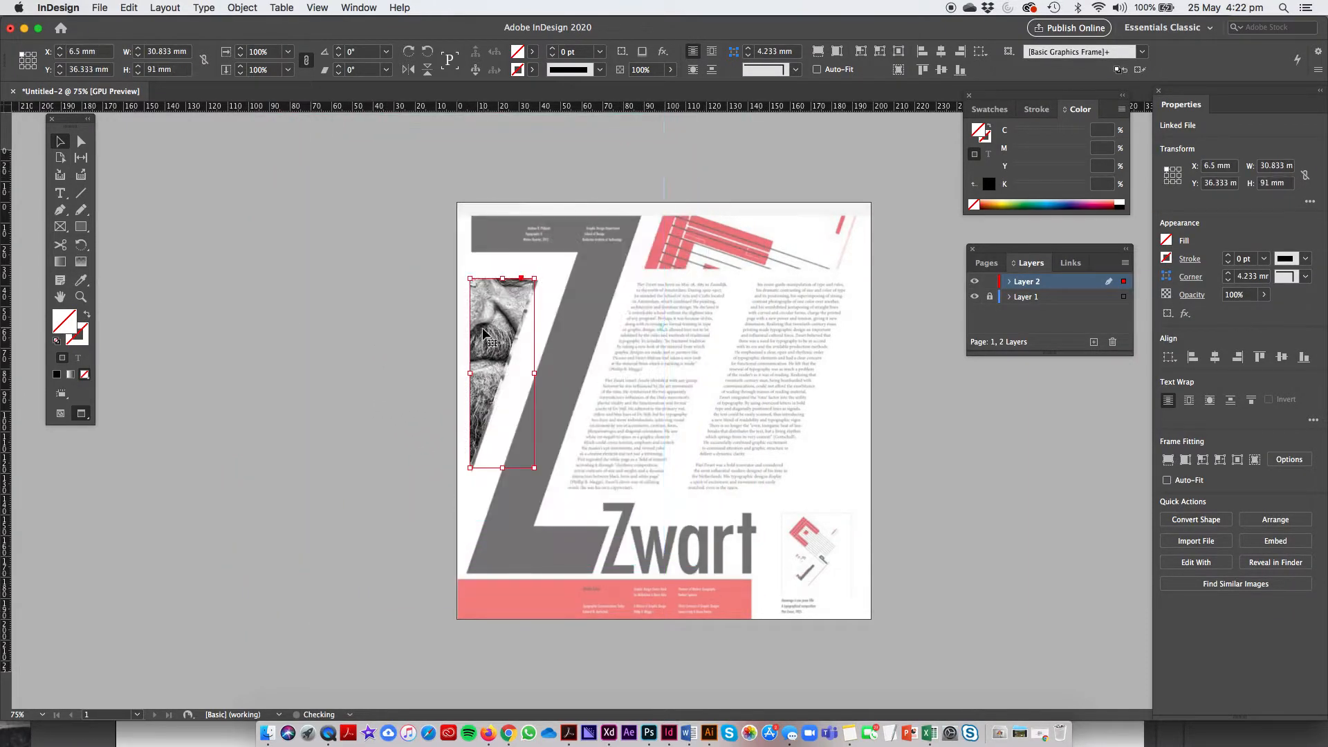
left_click(503, 373)
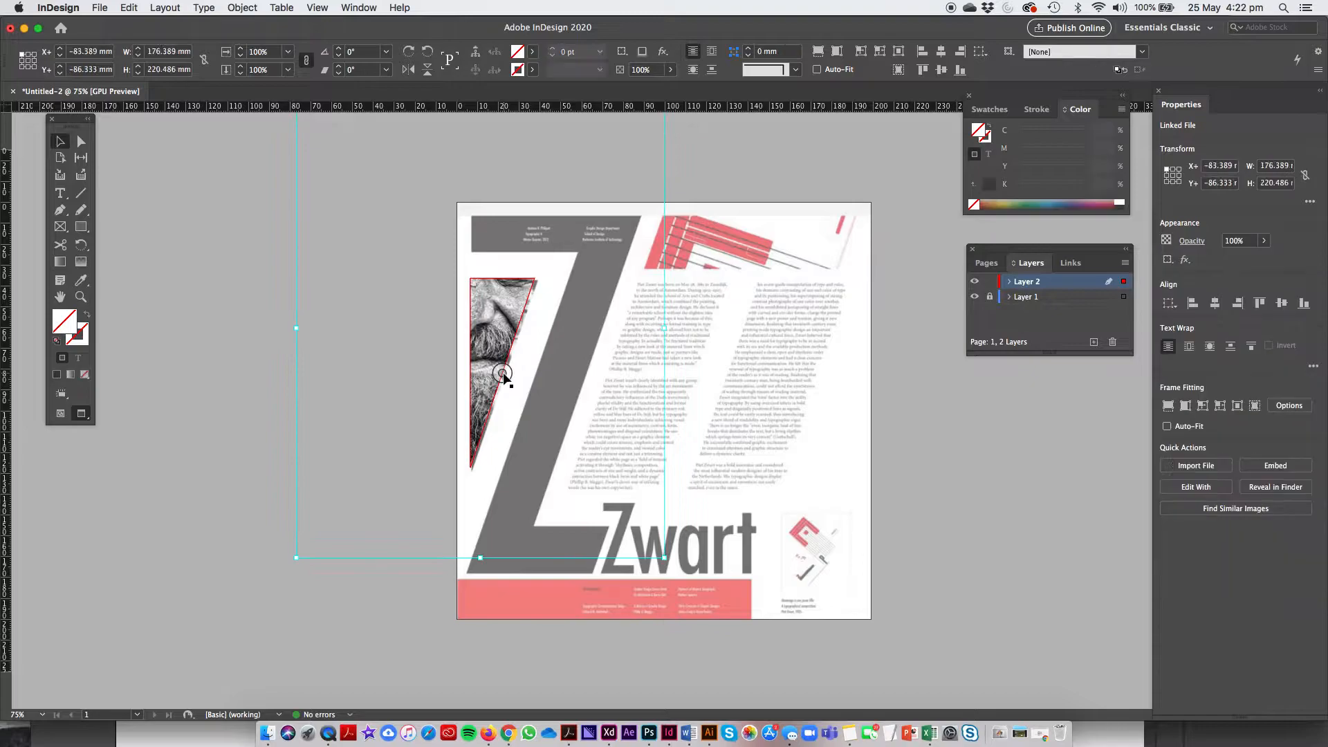
left_click_drag(662, 558, 607, 490)
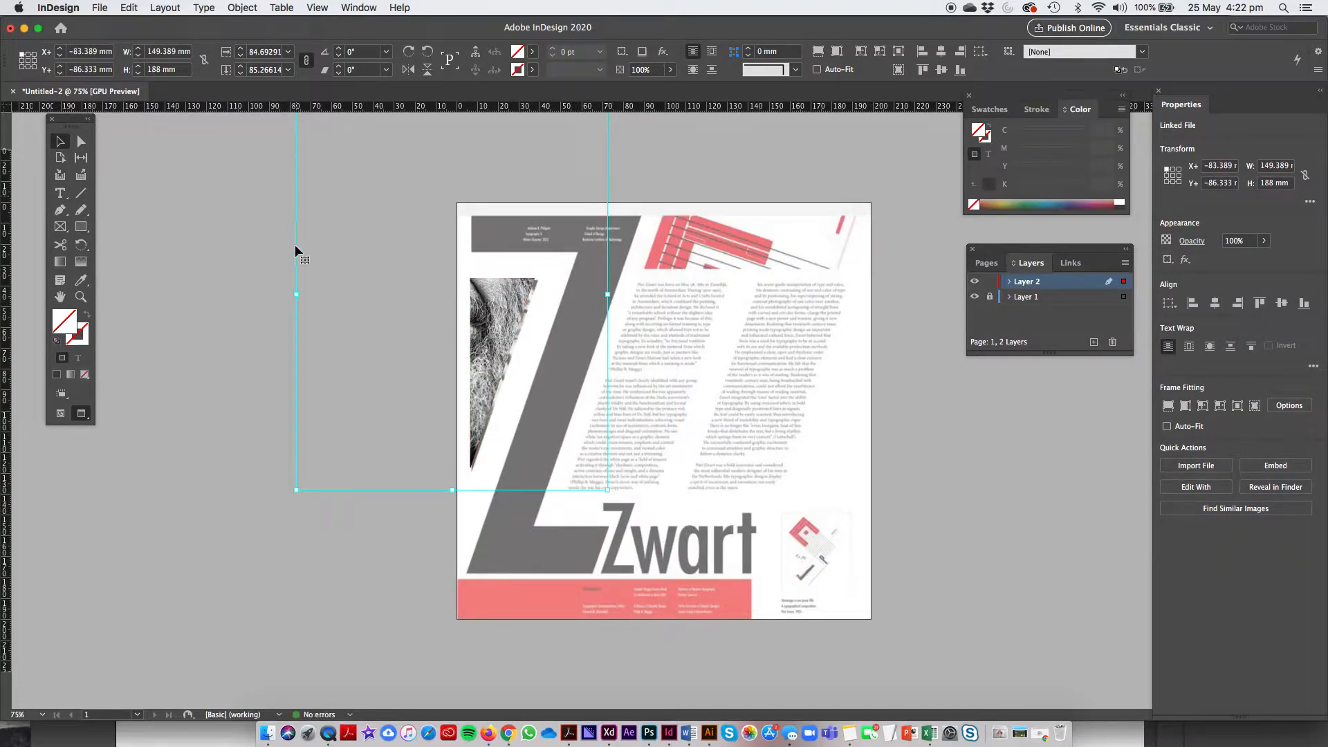
Reposition the portrait within its triangular frame and scale it down to about 88 by 109 mm so half the face fills the triangle.
double_click(499, 367)
double_click(502, 373)
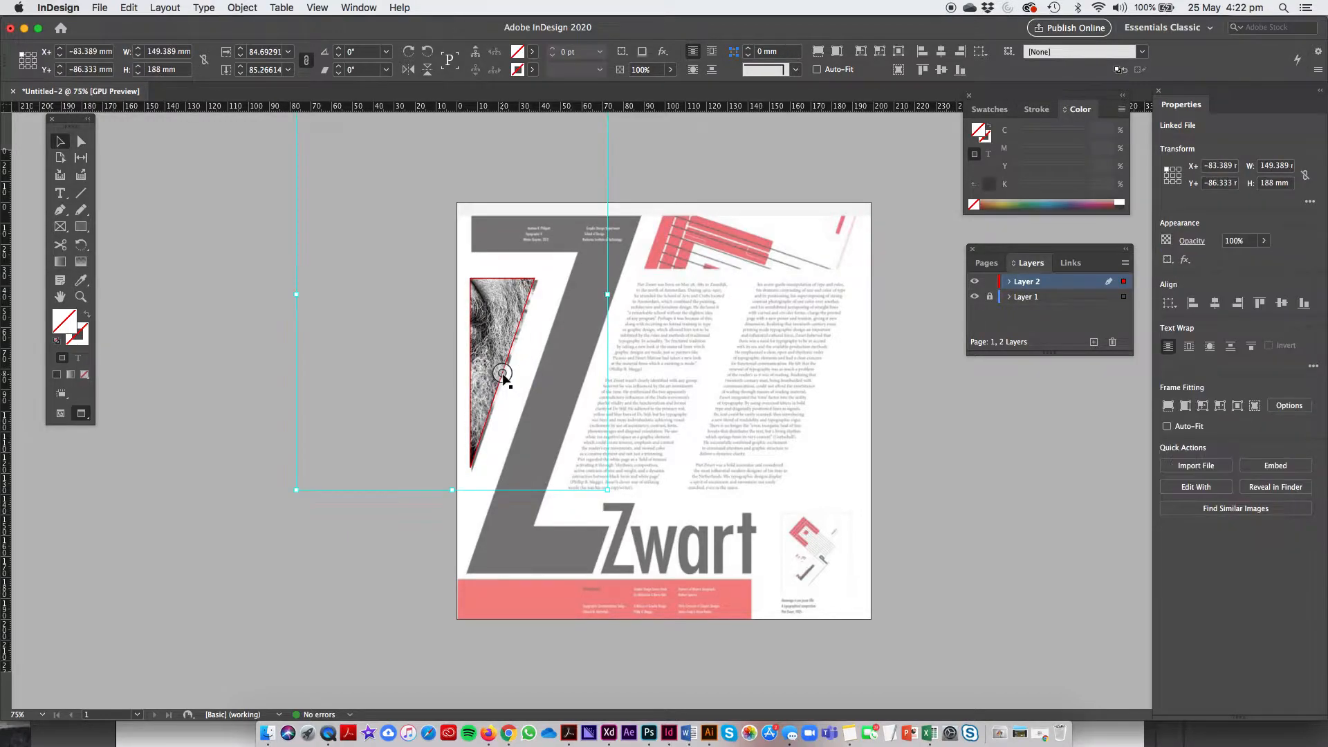
left_click_drag(502, 372, 570, 471)
left_click_drag(658, 577, 577, 562)
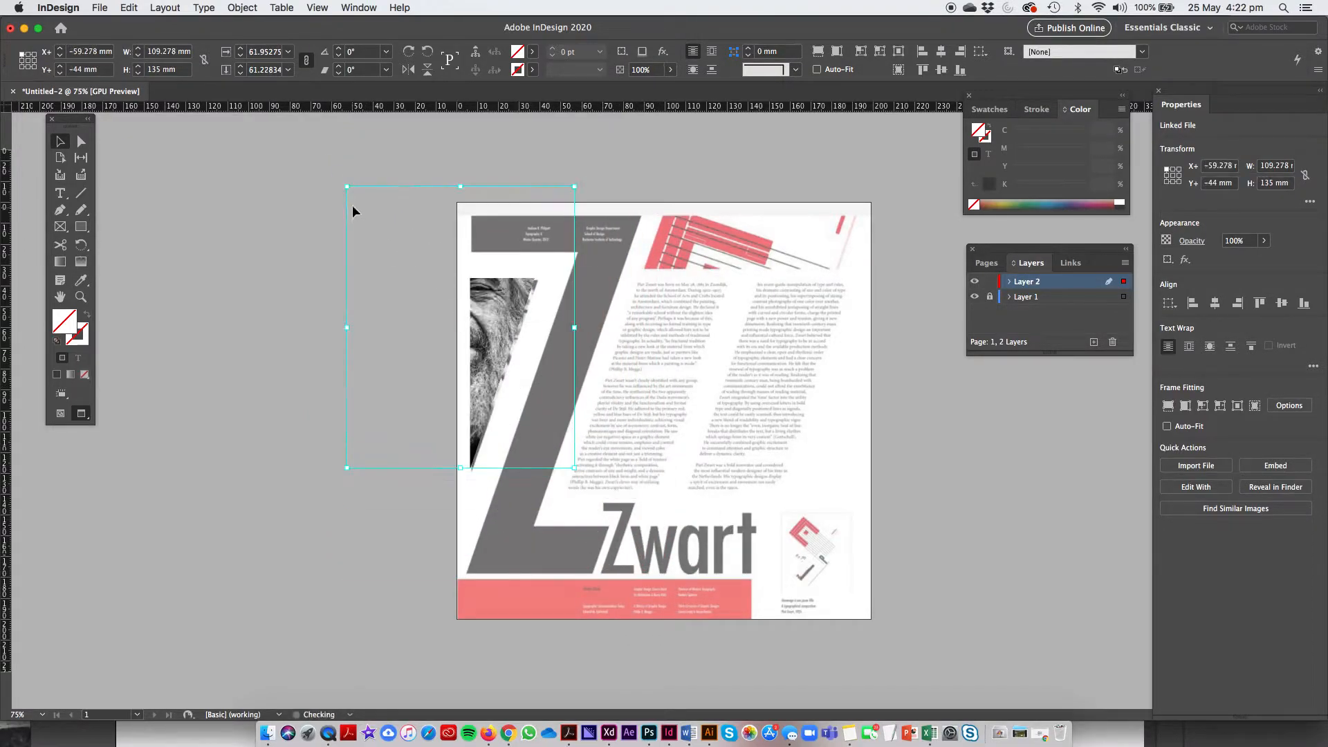
left_click_drag(344, 184, 387, 248)
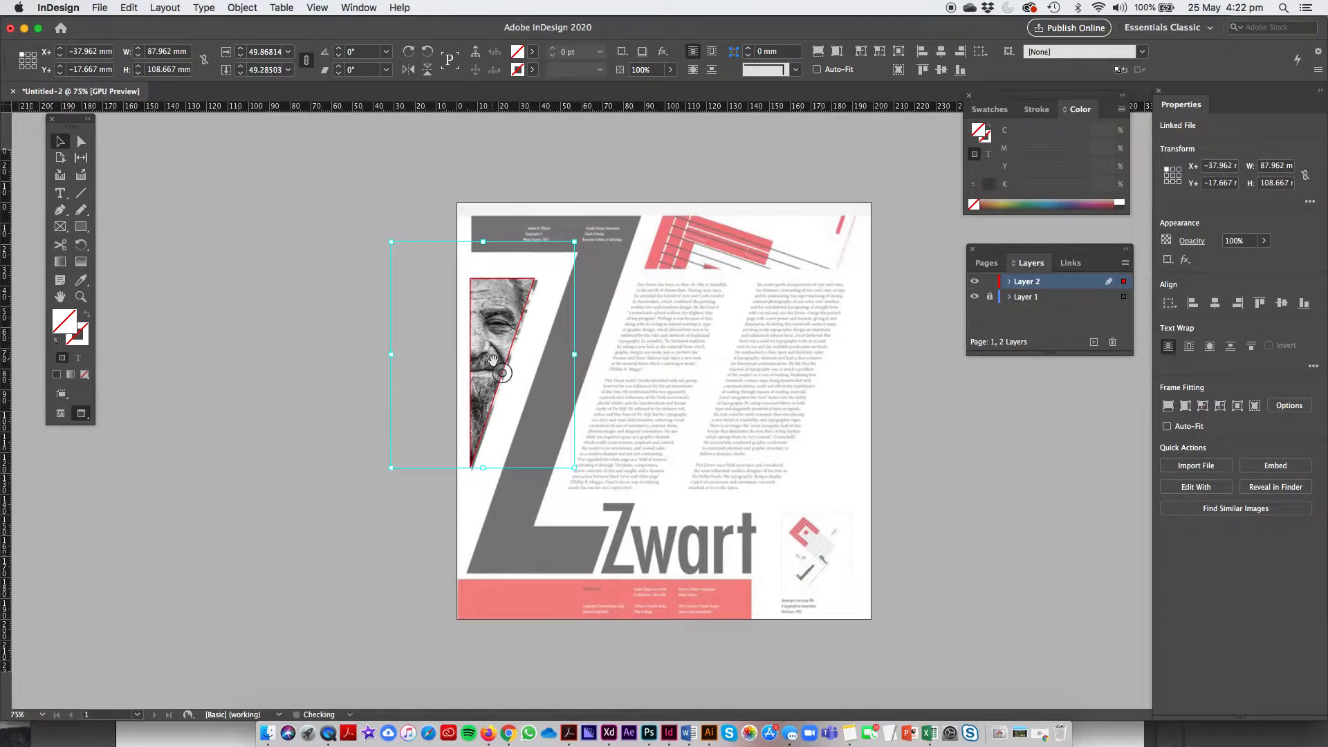
left_click(334, 238)
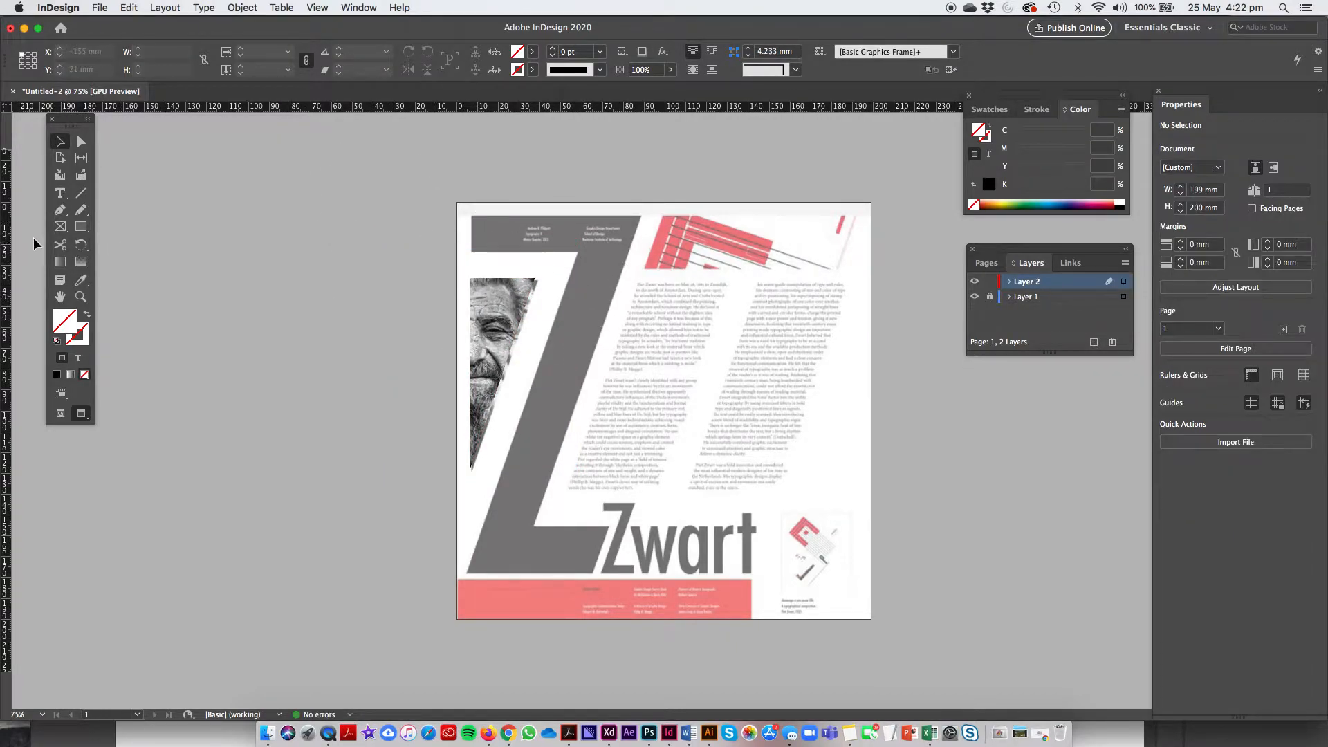
Trace the large Z with the Pen tool as a closed shape about 82 by 172 mm, starting from its upper-left corner.
left_click(60, 210)
left_click(470, 217)
left_click(471, 253)
key("super+z")
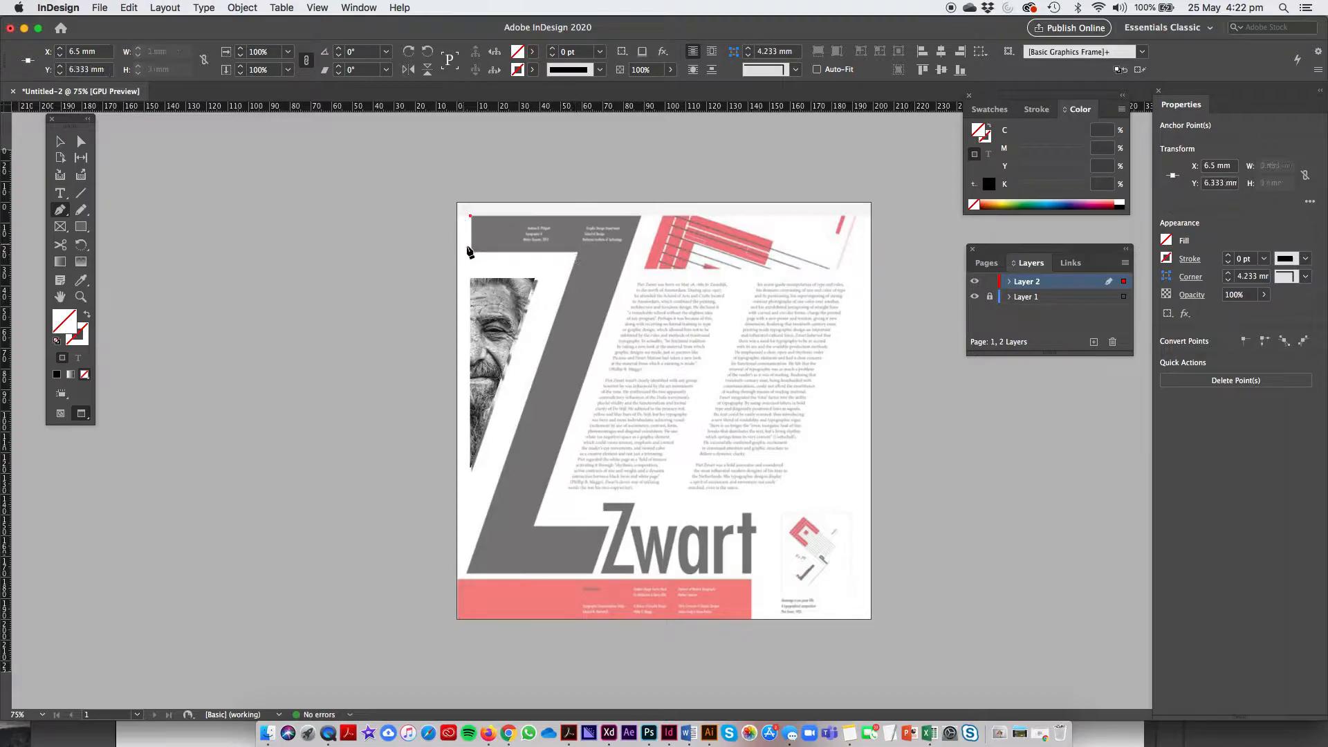
left_click(577, 251)
left_click(468, 574)
left_click(594, 574)
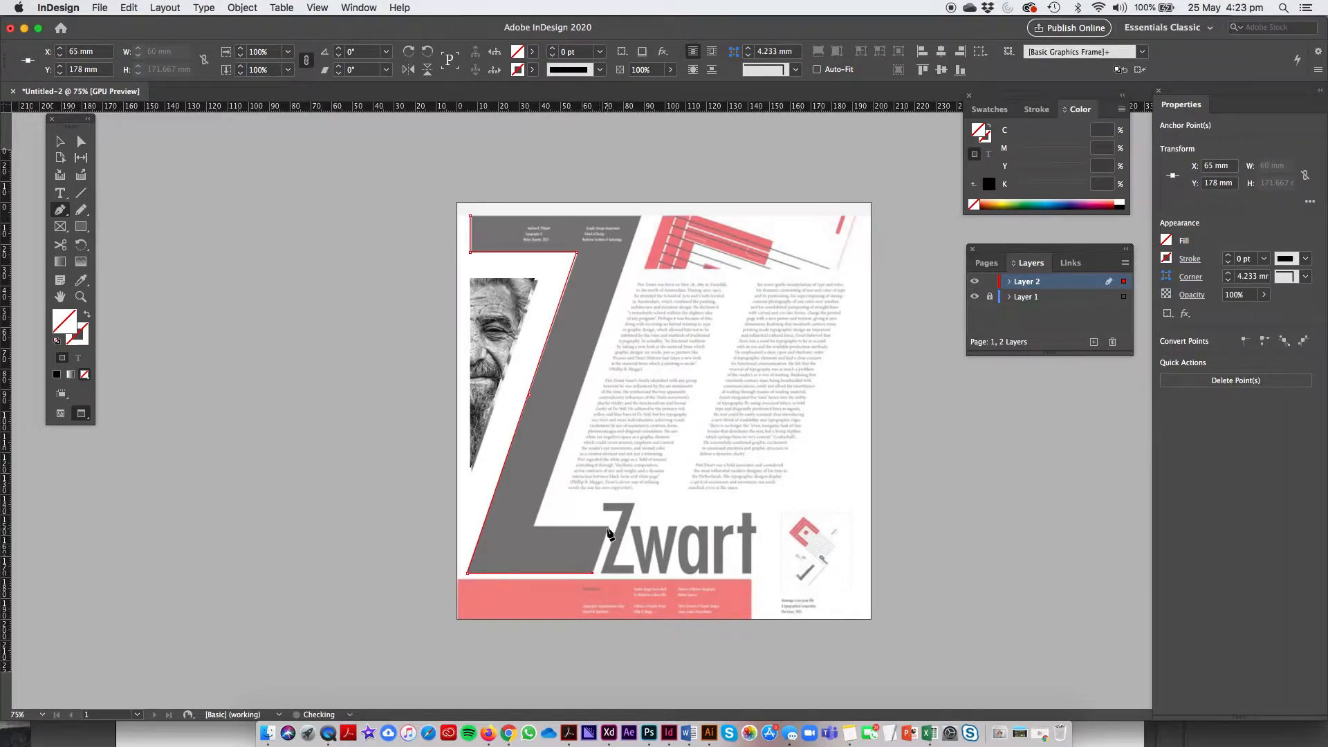
left_click(606, 527)
left_click(534, 525)
left_click(635, 217)
left_click(471, 216)
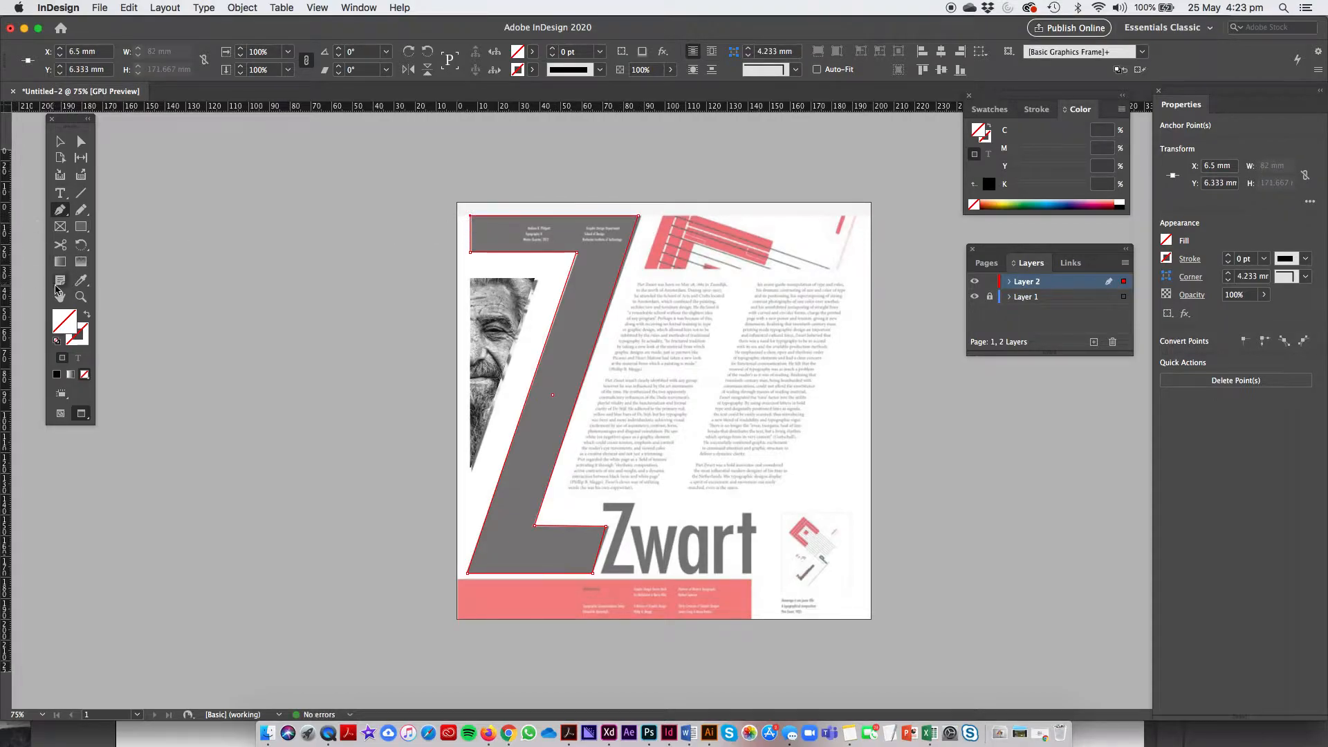
Colour the traced Z black and swap fill and stroke, giving it a 1 pt black outline with no fill.
left_click(1120, 202)
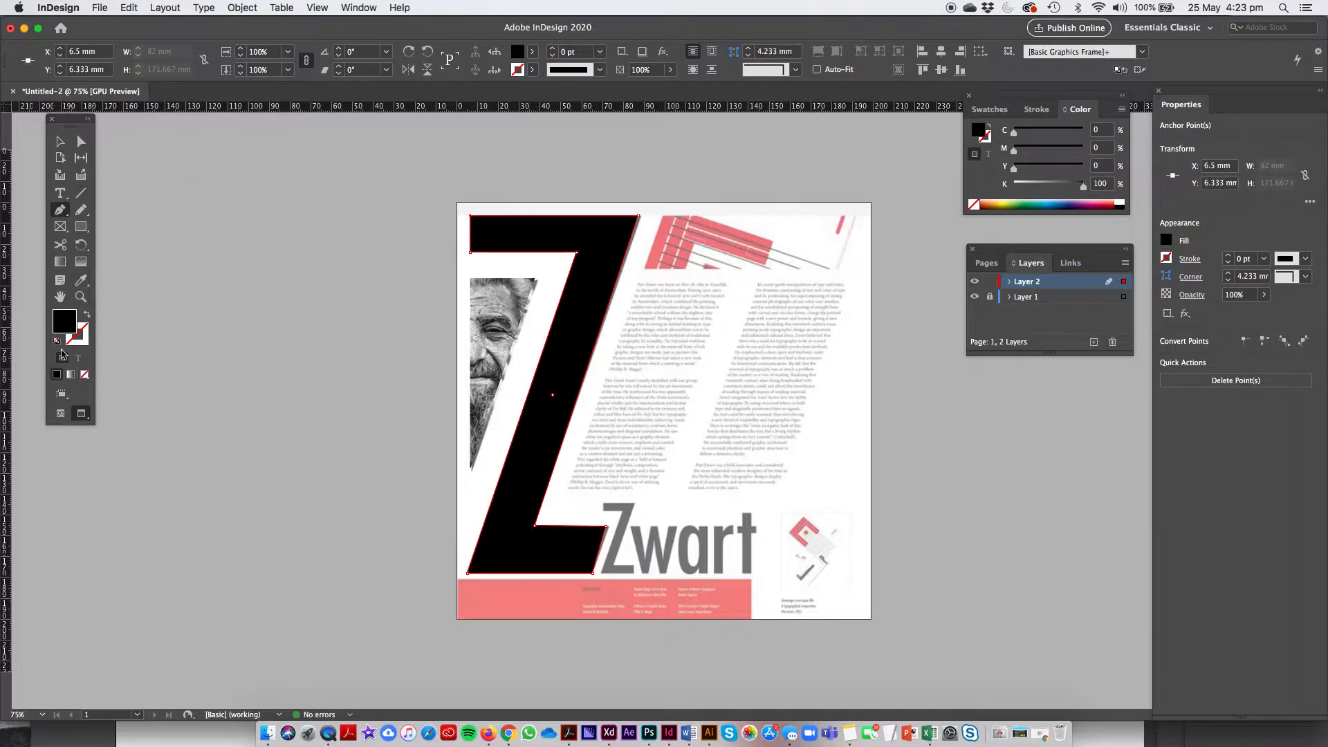
left_click(87, 317)
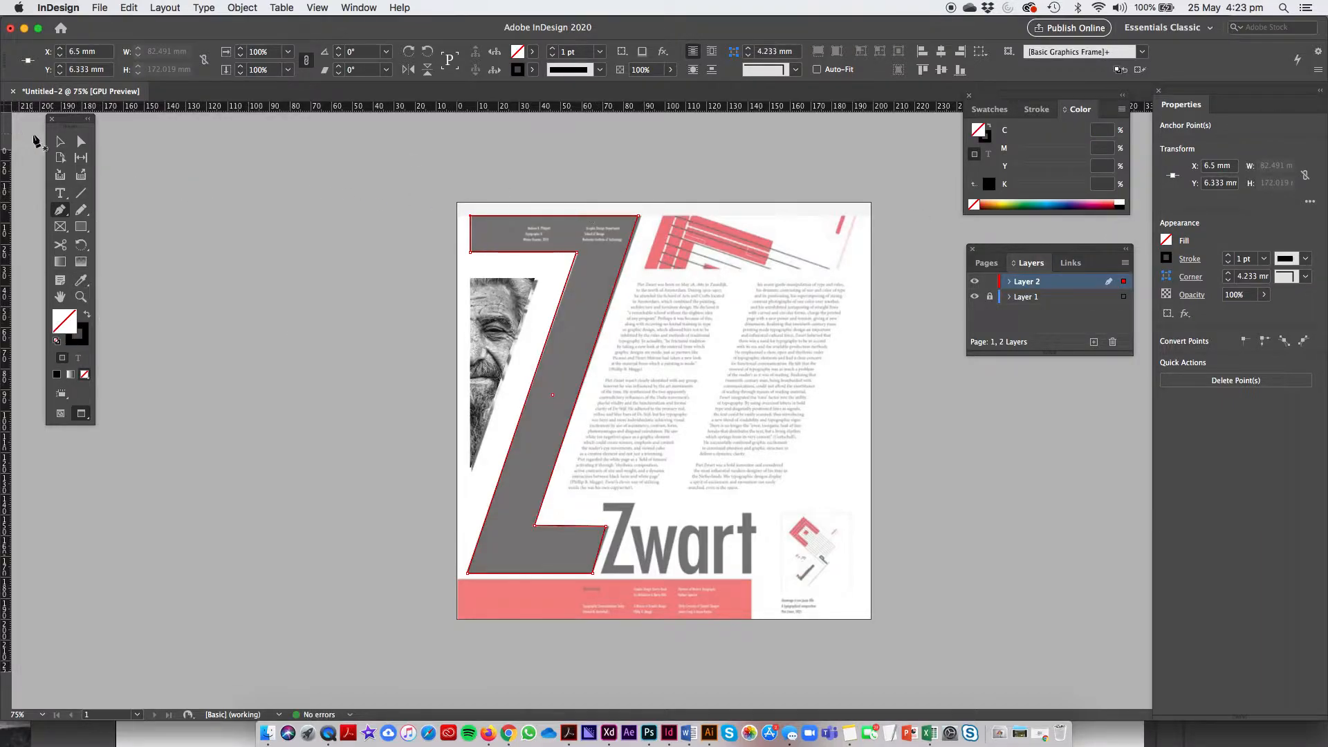
left_click(60, 141)
left_click(168, 155)
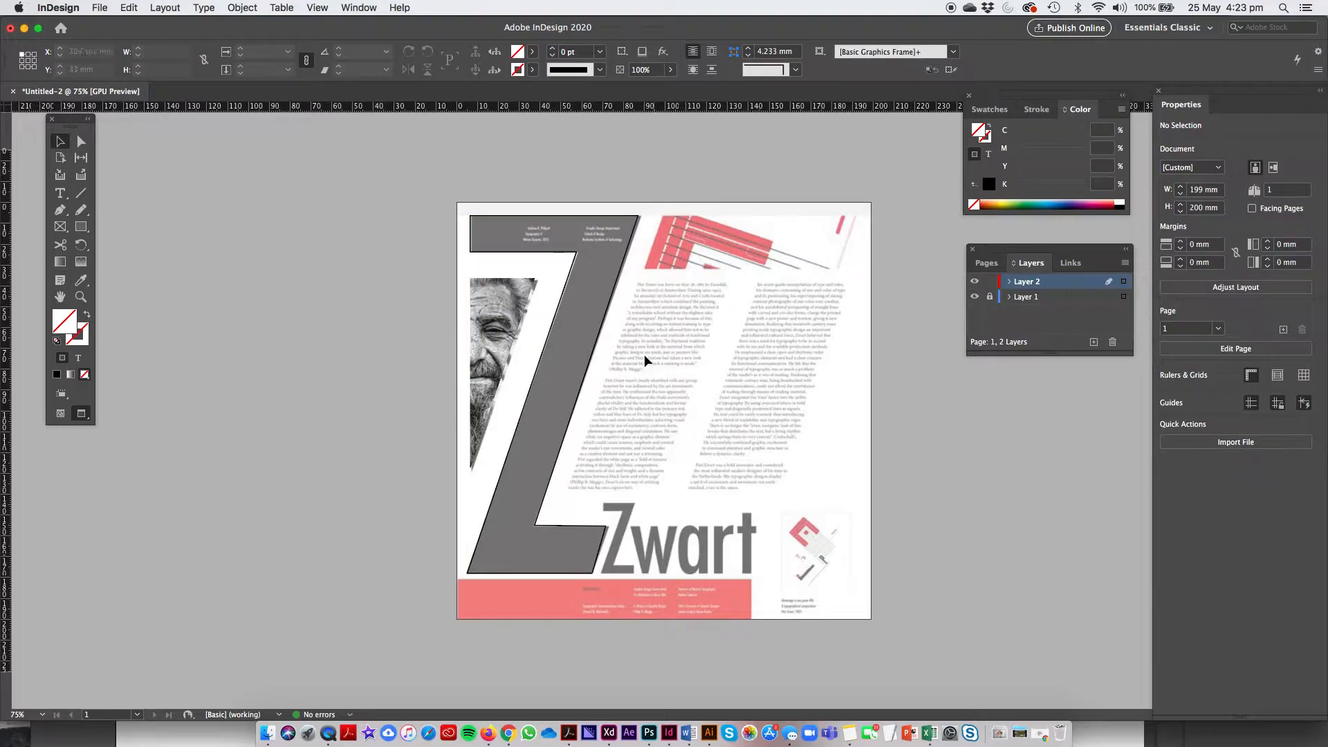
Draw a text frame about 44 by 105 mm over the first body text column, at about X 87 mm, Y 38 mm.
key("super+space")
left_click(600, 310, "super")
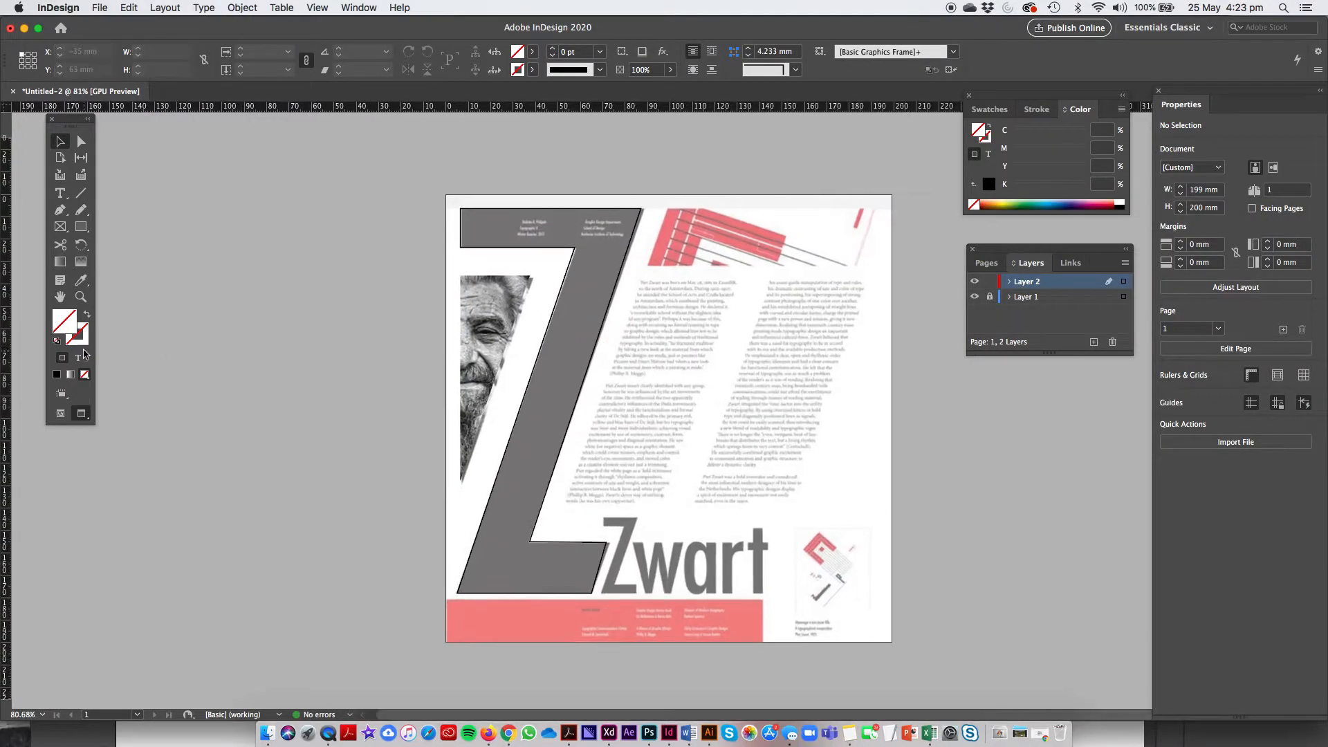
left_click(84, 302)
left_click(676, 374)
left_click(679, 373)
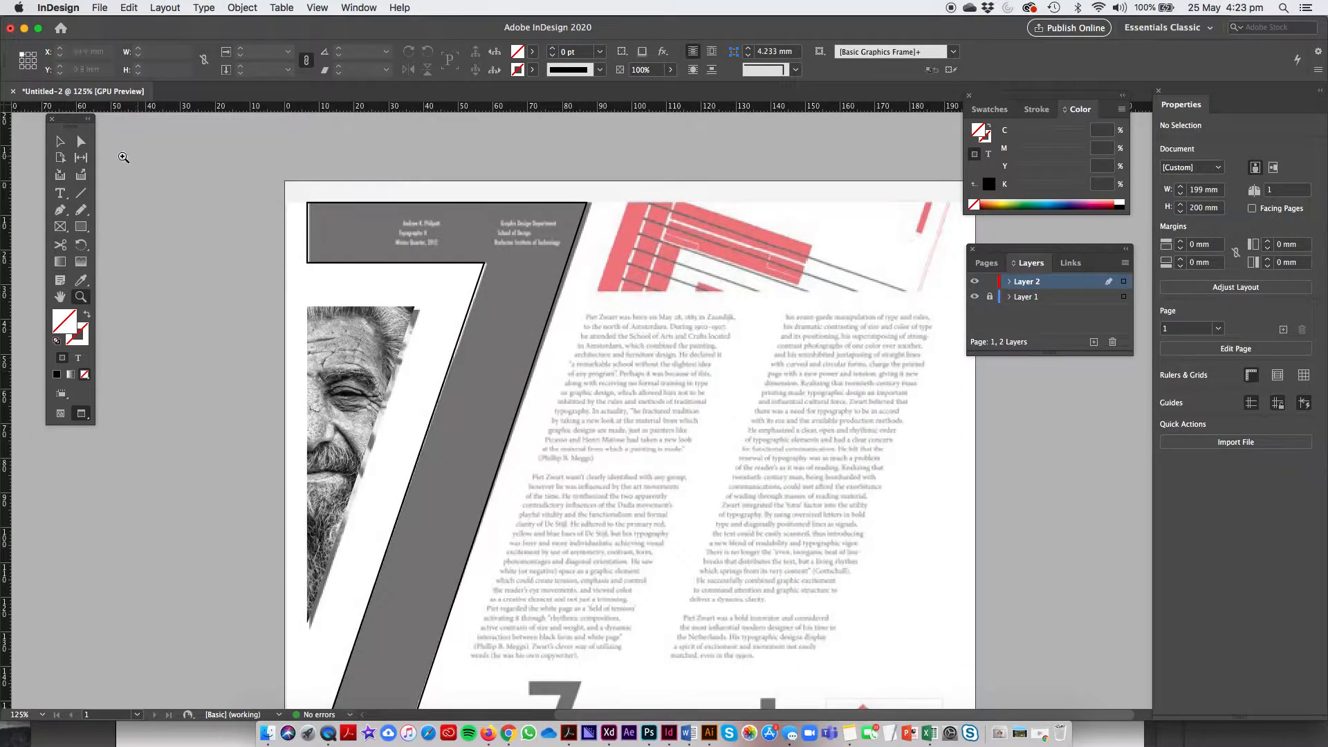
left_click(60, 141)
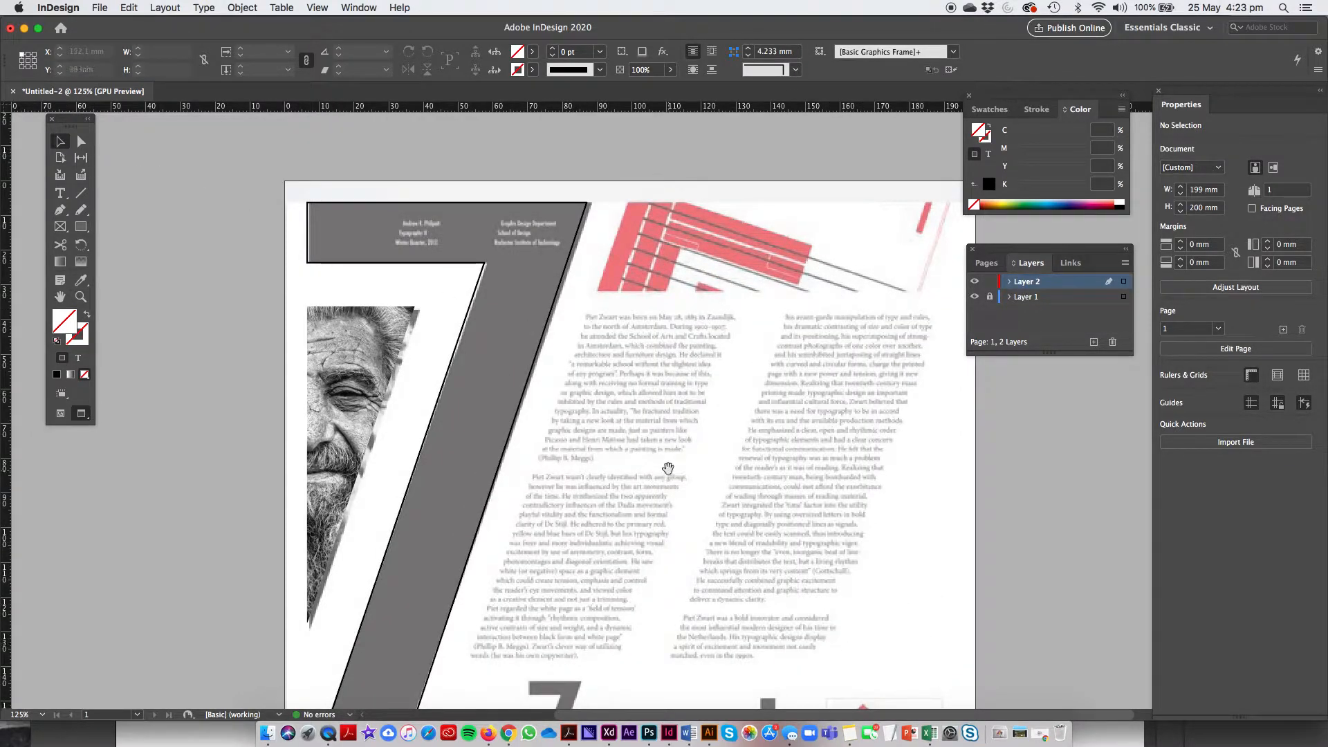
left_click_drag(667, 469, 640, 388)
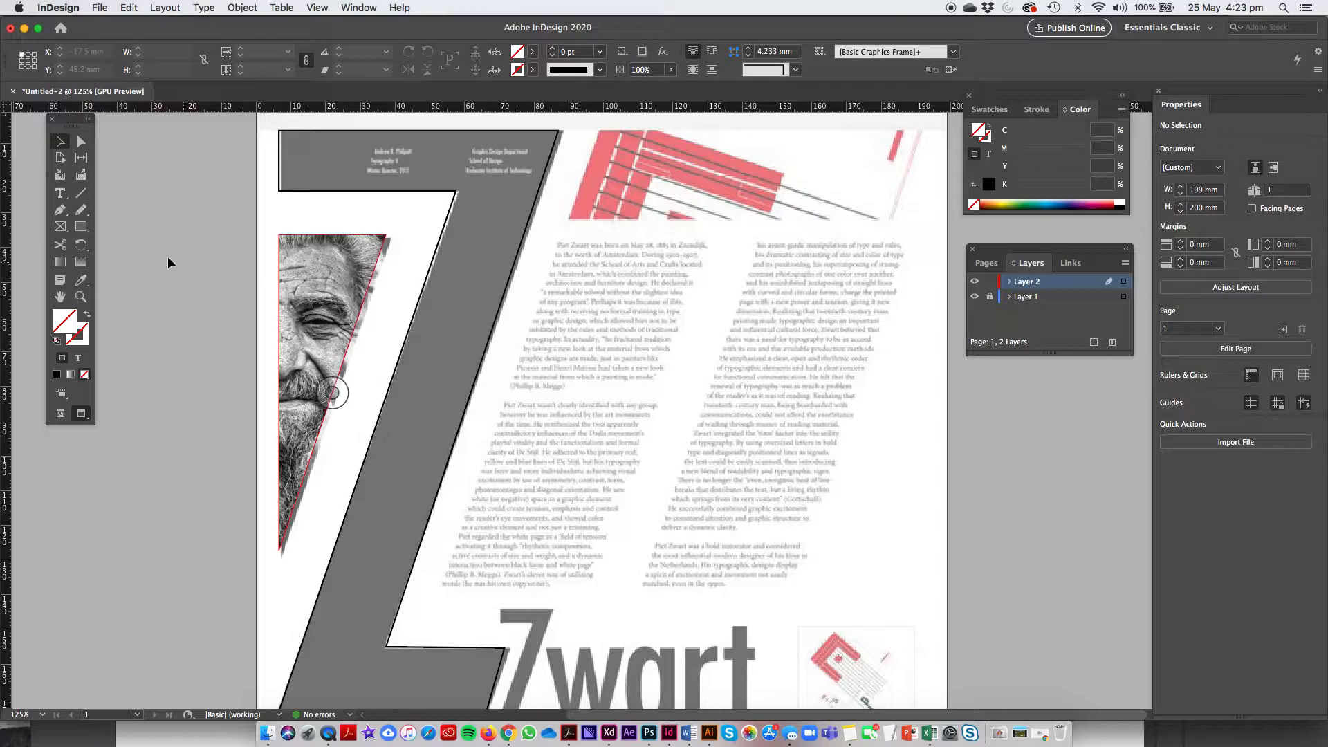
left_click(60, 194)
left_click_drag(562, 244, 711, 548)
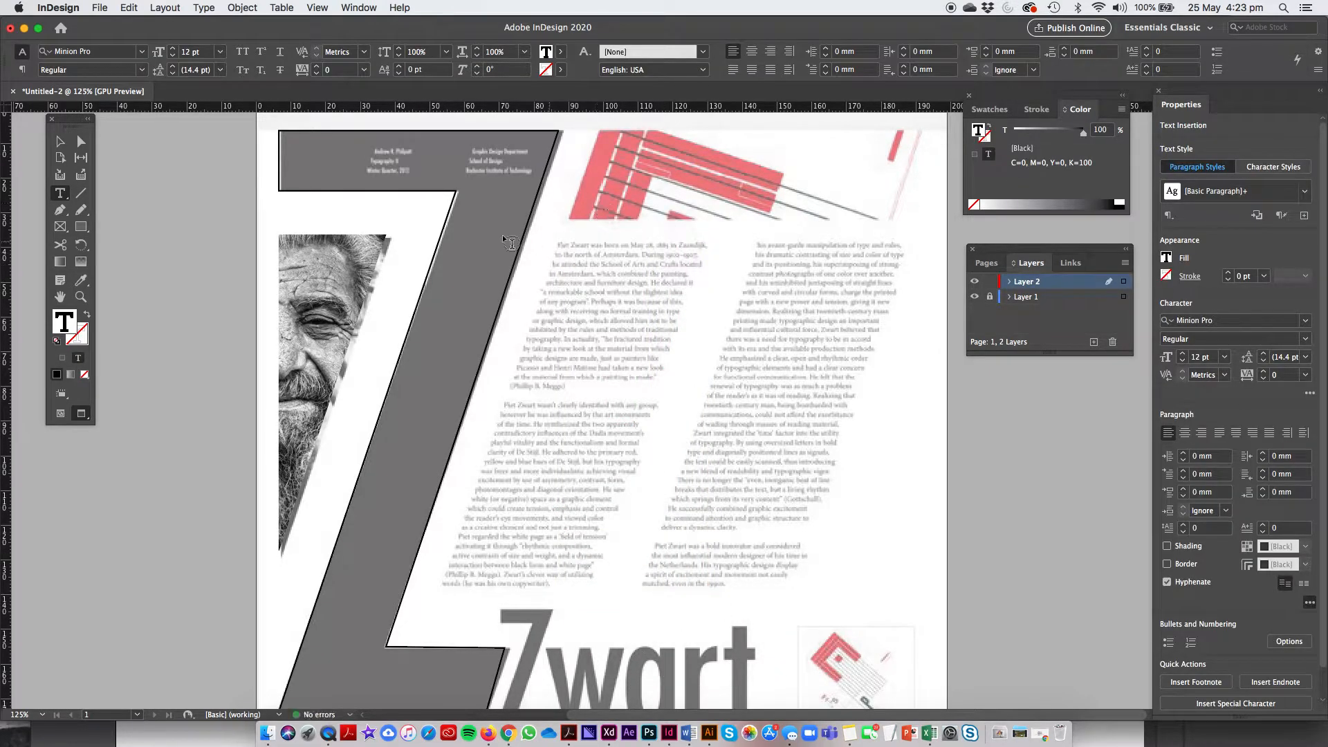
left_click(59, 141)
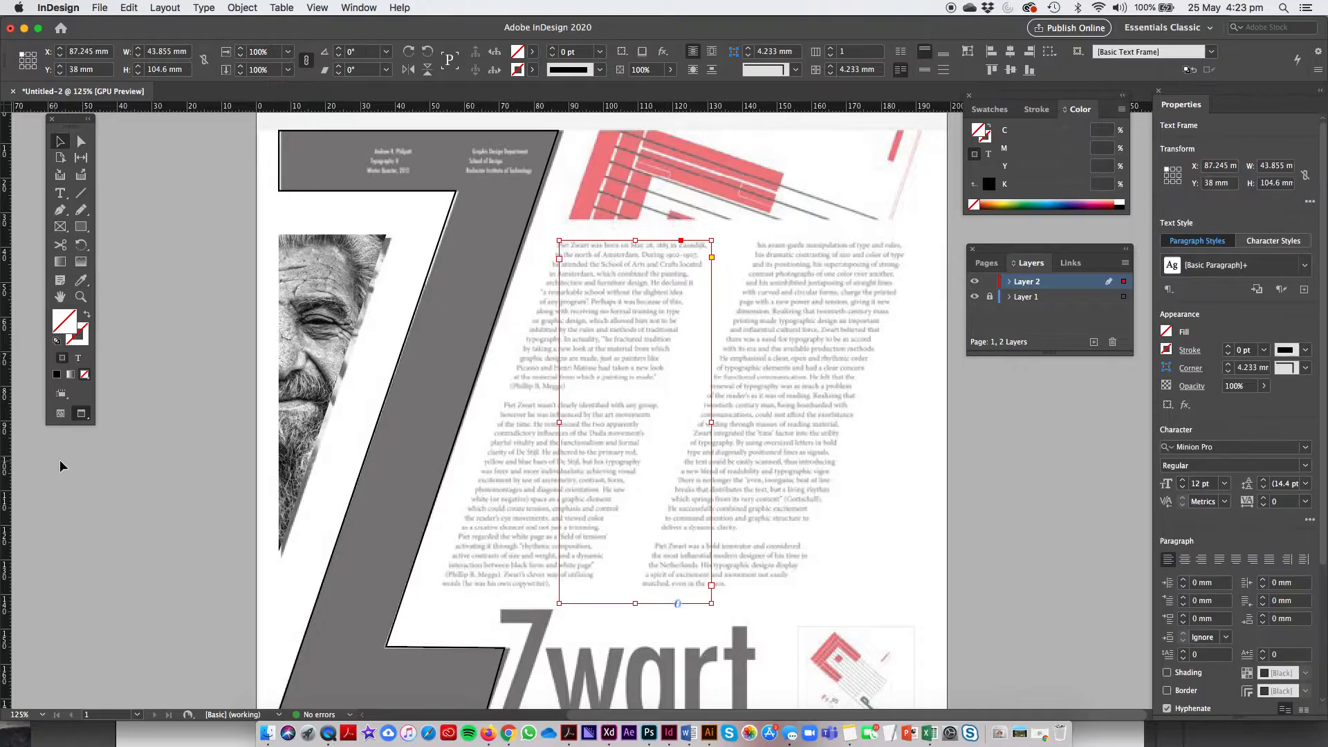
Return to the normal screen mode and fill the new text frame with placeholder text.
left_click(61, 414)
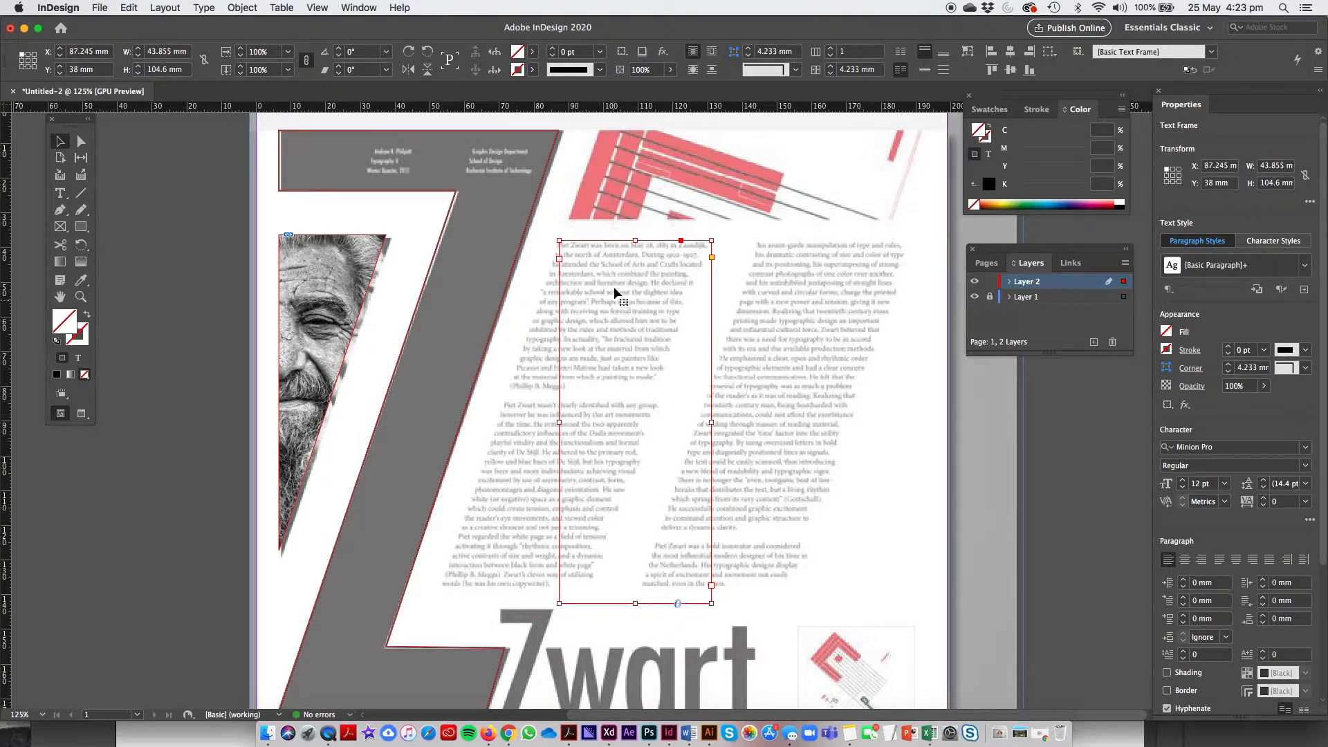
left_click(60, 193)
left_click(585, 261)
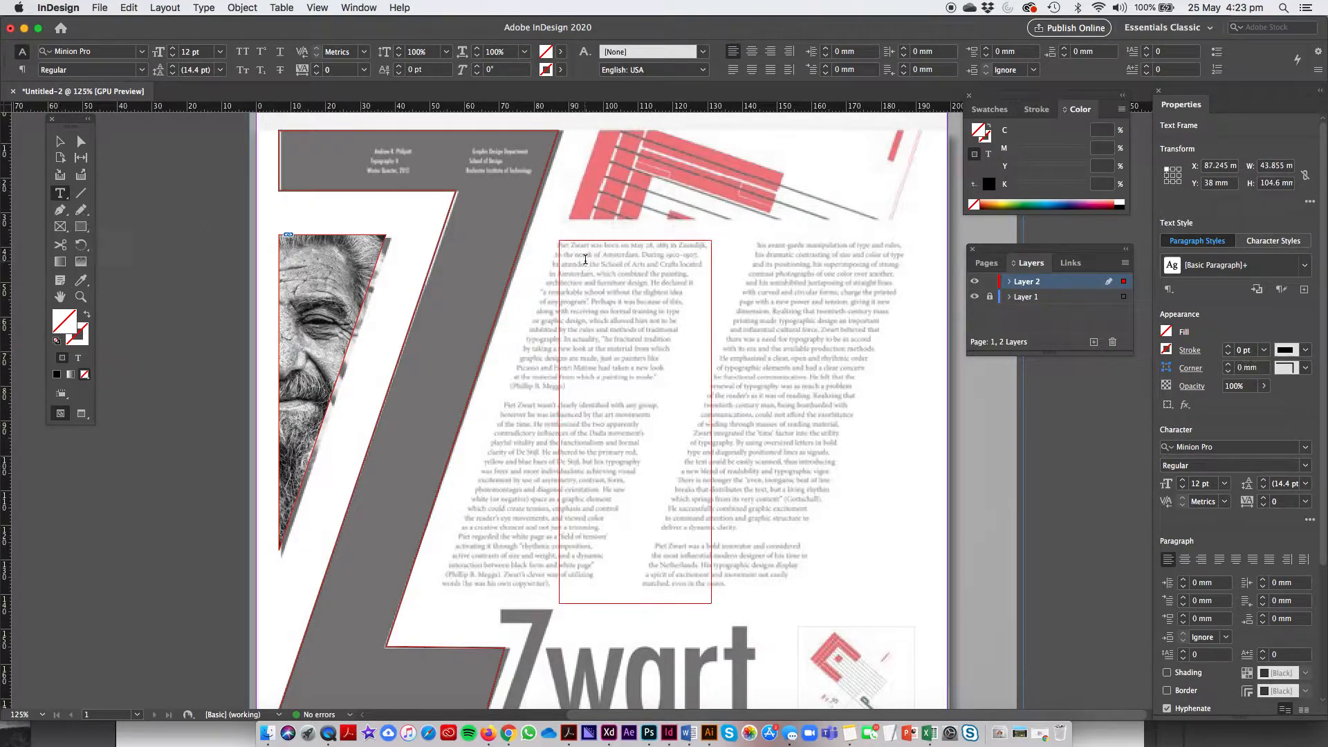
left_click(204, 8)
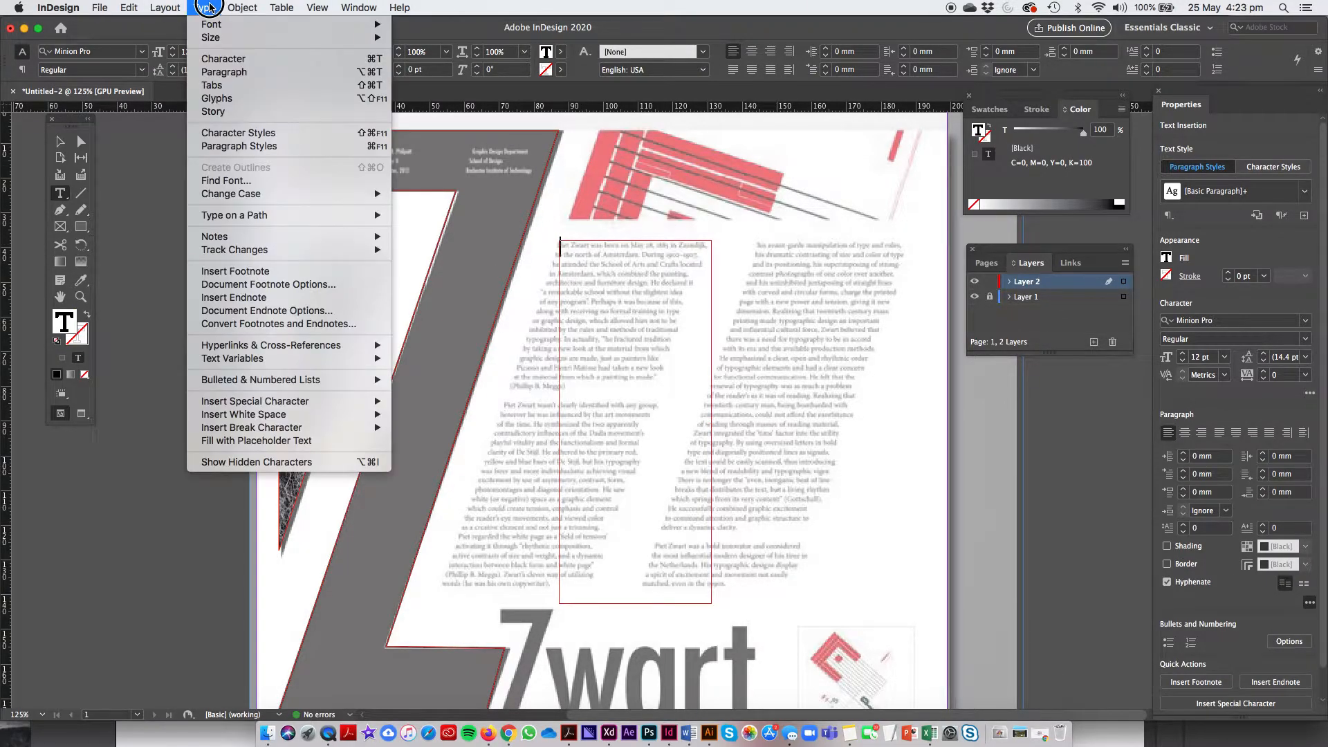
left_click(265, 441)
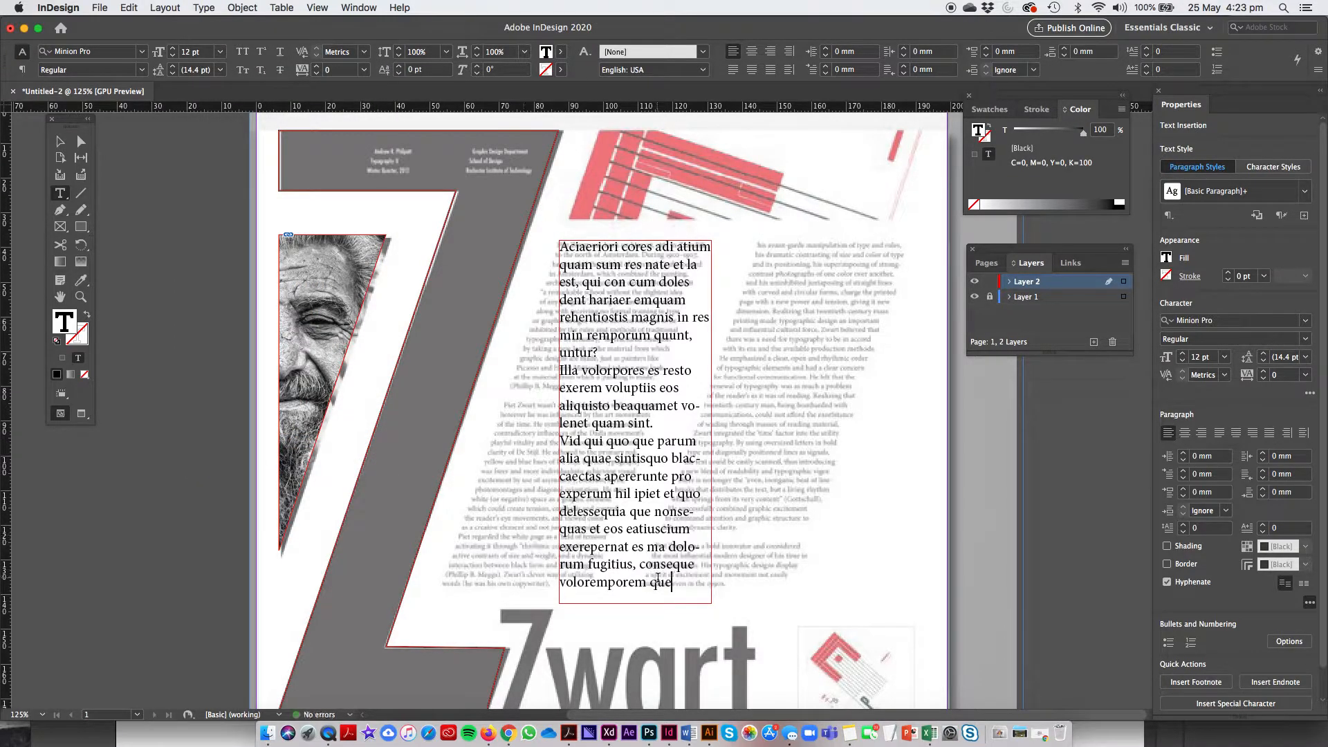
Set the font size of all the placeholder text to 8 pt.
left_click_drag(682, 589, 519, 187)
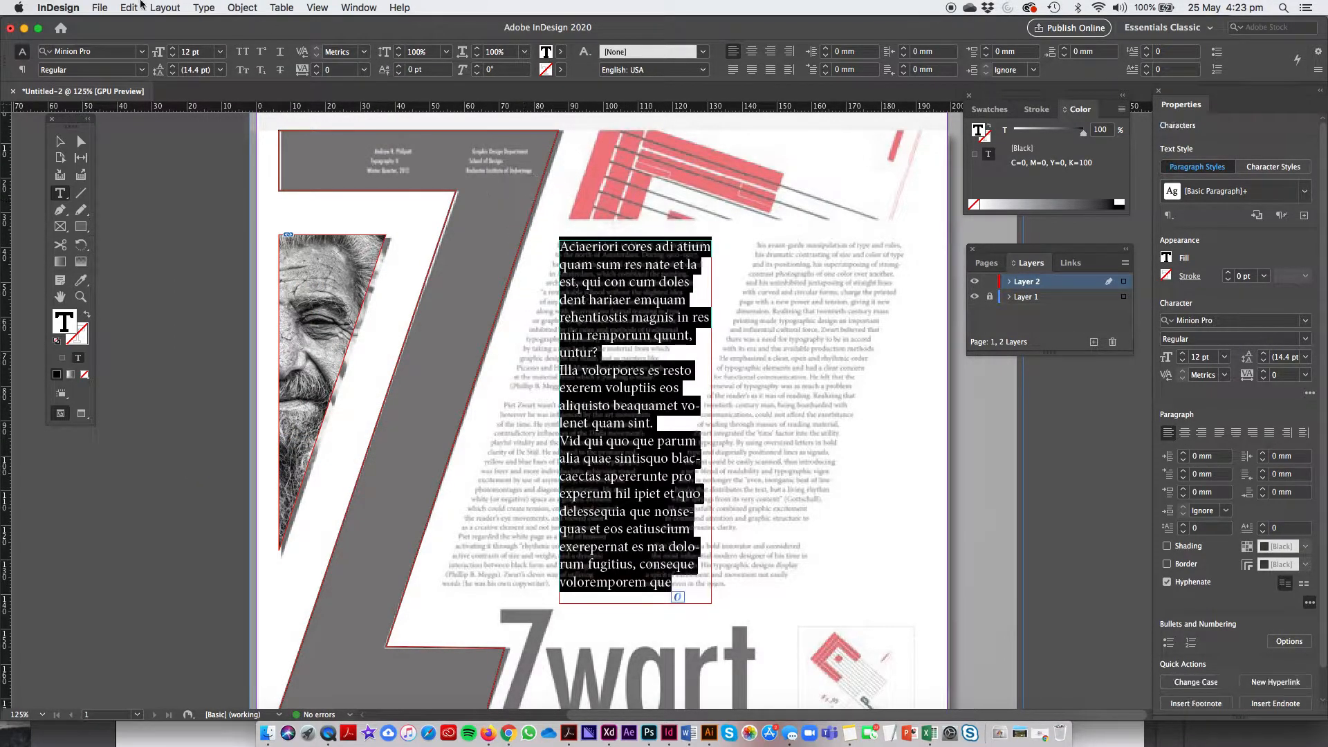
left_click(172, 56)
left_click(173, 56)
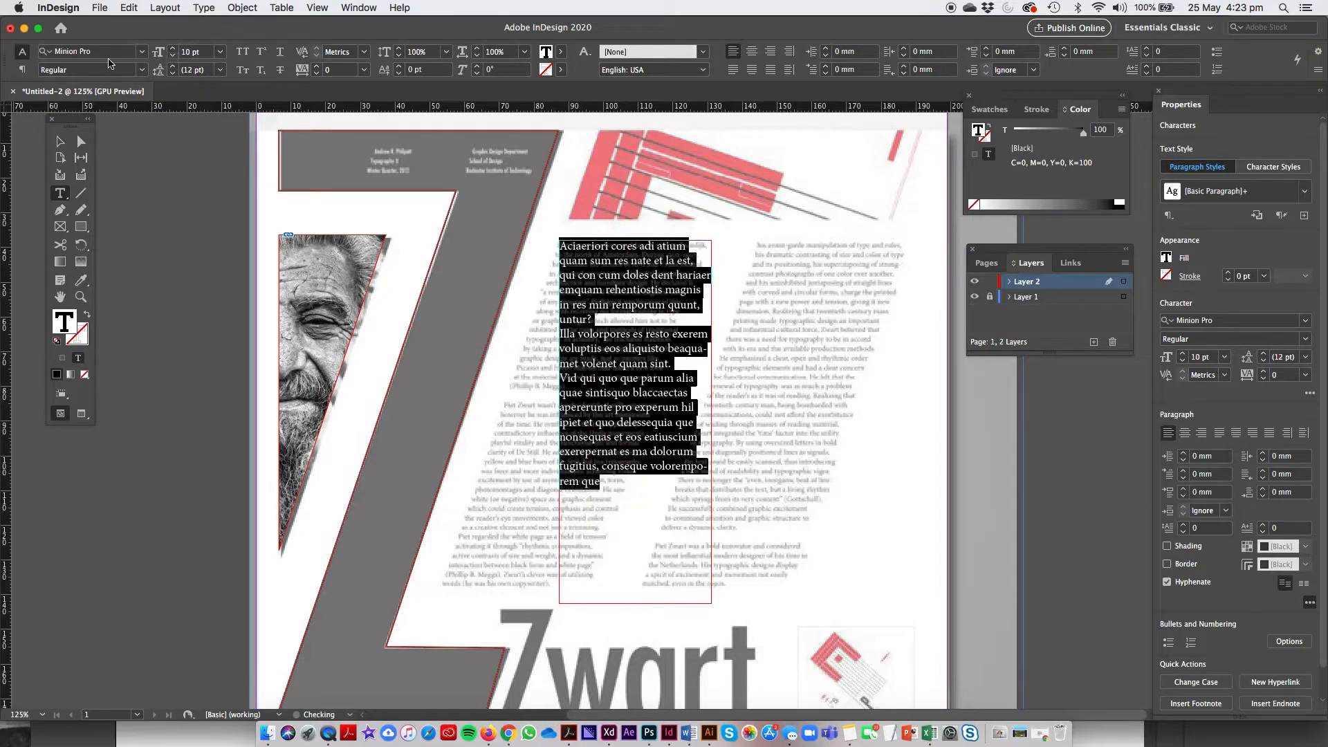
left_click(172, 56)
left_click(172, 56)
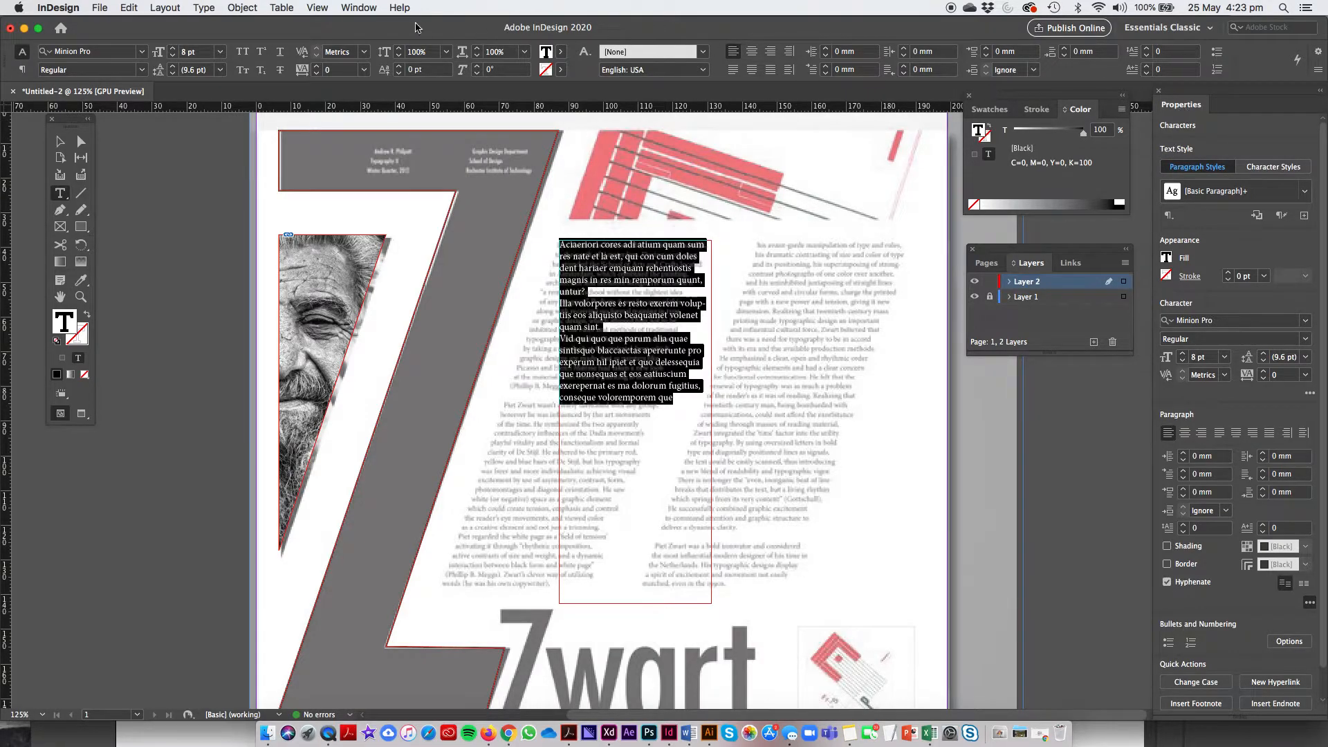
Change the font of all the placeholder text in the first column to Kohinoor Bangla.
left_click(358, 8)
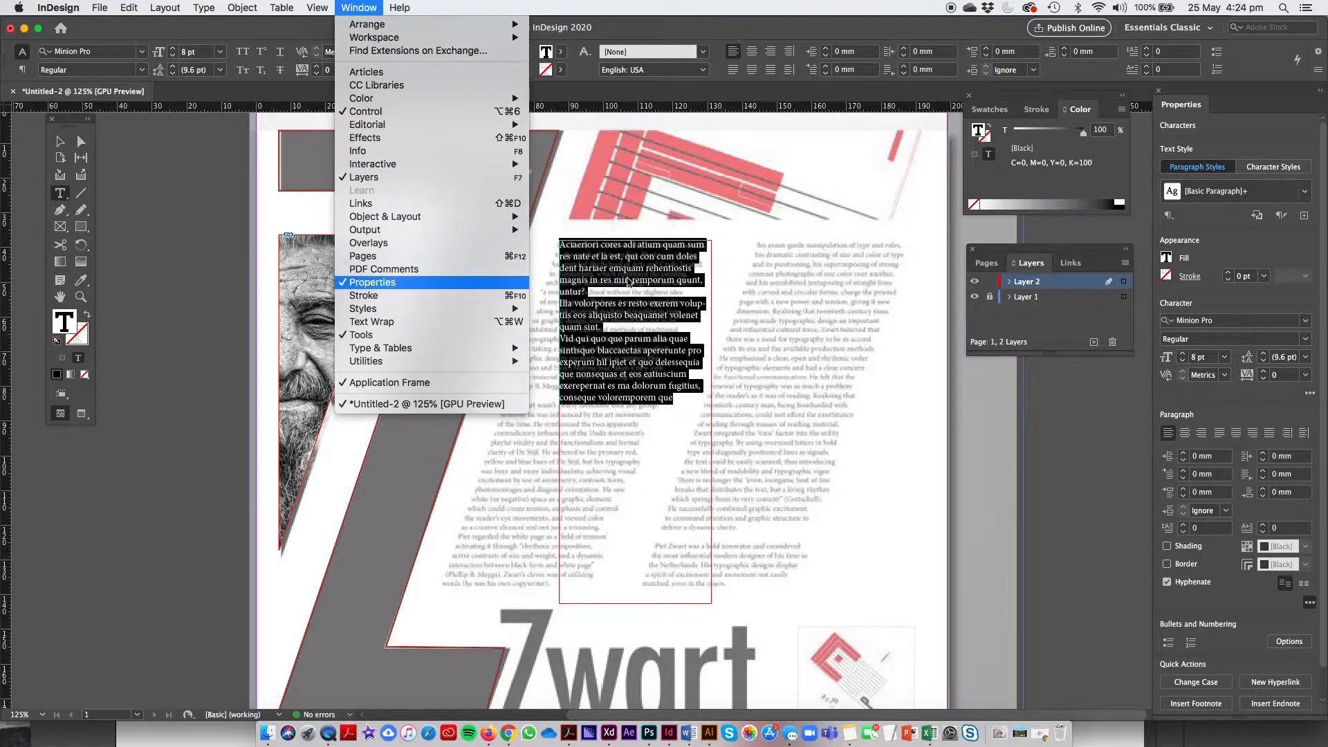
left_click(1189, 96)
left_click_drag(1189, 93, 1166, 93)
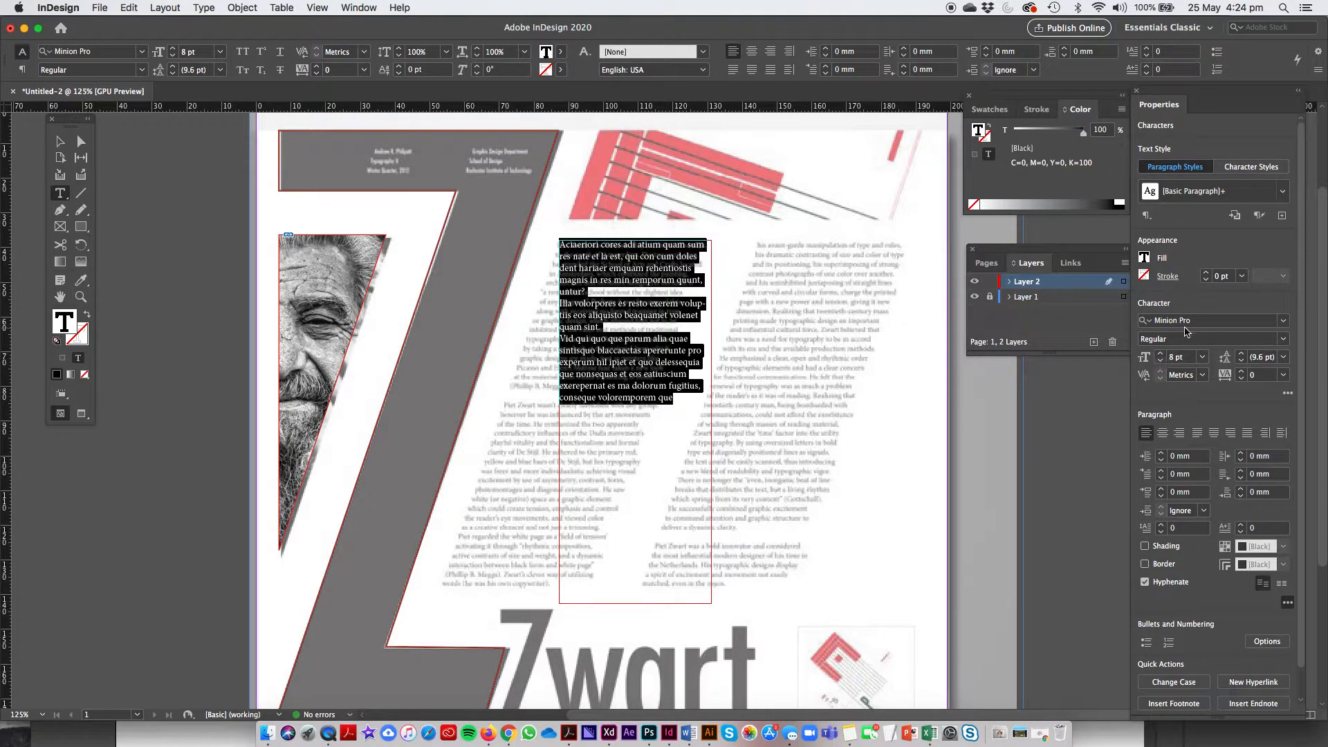
left_click(1283, 321)
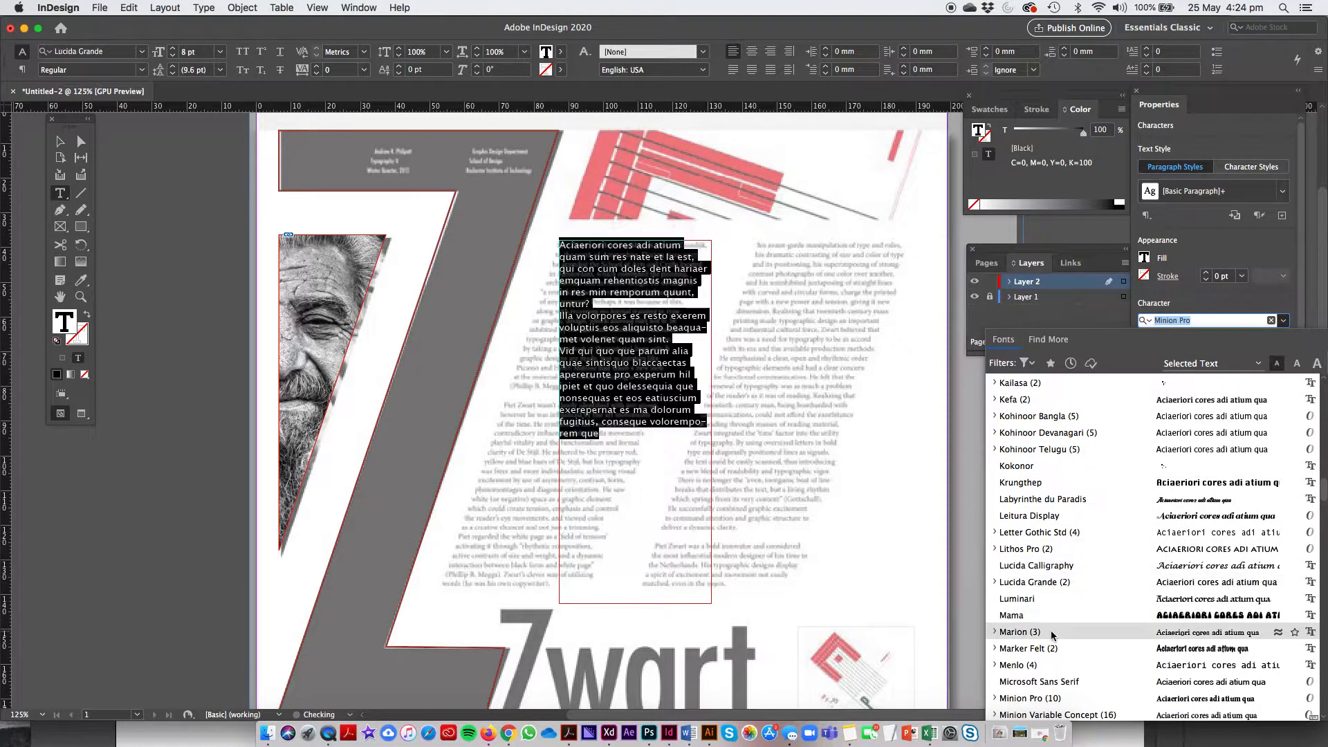
left_click(1050, 416)
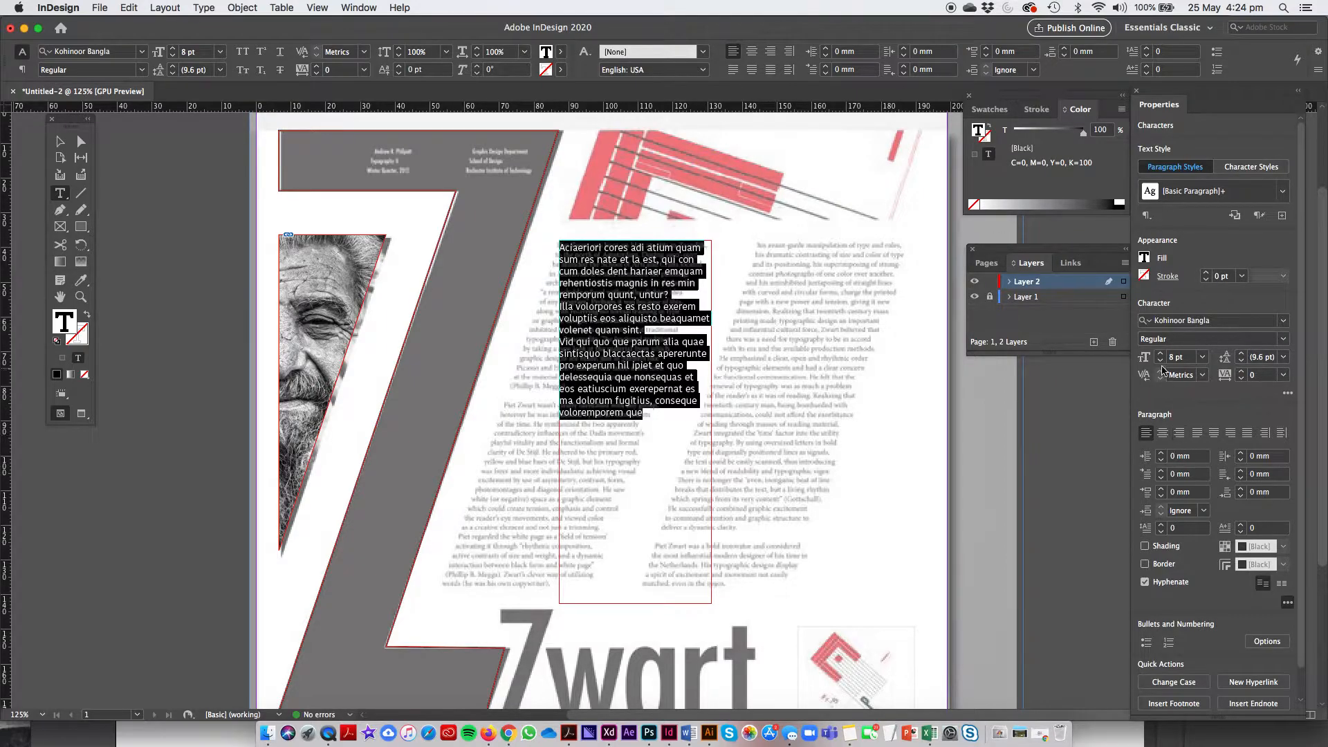
Reduce the column text to 7 pt and fill the rest of the frame with placeholder text.
left_click(623, 336)
left_click(669, 380)
left_click(200, 7)
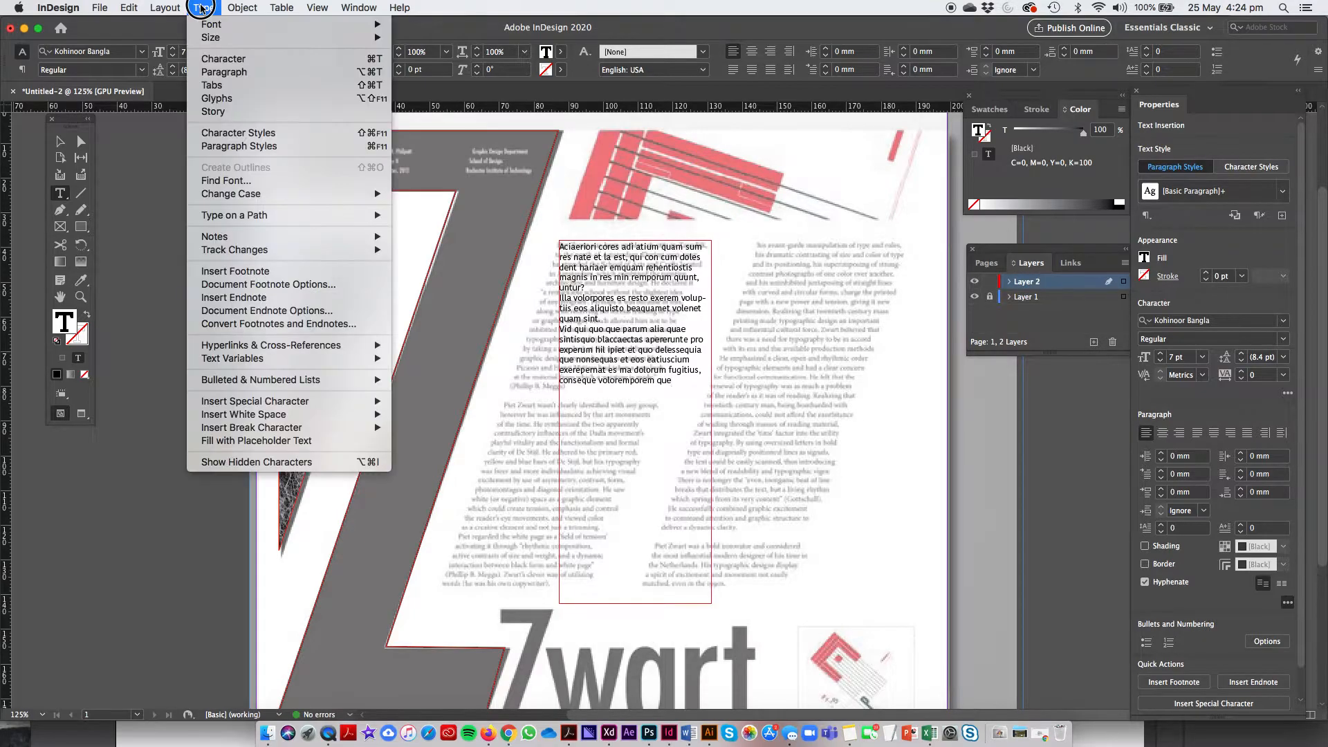
left_click(304, 442)
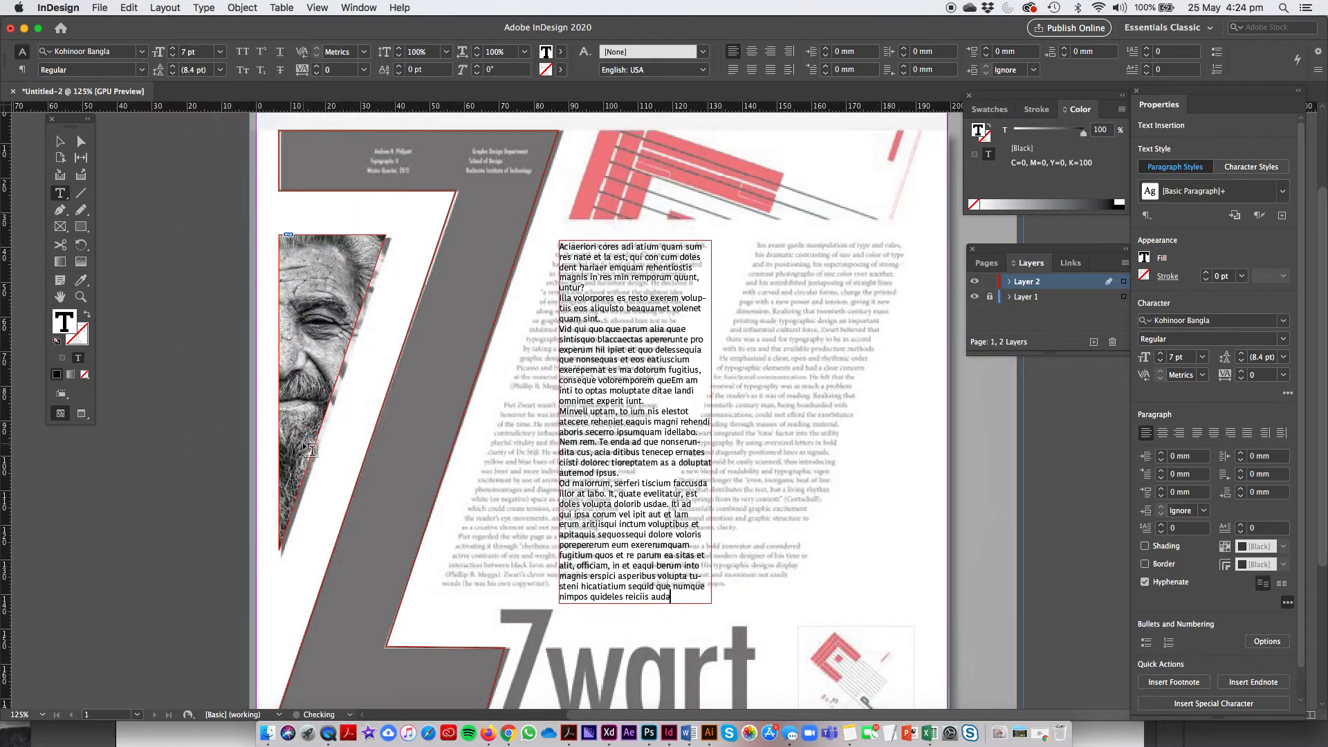
Slant the first text frame by shifting its bottom edge to match the reference column, about 78 by 100 mm overall, and deselect it.
left_click(82, 143)
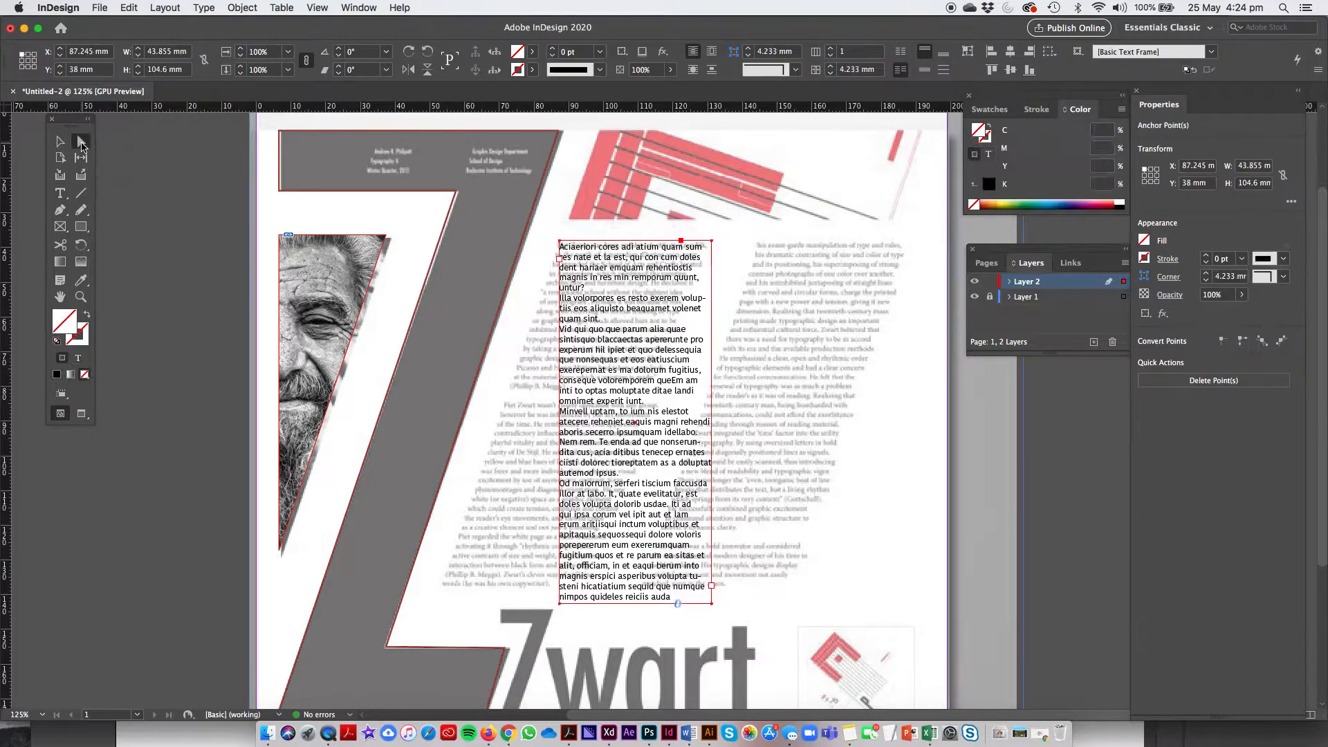
left_click(647, 612)
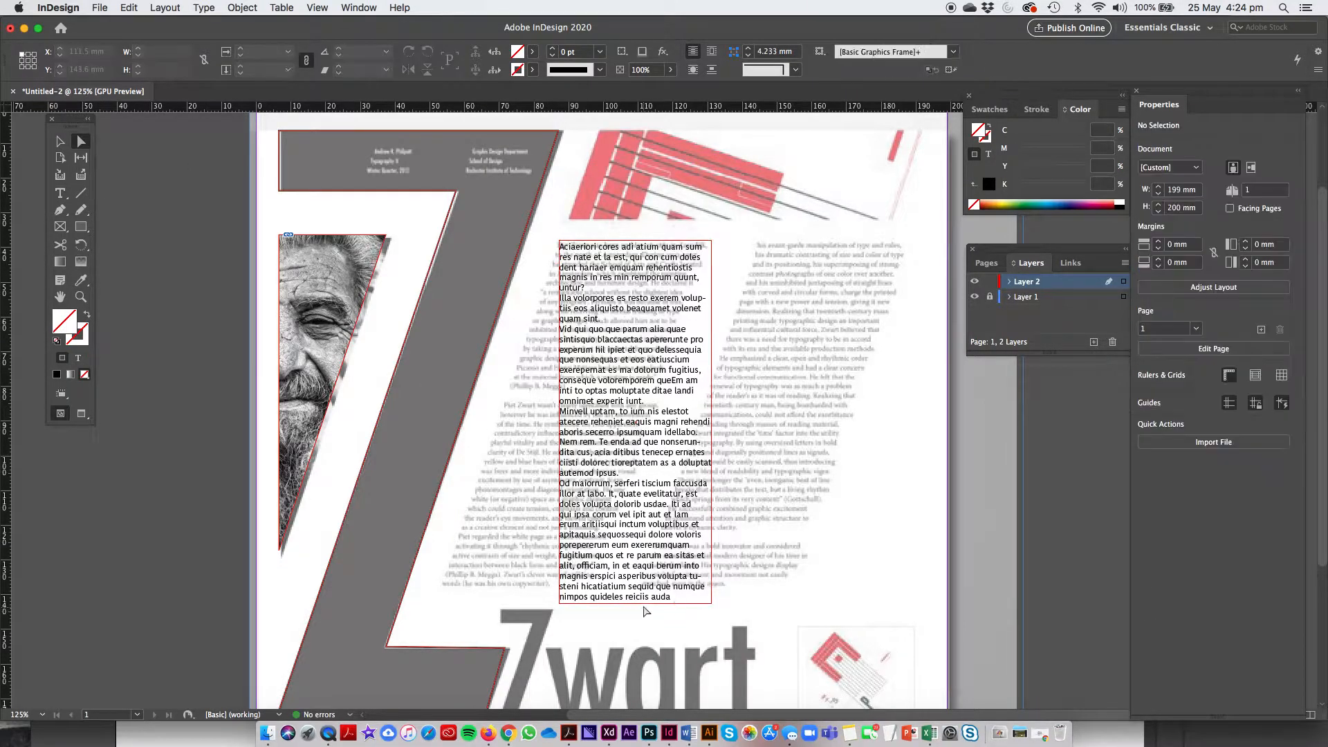
left_click_drag(643, 604, 525, 587)
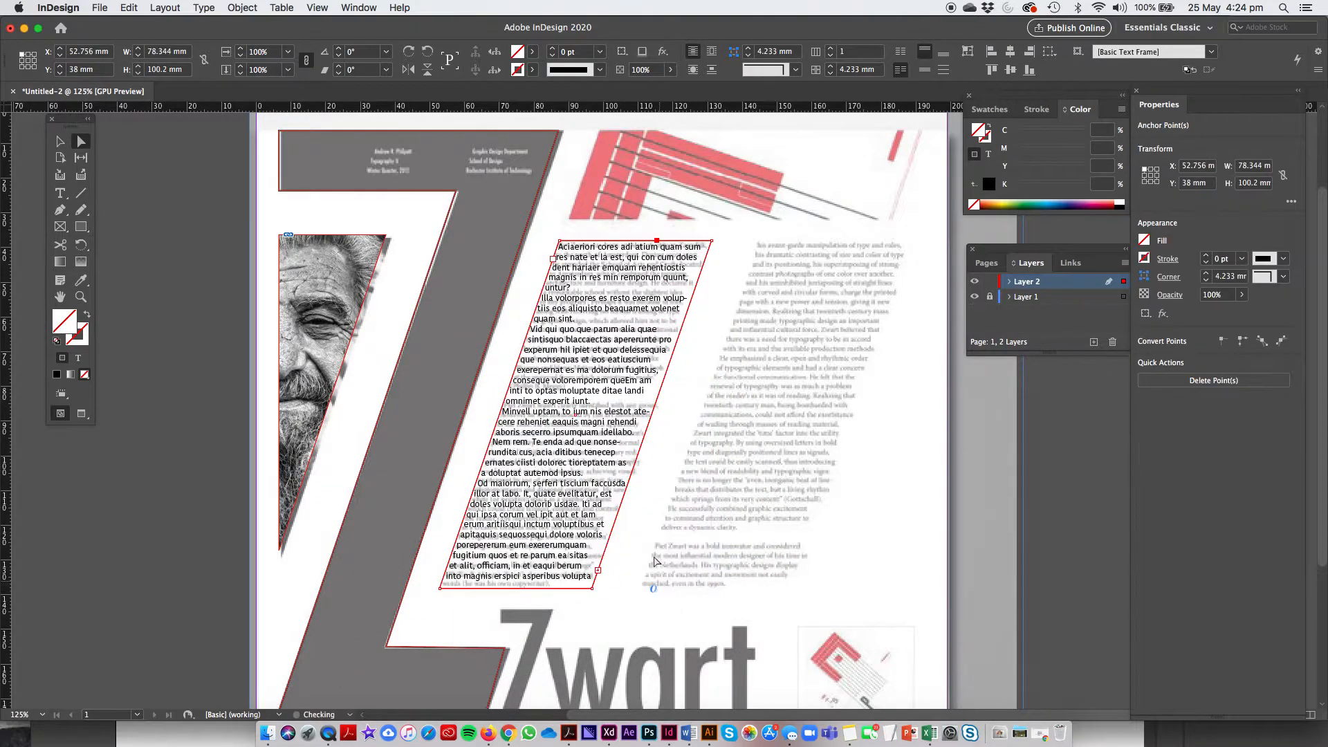
left_click(60, 141)
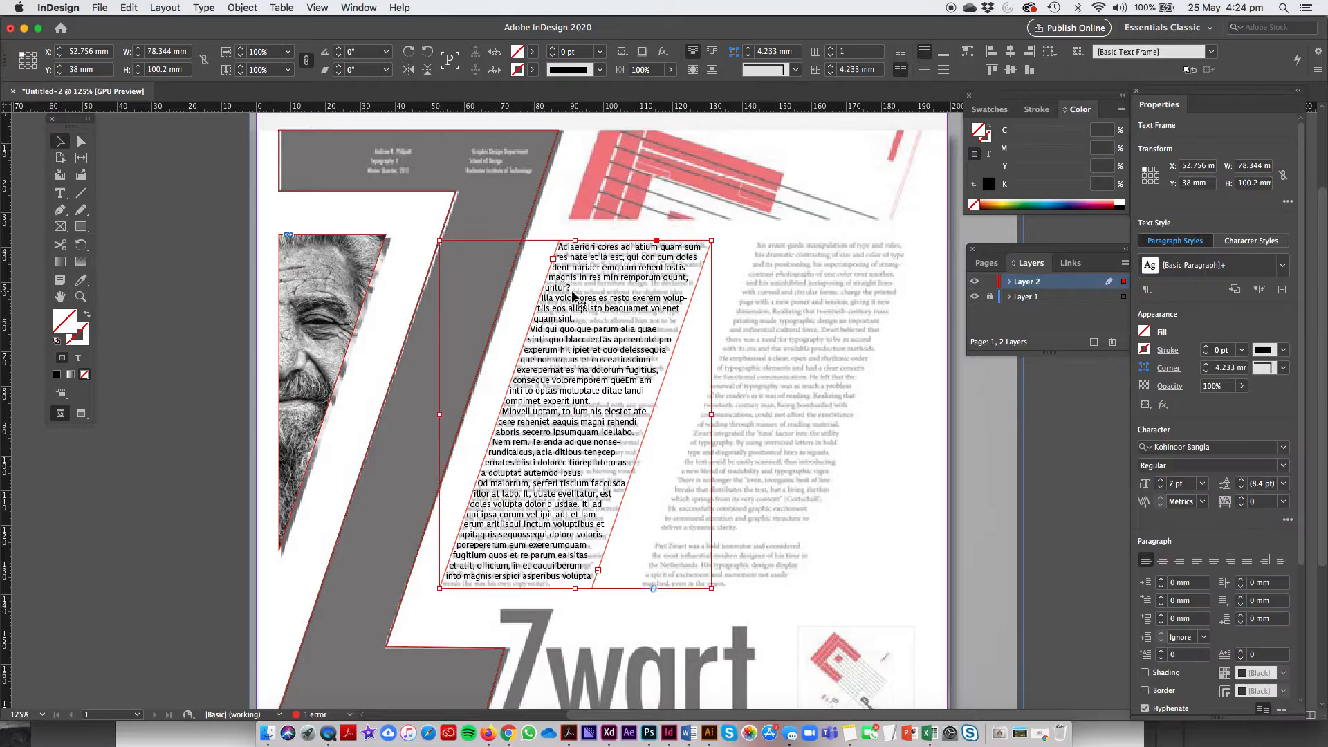
left_click(212, 286)
left_click(576, 309)
left_click(171, 244)
Draw a text frame about 44 by 102 mm at the second column and paste all of the first column's text into it.
left_click(61, 193)
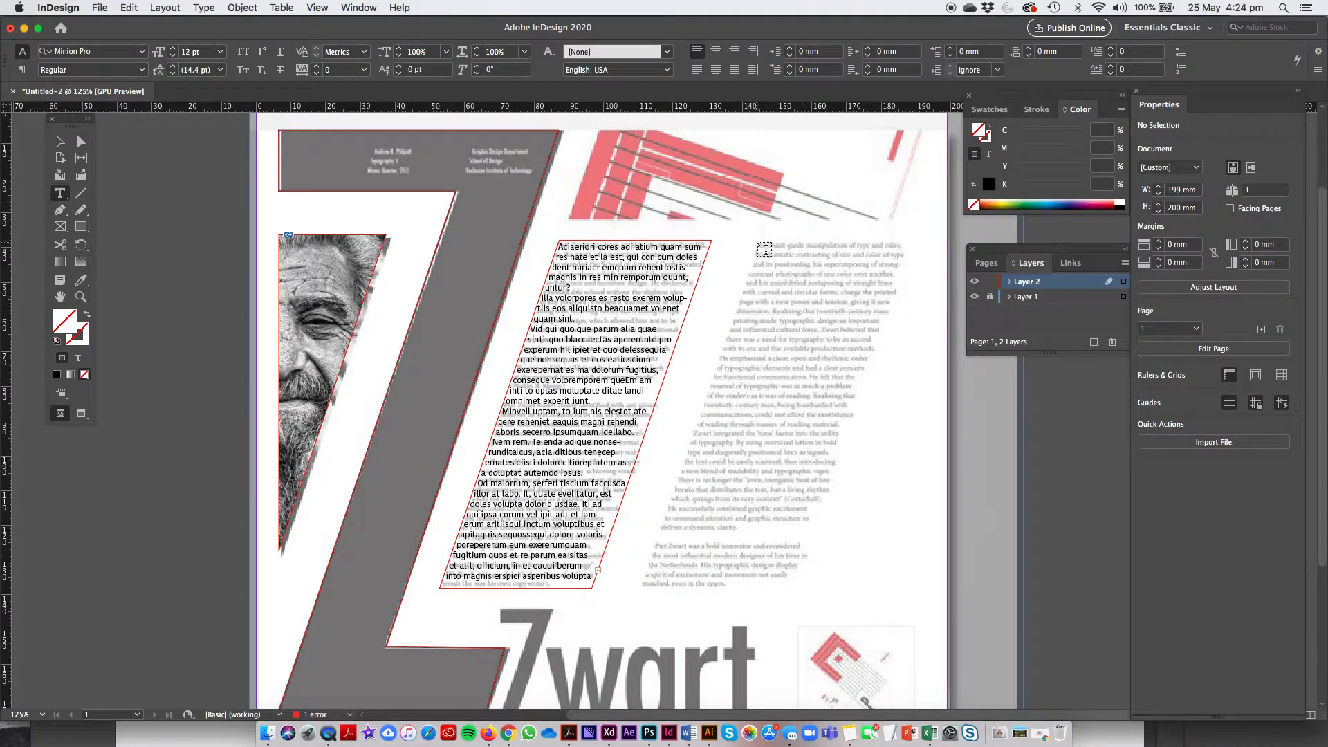
left_click_drag(757, 242, 908, 595)
left_click_drag(610, 277, 604, 350)
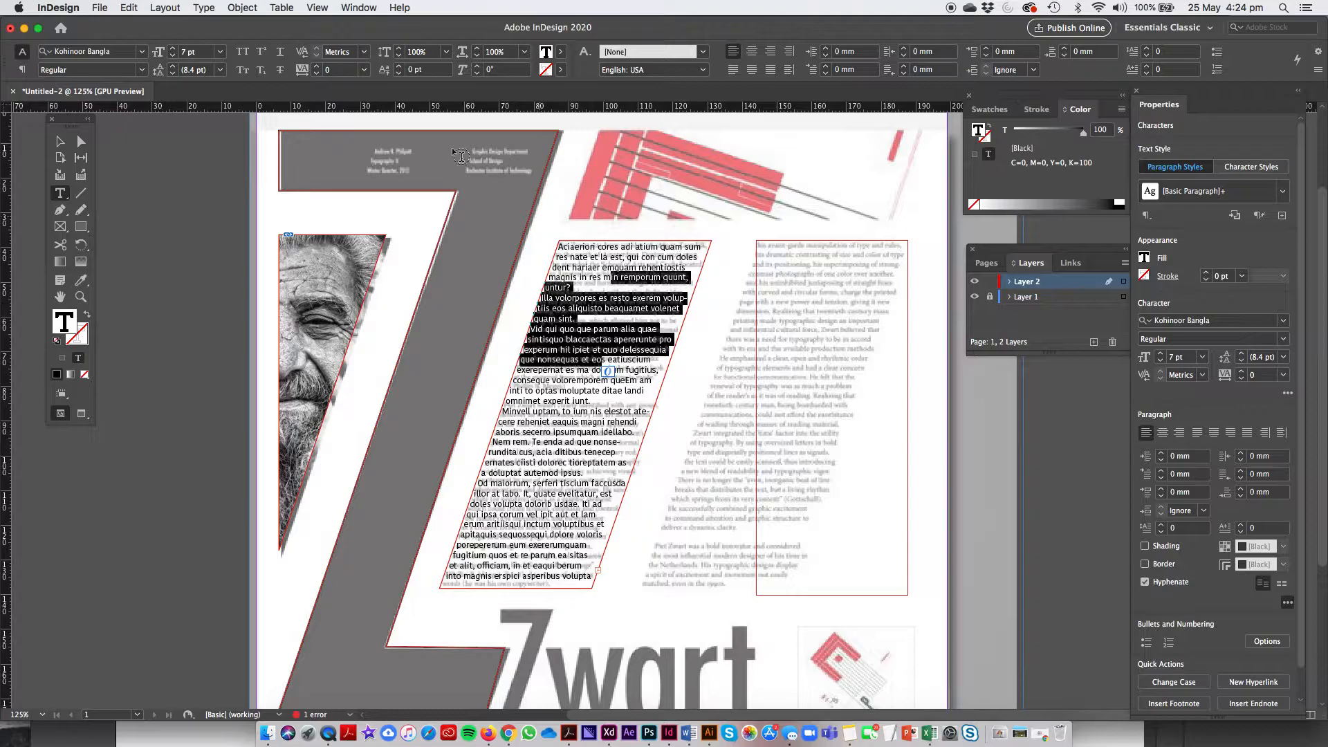
left_click(129, 7)
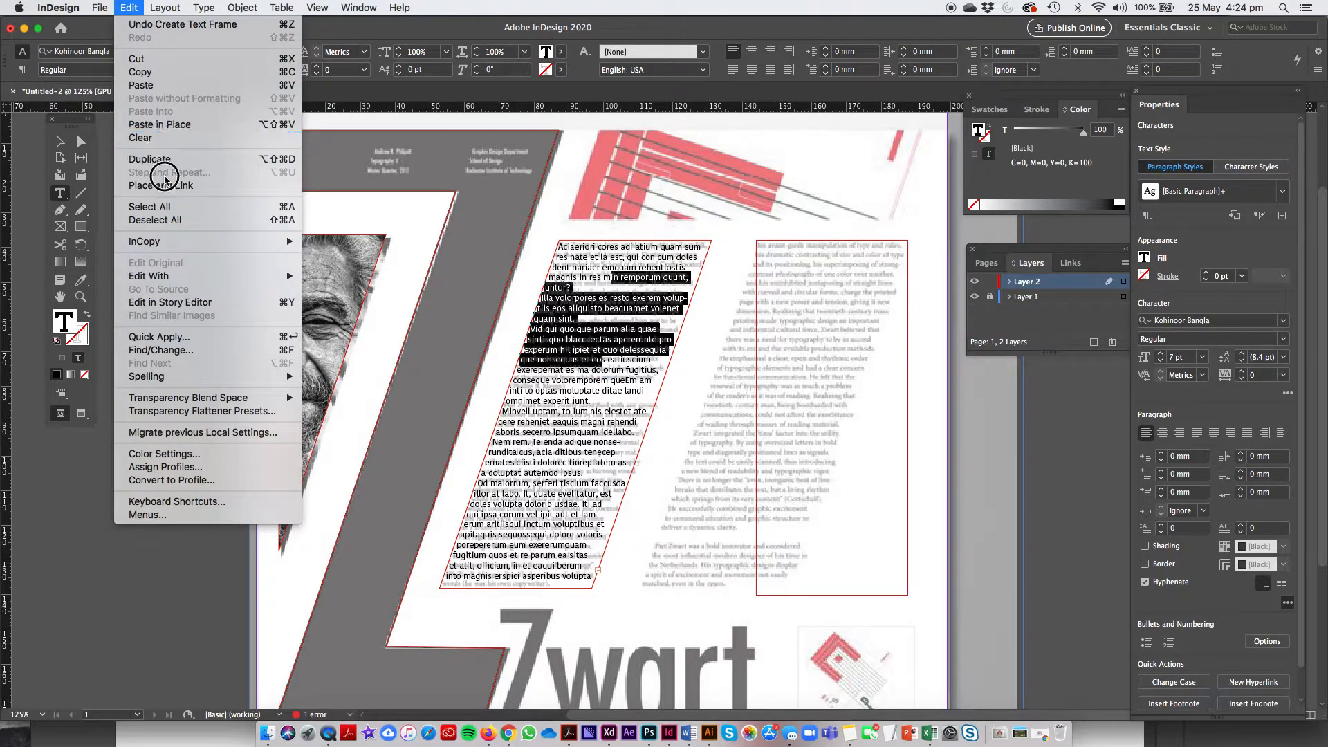
left_click(172, 206)
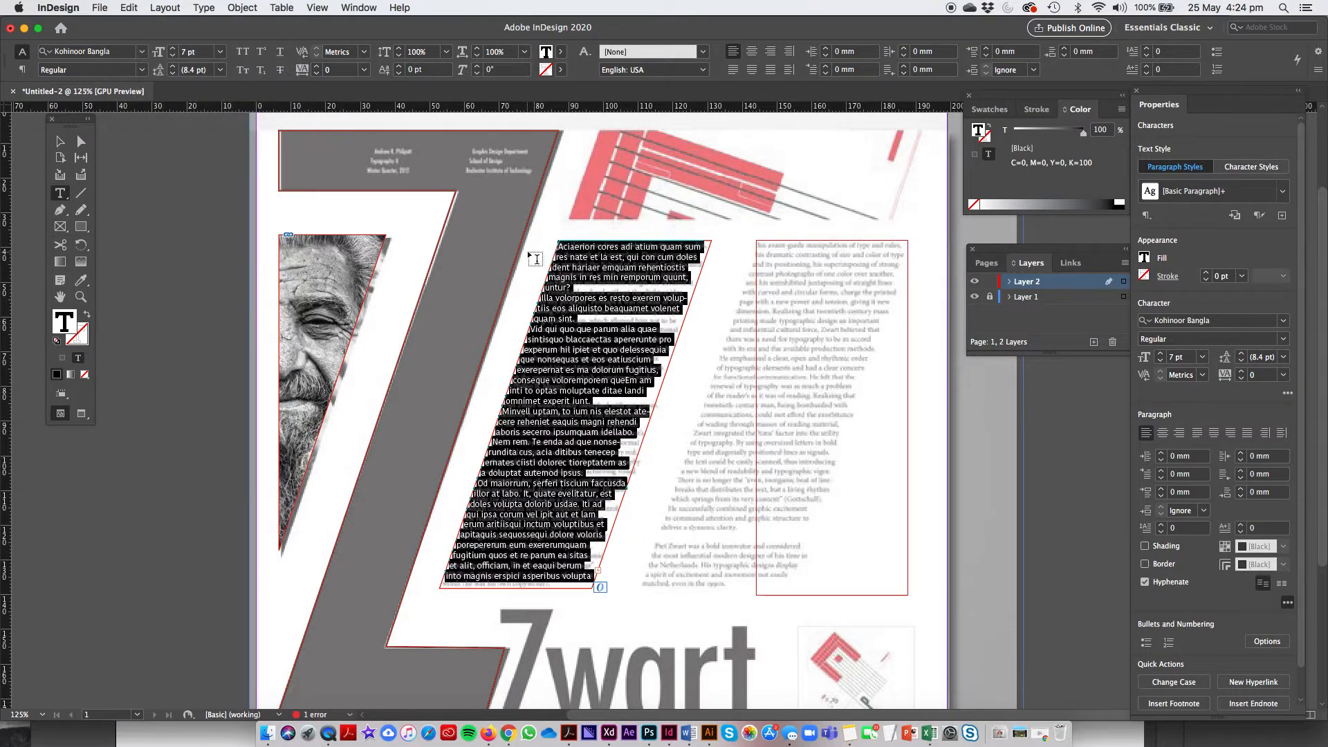
left_click(796, 240)
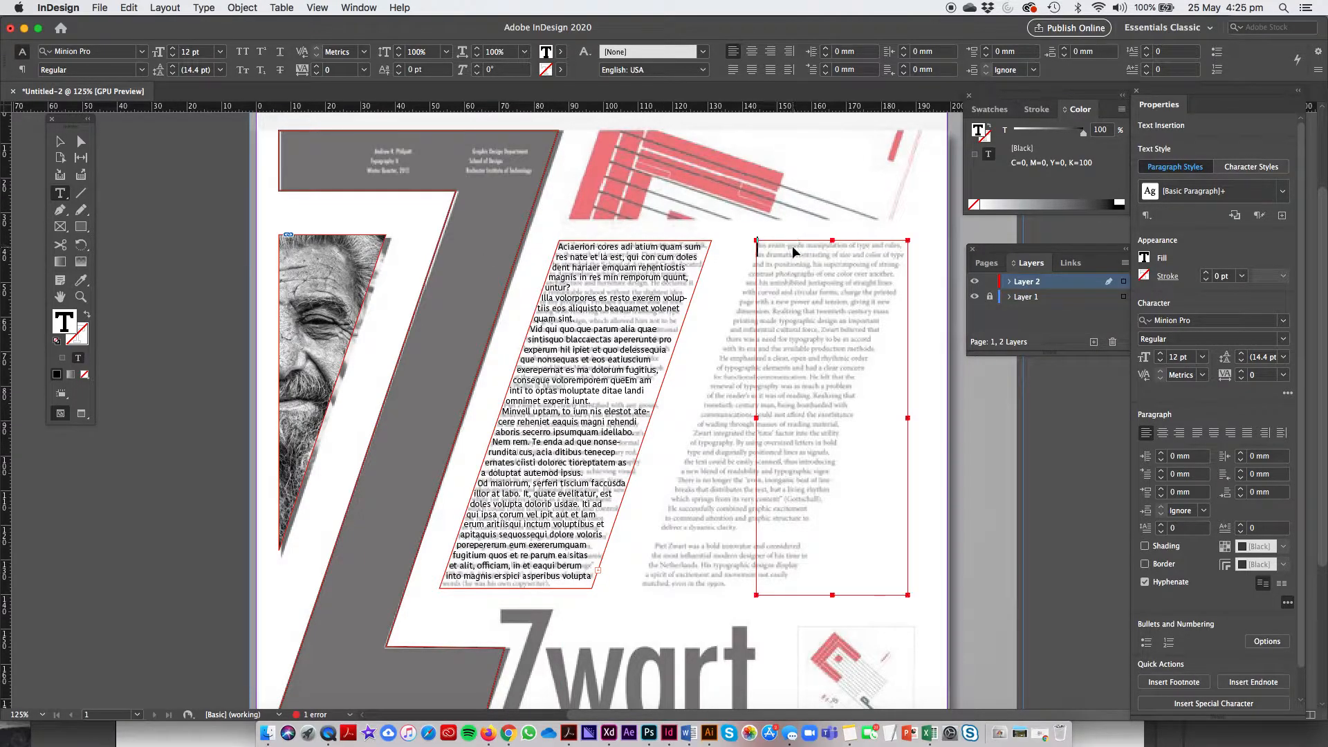
key("super+v")
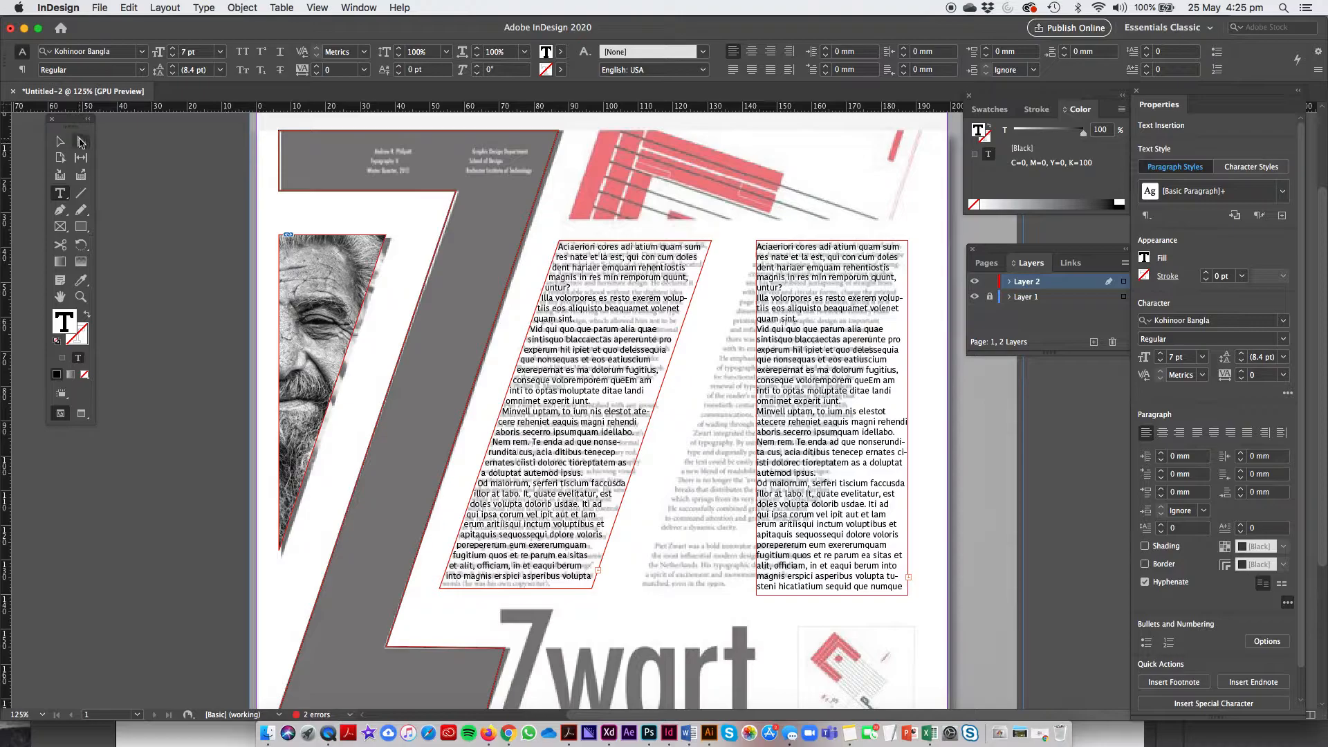
Slant the second text frame by shifting its bottom edge to match the reference column, about 75 by 100 mm overall, and deselect it.
left_click(81, 142)
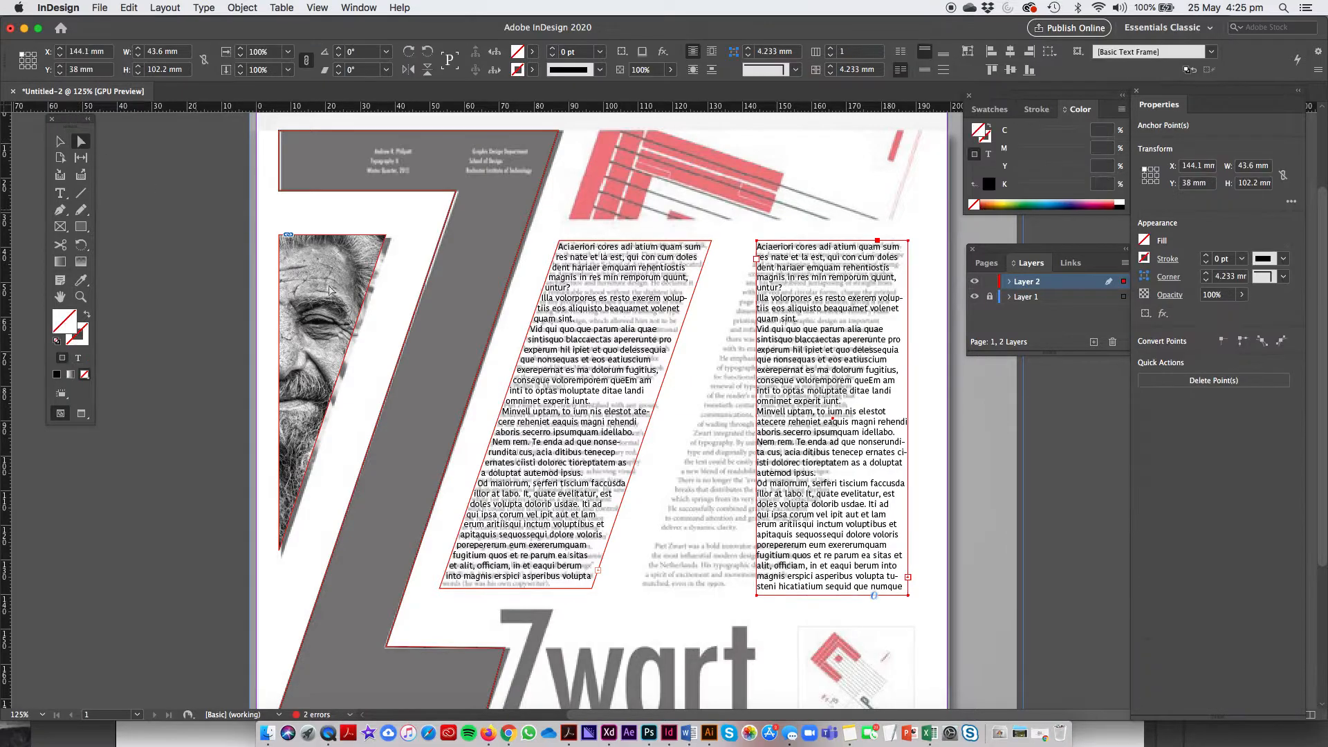
left_click_drag(791, 597, 713, 592)
key("super+z")
left_click(824, 605)
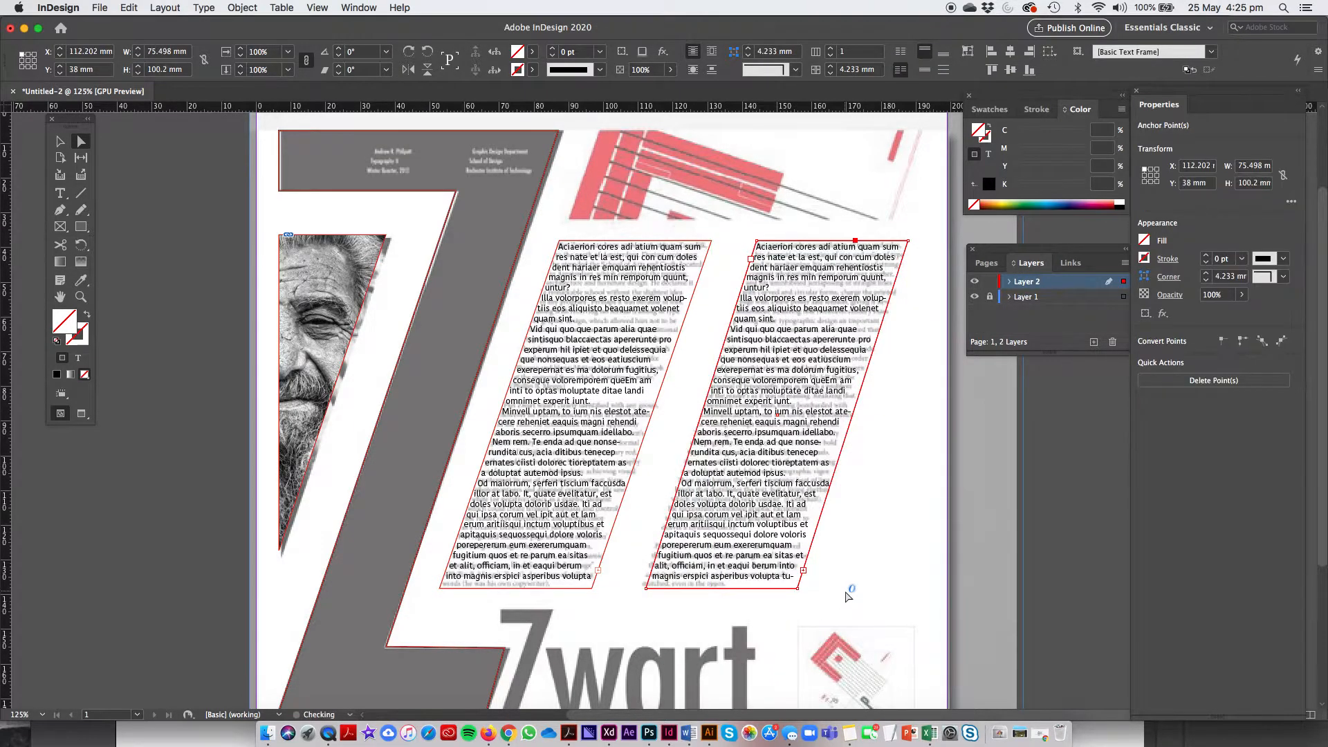
left_click(61, 142)
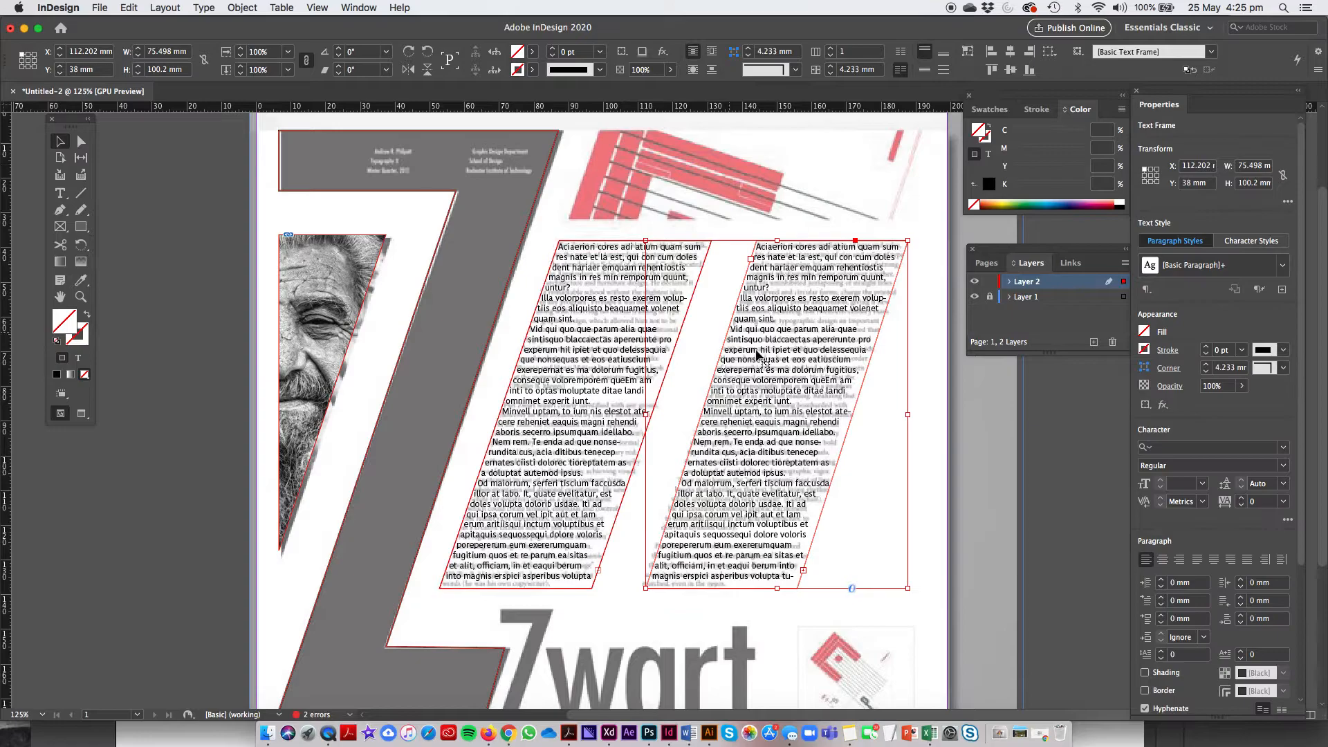
left_click(925, 380)
Place logo_1.ai over the small reference artwork beside the Zwart title, about 23 by 31 mm, at about X 158 mm, Y 151 mm.
scroll(629, 475, "down", 6)
scroll(628, 475, "right", 5)
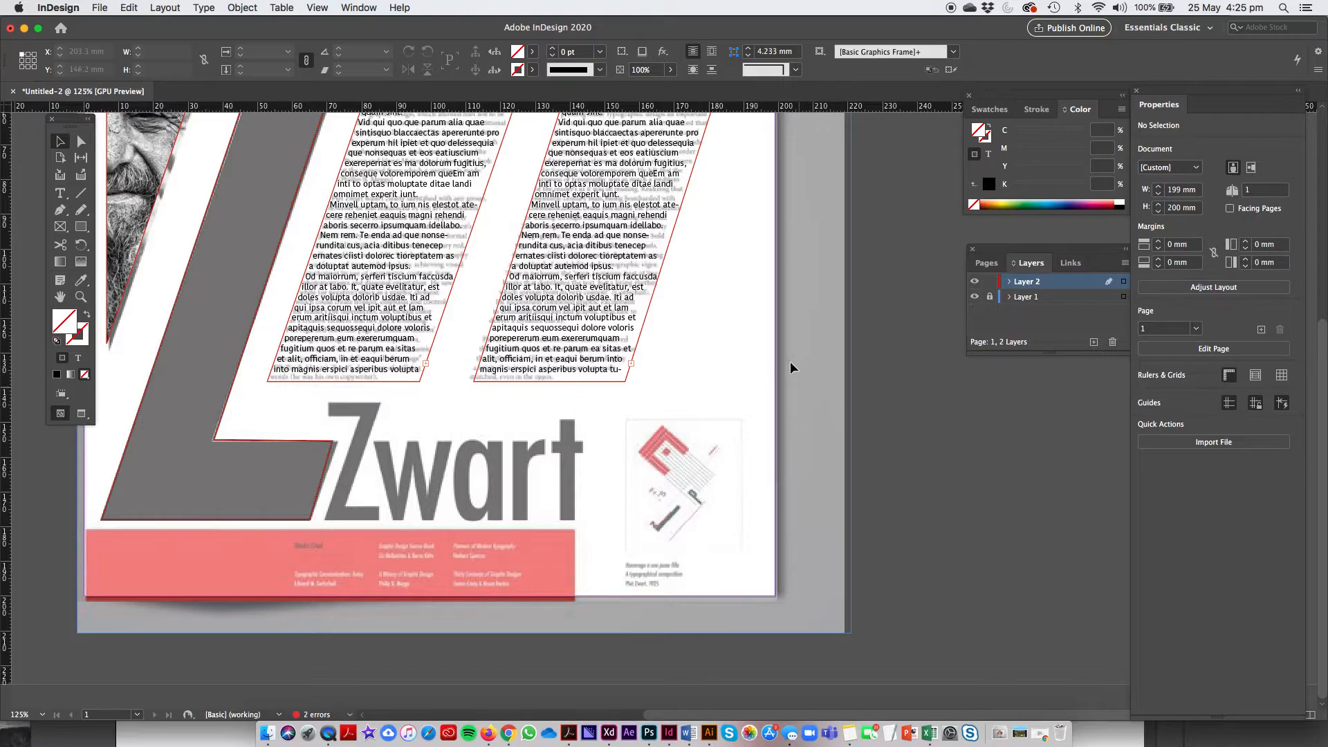
left_click(100, 8)
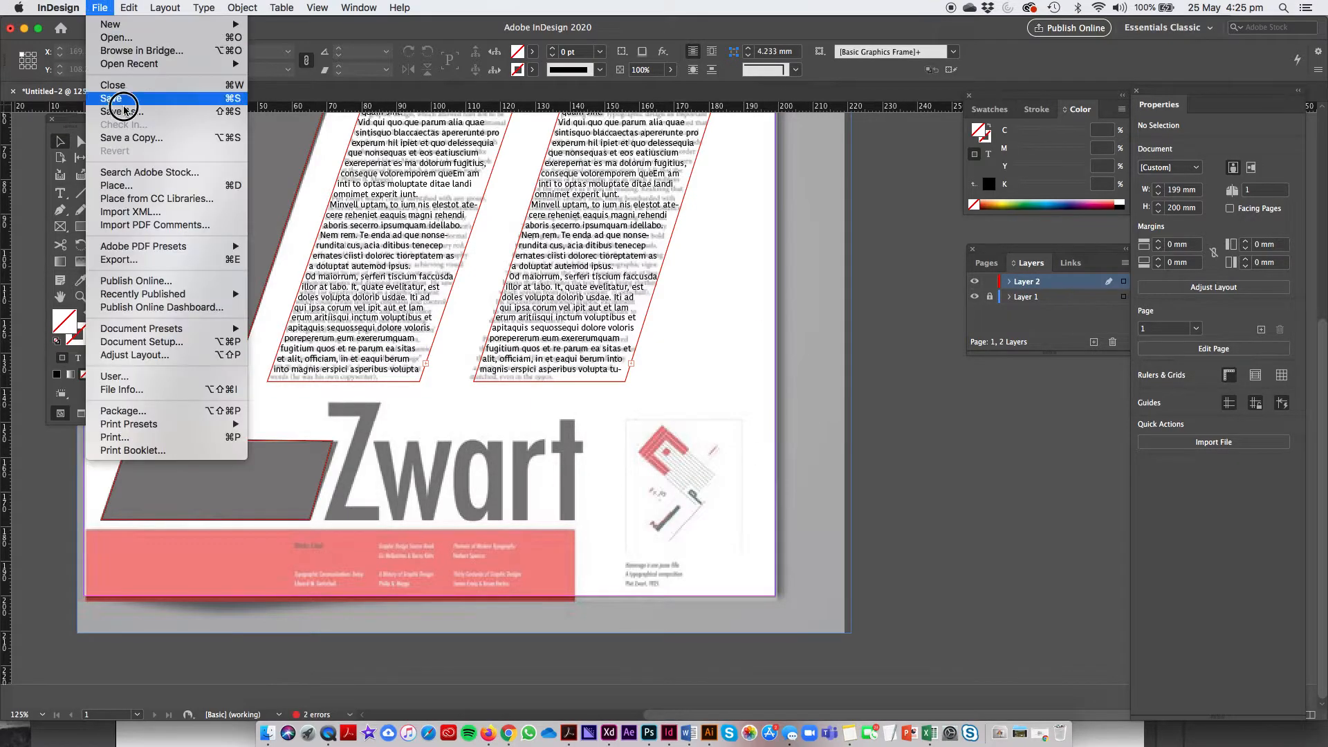
left_click(131, 188)
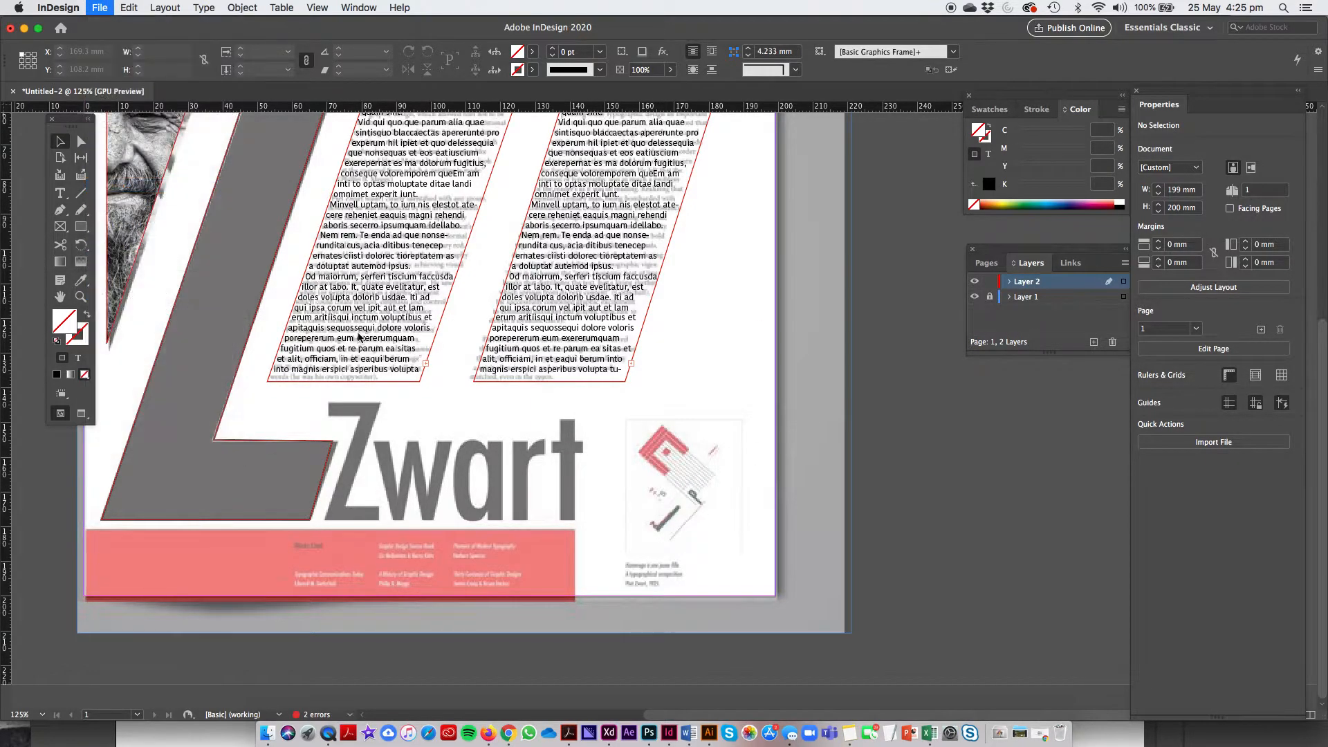
left_click(375, 121)
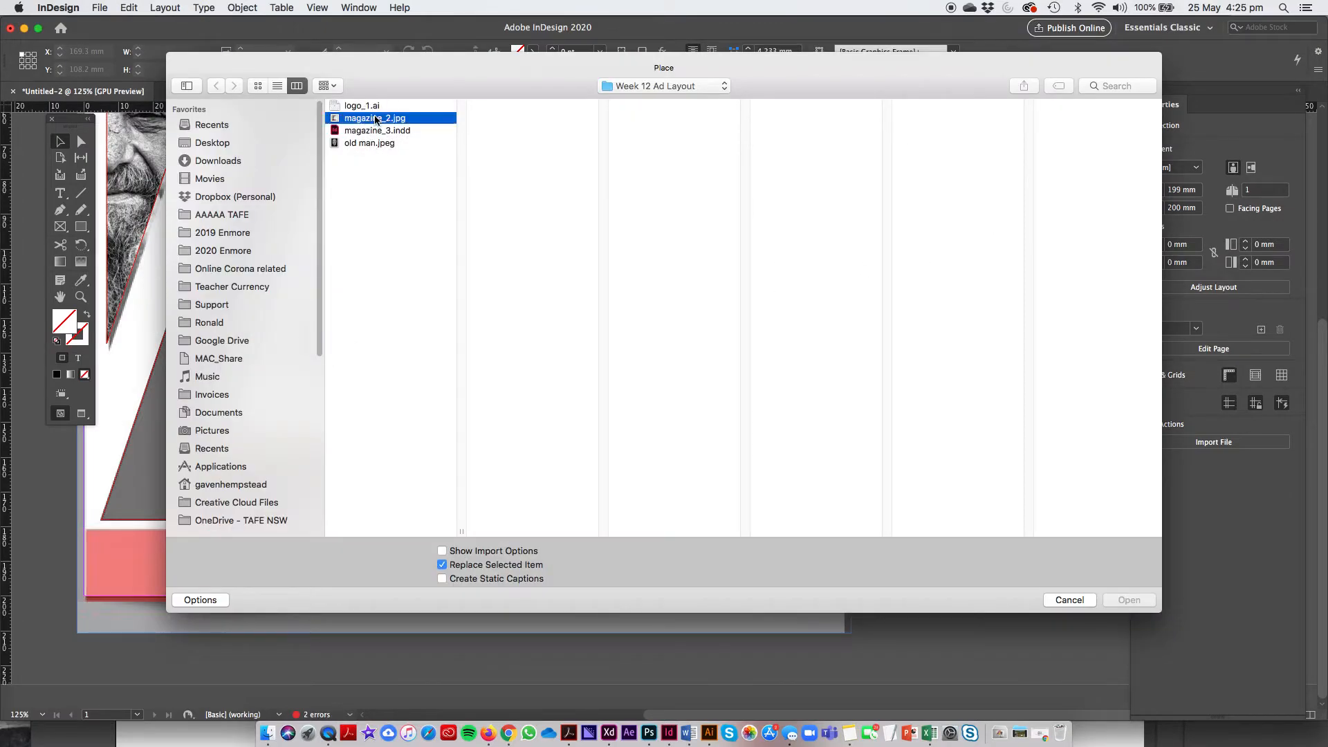
left_click(347, 106)
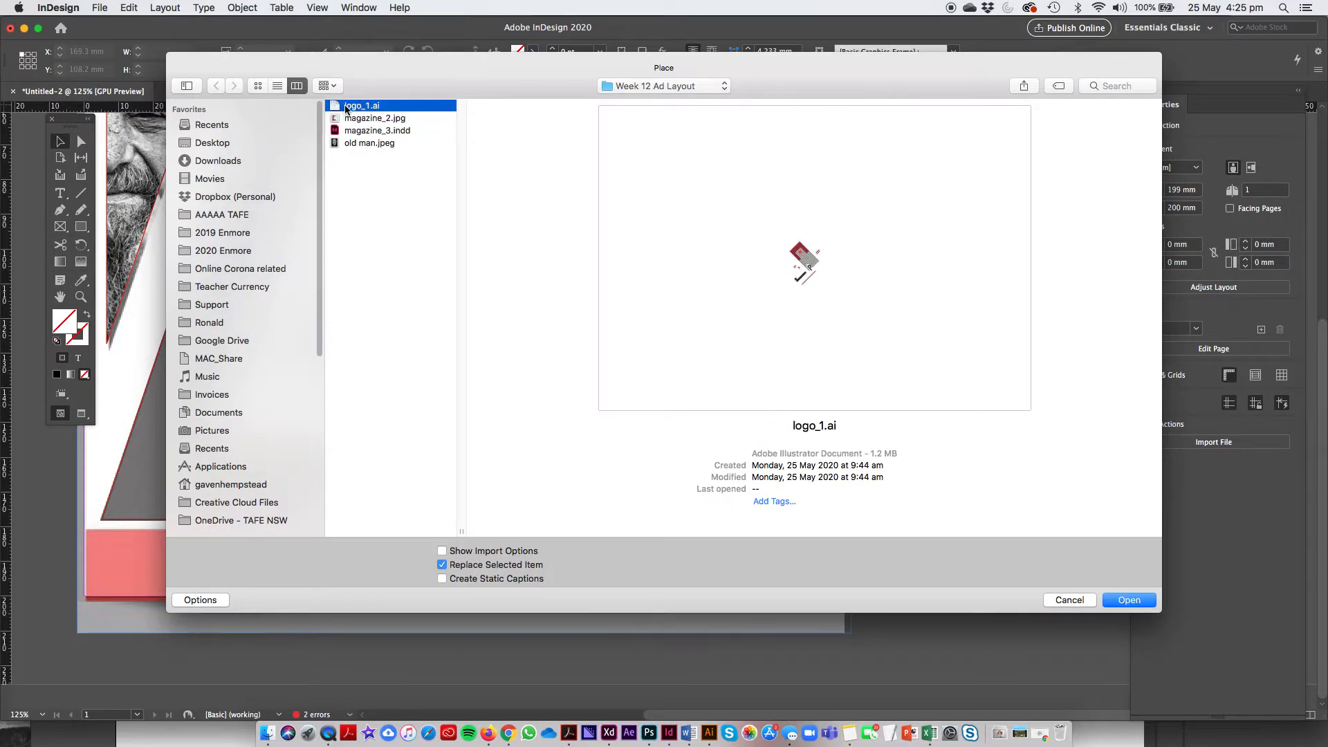
left_click(1127, 600)
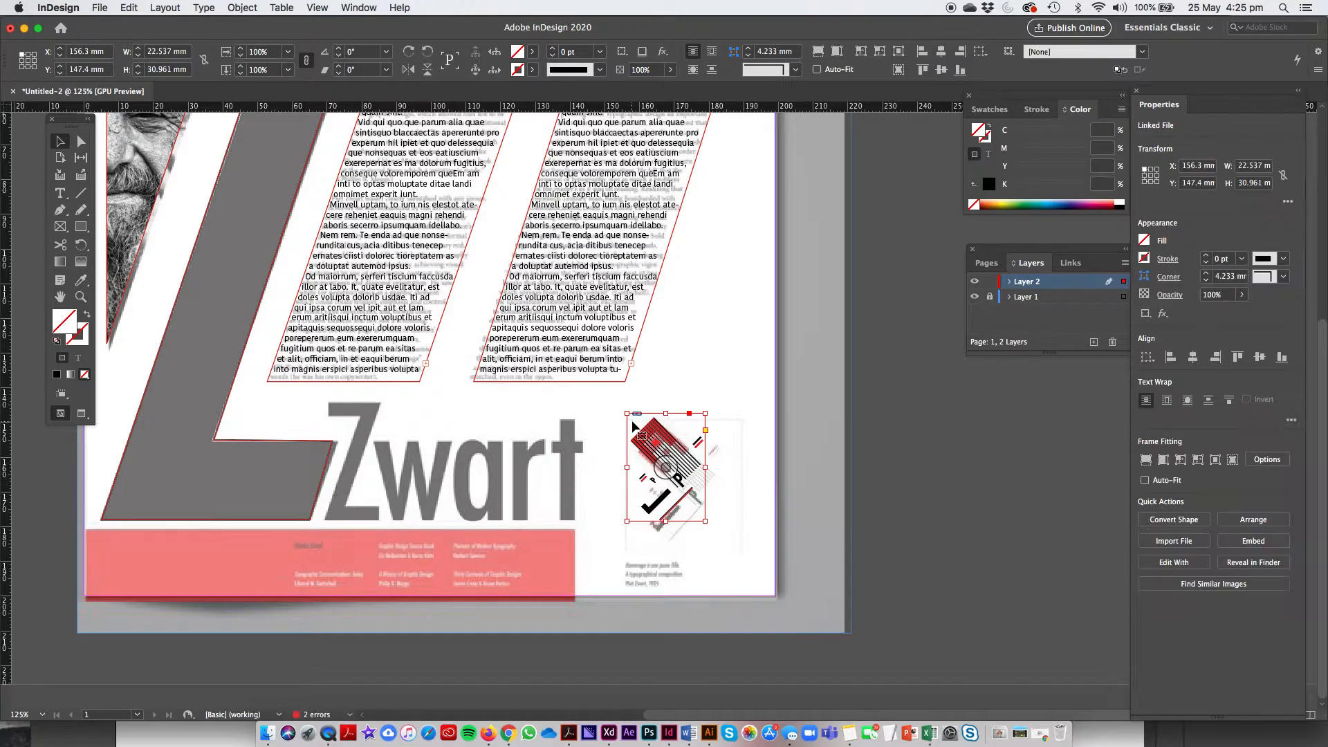
left_click_drag(660, 434, 673, 451)
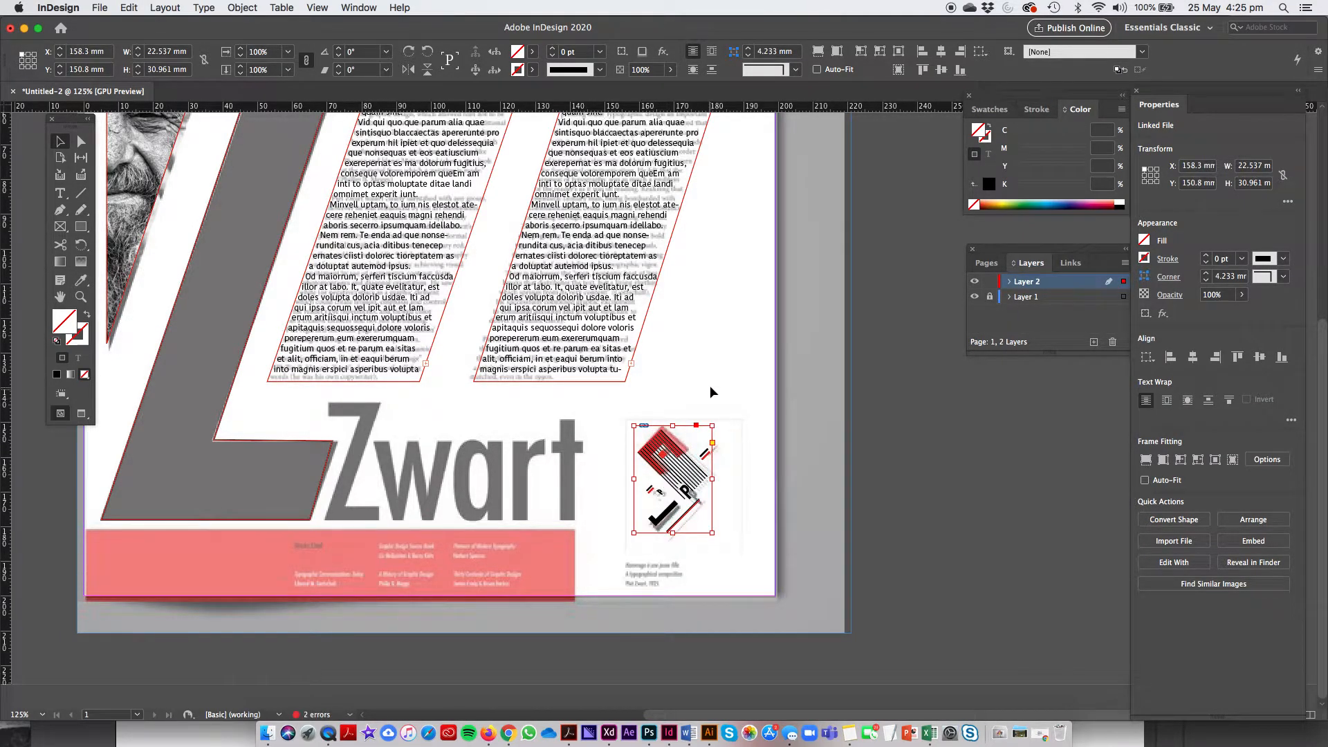
left_click(646, 614)
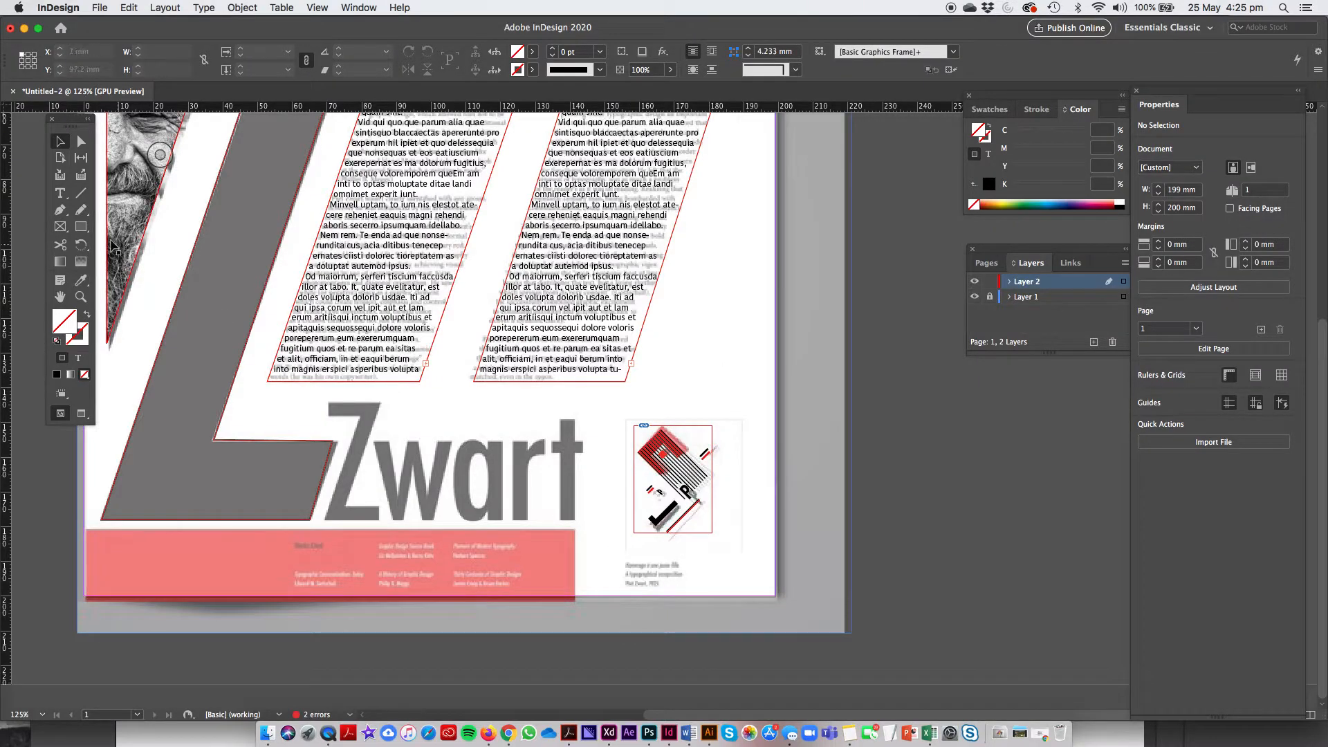
Draw a caption text frame about 23 by 9 mm below the logo and paste a short passage copied from the second column into it.
key("t")
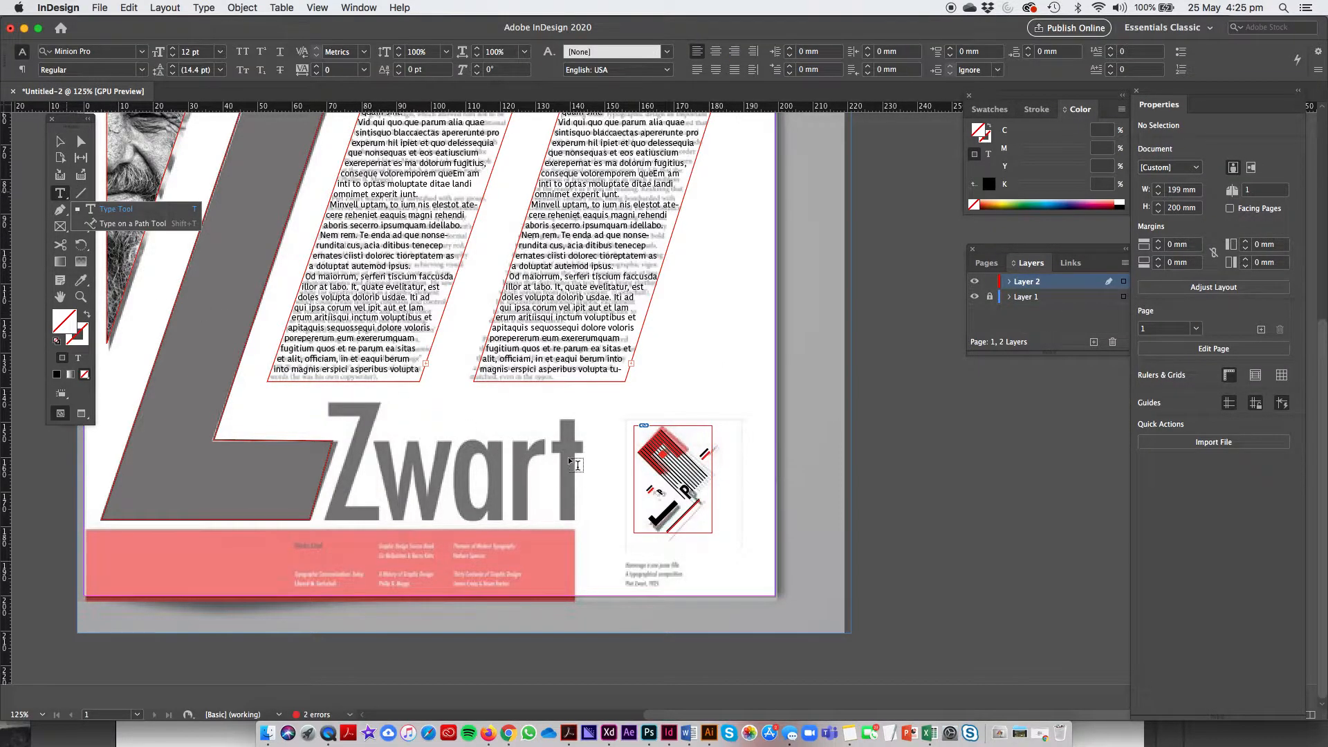
left_click_drag(634, 568, 711, 603)
left_click_drag(537, 317, 556, 339)
key("cmd+c")
left_click(643, 574)
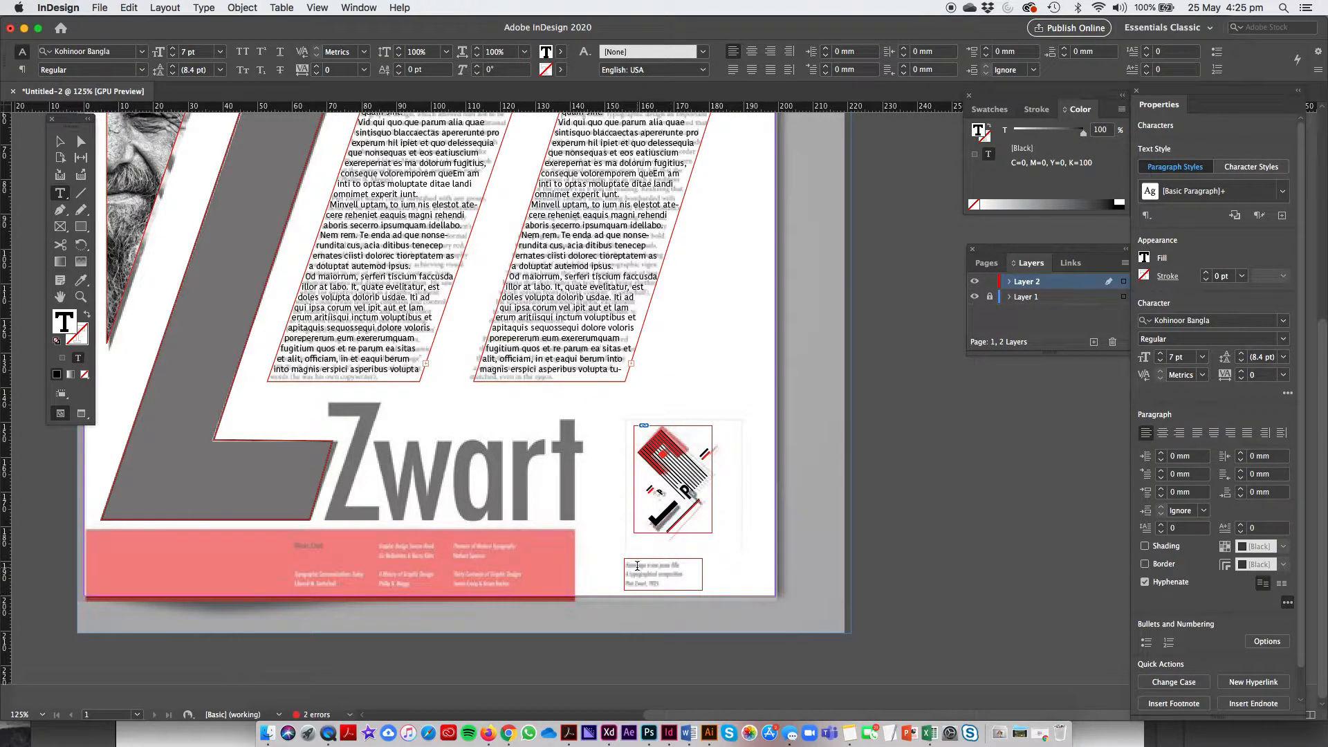
key("cmd+v")
Set the font size of all the caption text below the logo to 5 pt.
left_click(688, 585)
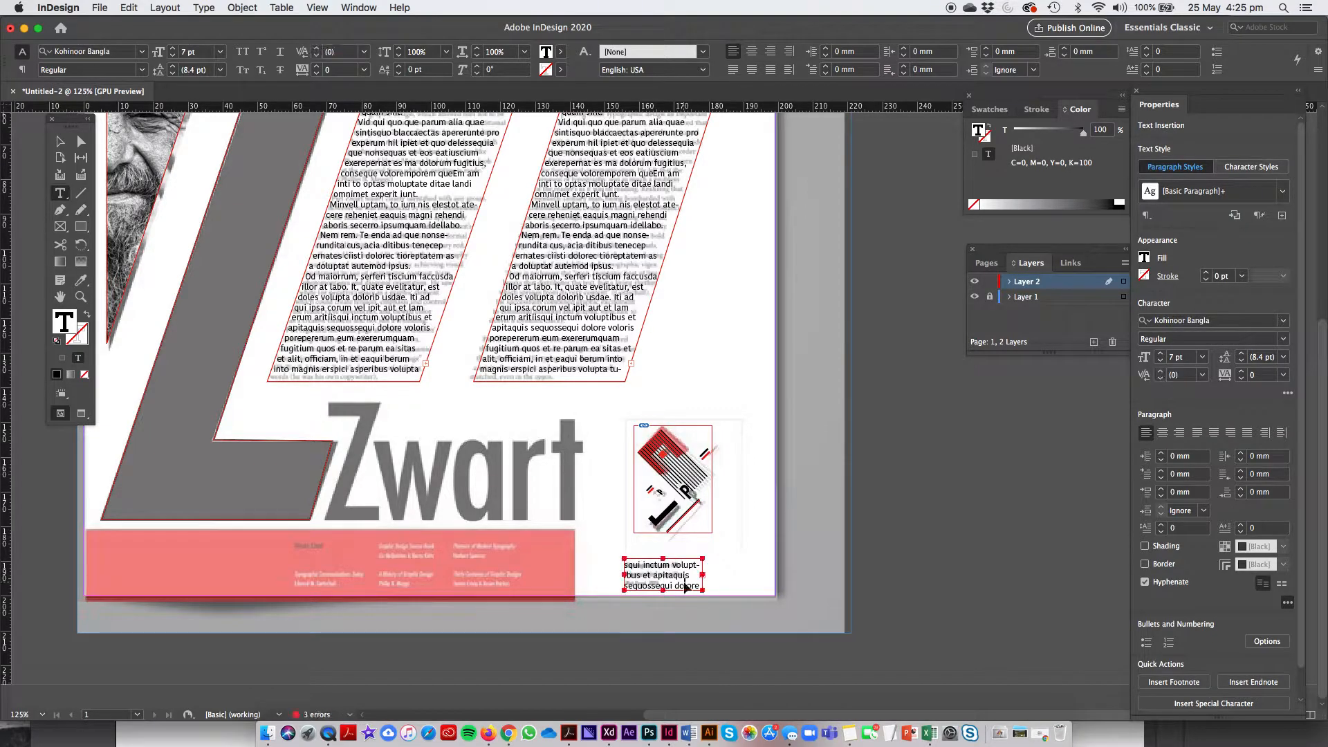
key("super+a")
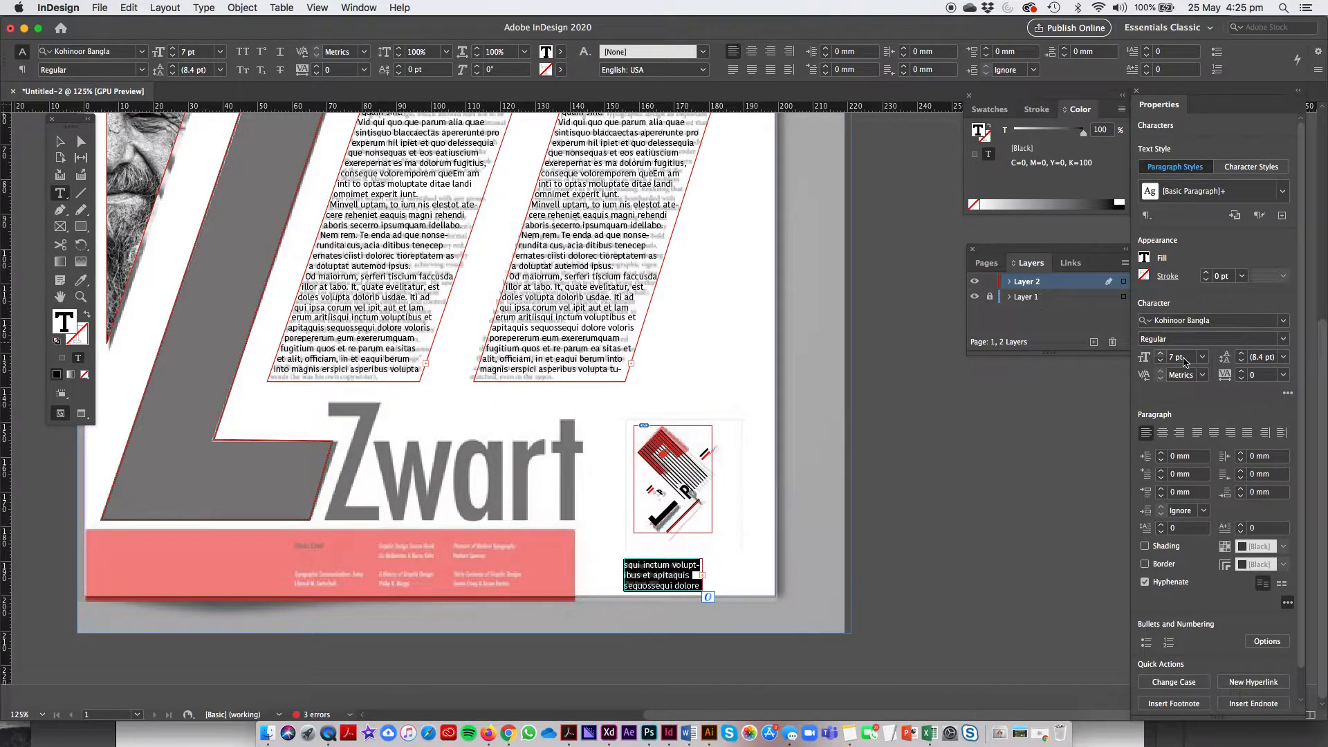
left_click(1161, 361)
left_click(1162, 361)
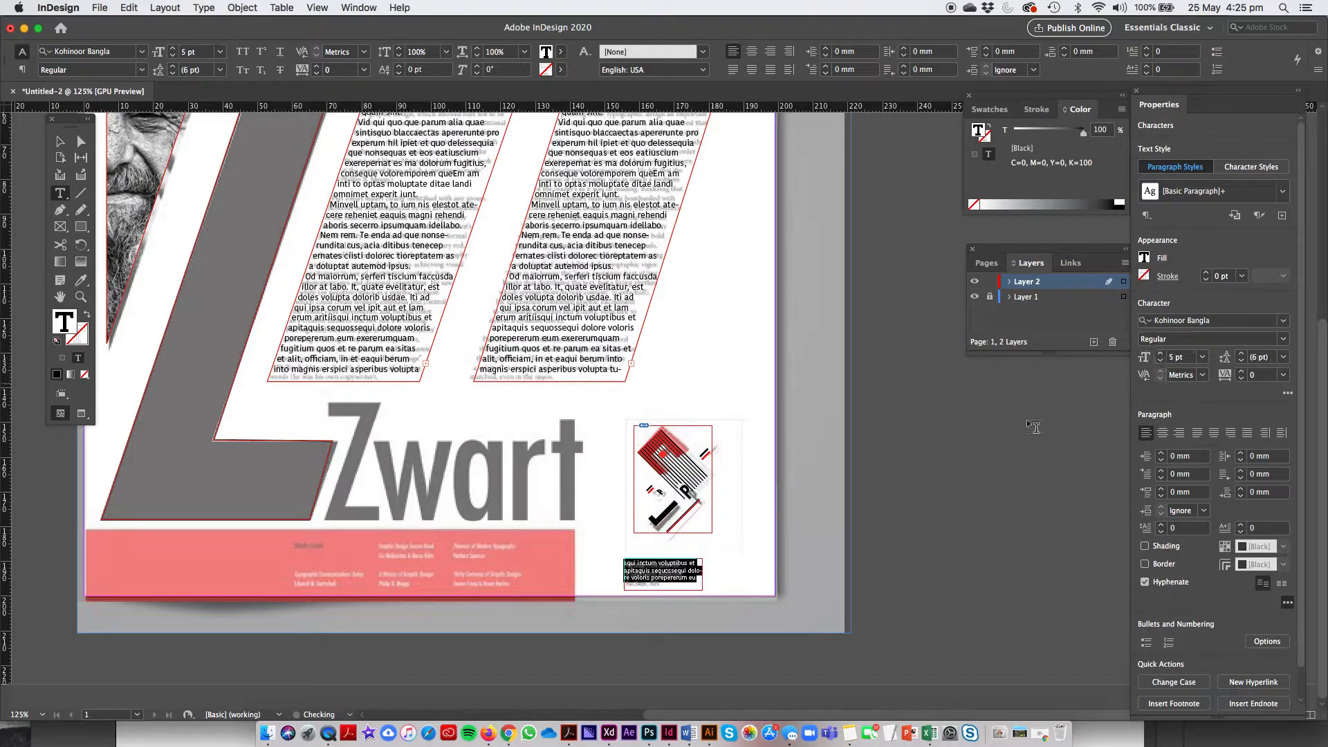
left_click(655, 567)
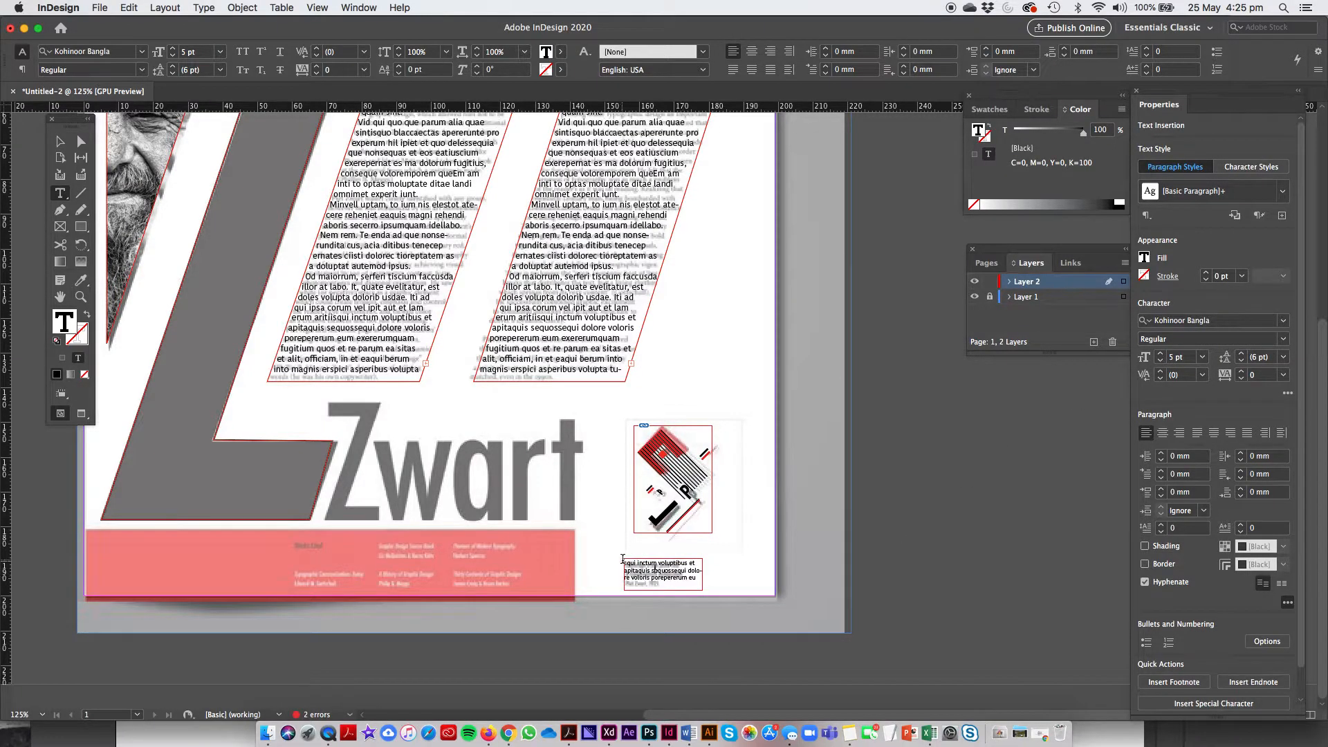
Copy the caption frame below the logo onto the red band's rightmost reference text, about 23 by 14 mm, at about X 106 mm, Y 184 mm.
left_click(60, 141)
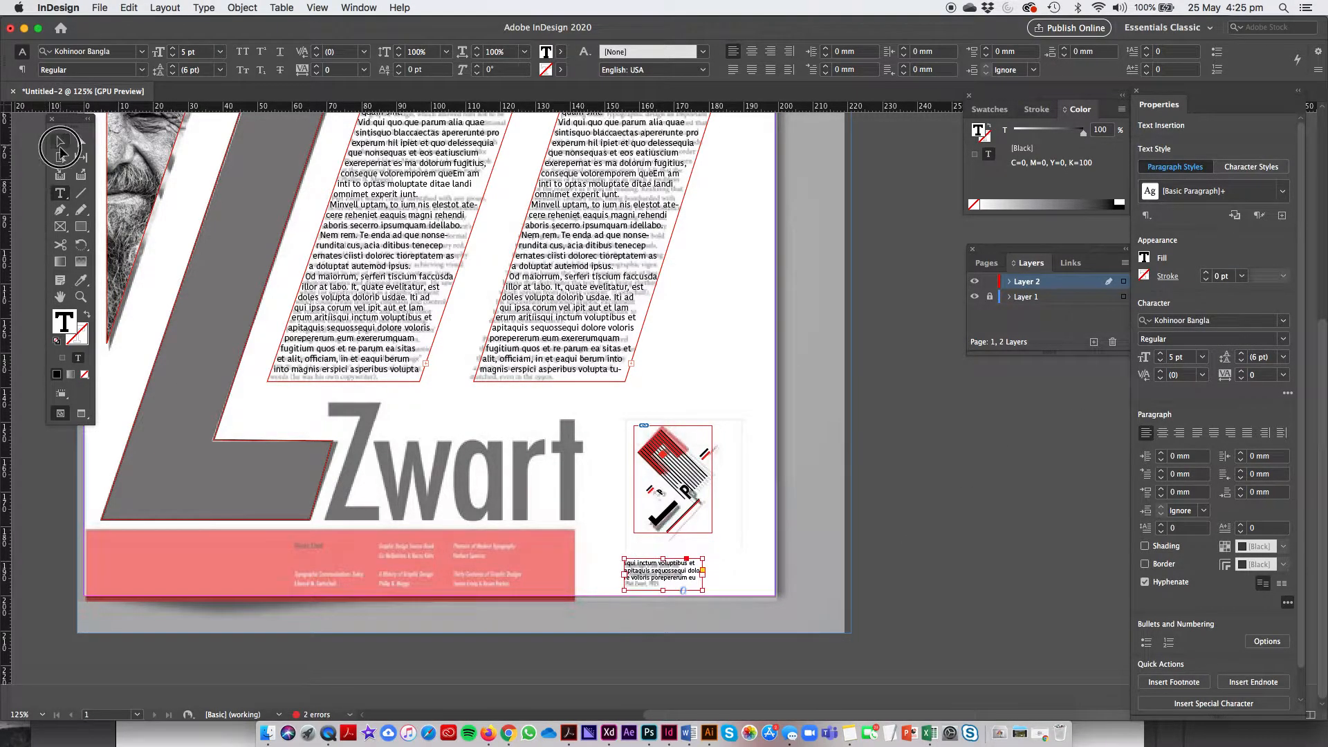
left_click(127, 9)
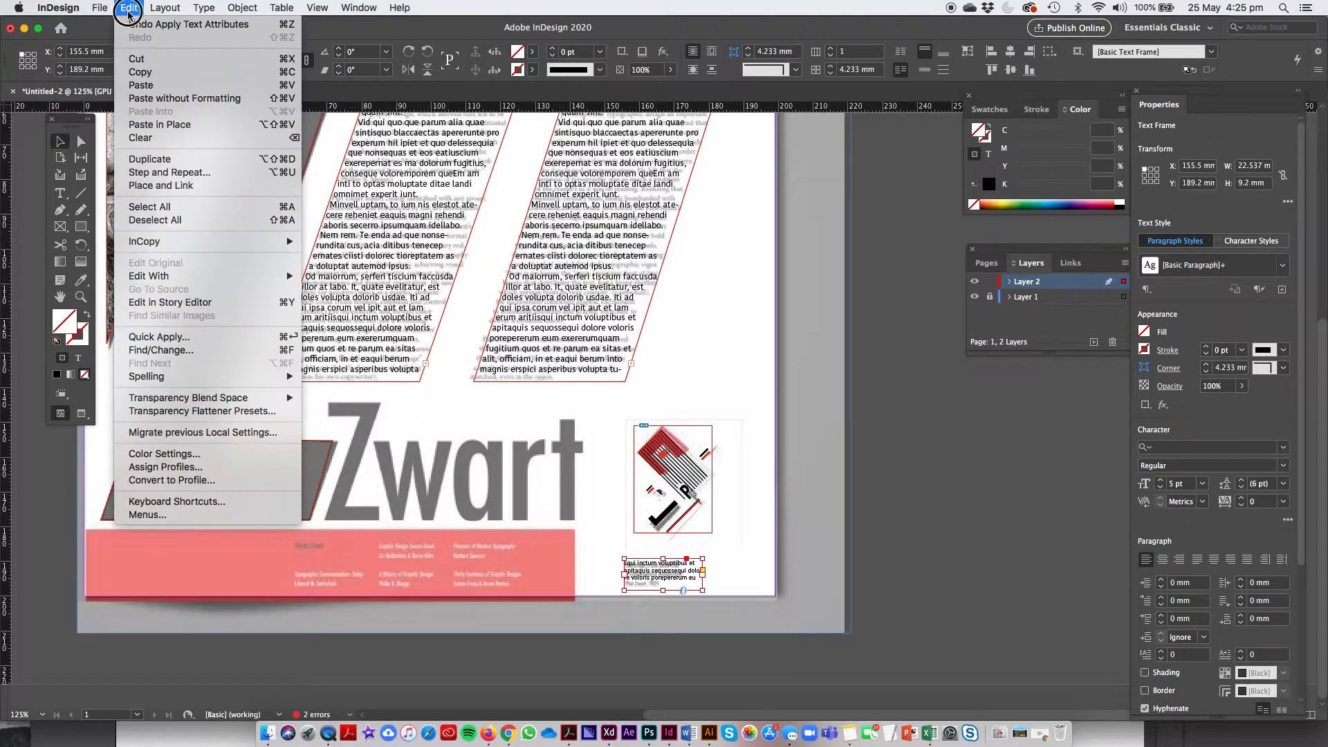
left_click(142, 72)
left_click(135, 9)
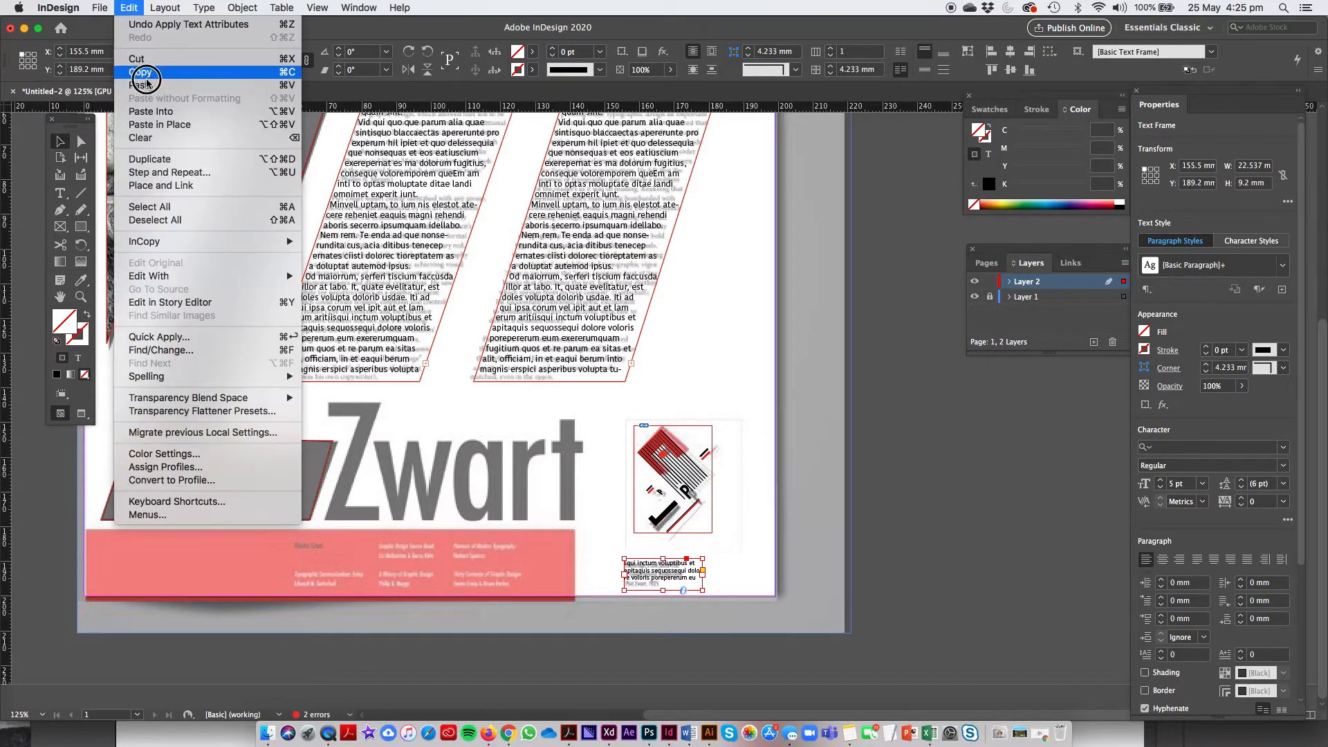
left_click(141, 86)
left_click_drag(681, 394, 529, 585)
Set the fill colour of all the copied caption text on the red band to [Paper].
triple_click(501, 558)
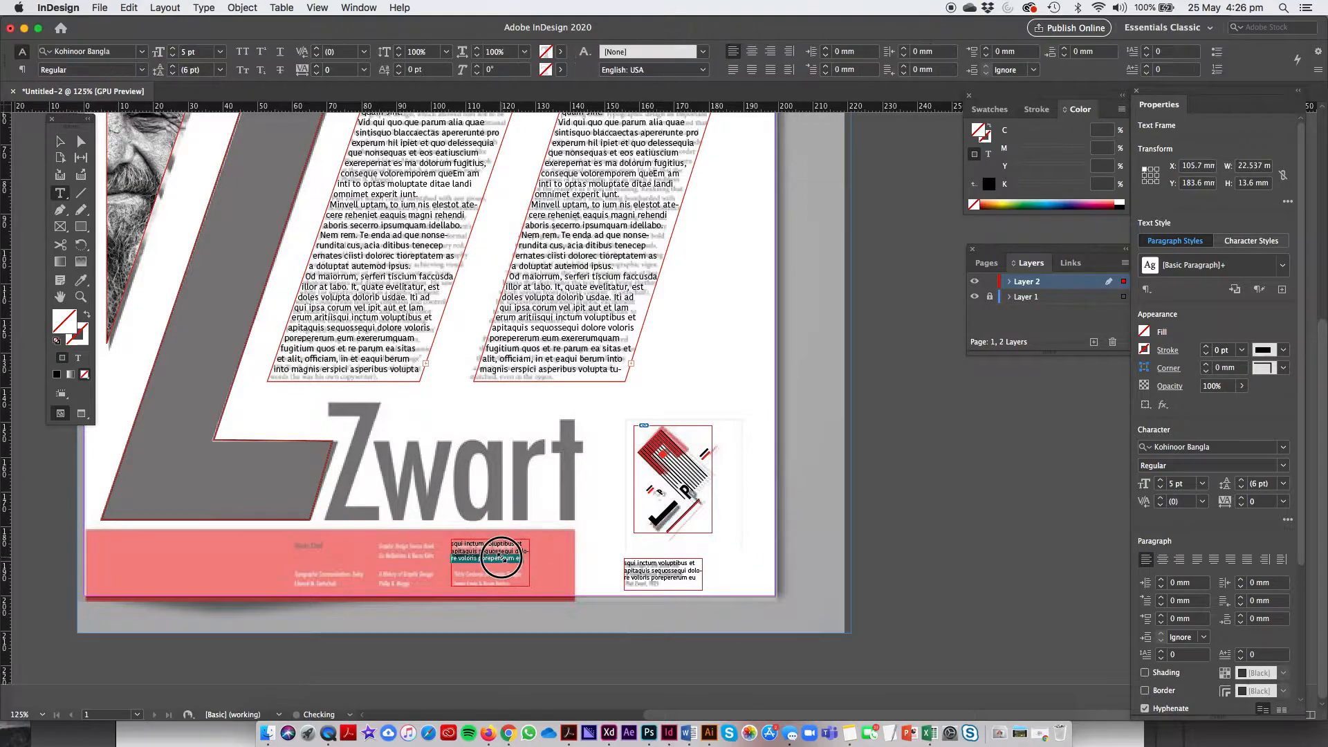
left_click(502, 557)
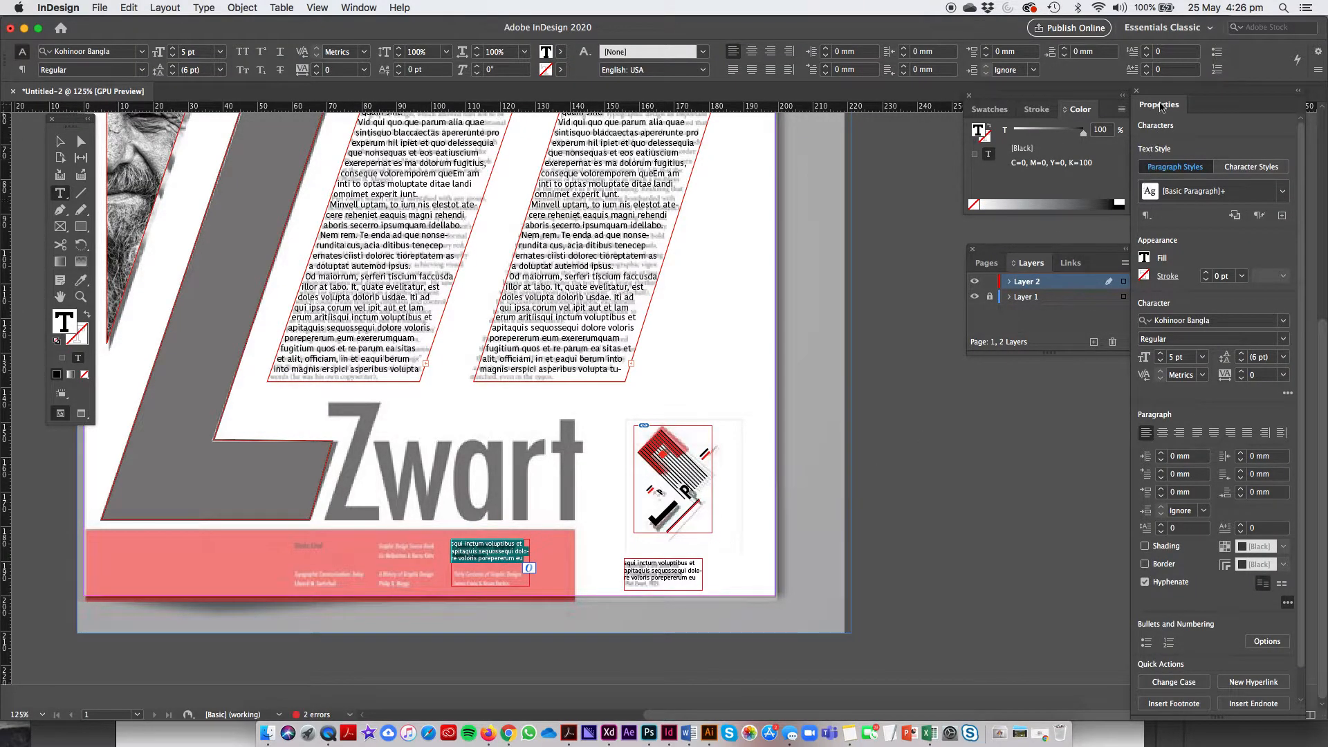
left_click(1145, 258)
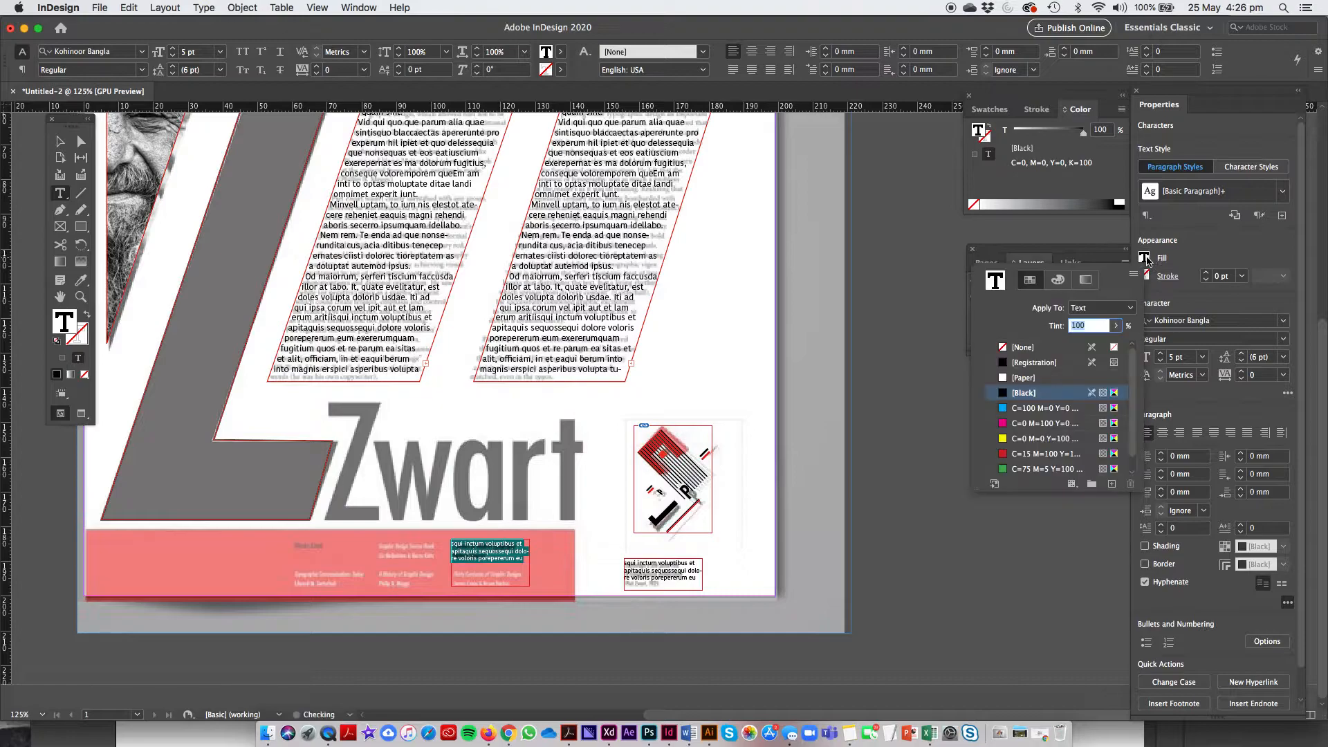
left_click(1023, 377)
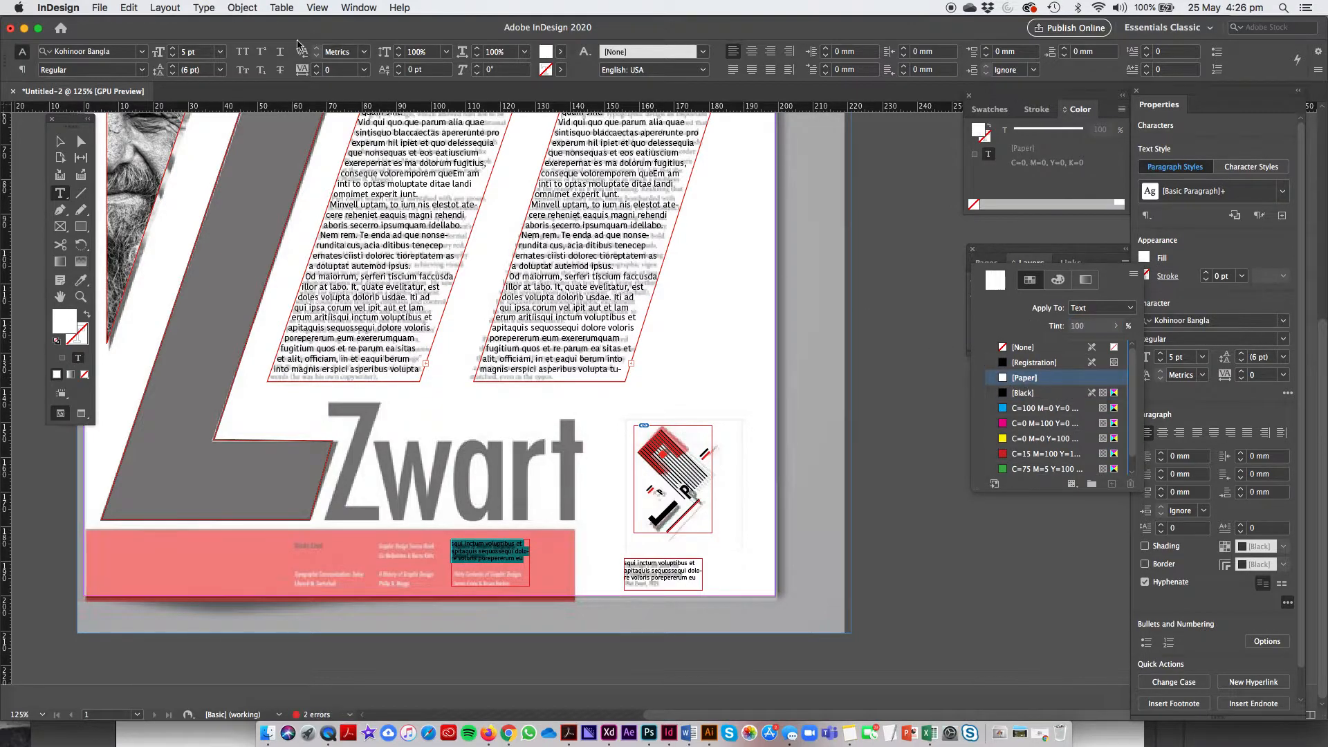
left_click(560, 53)
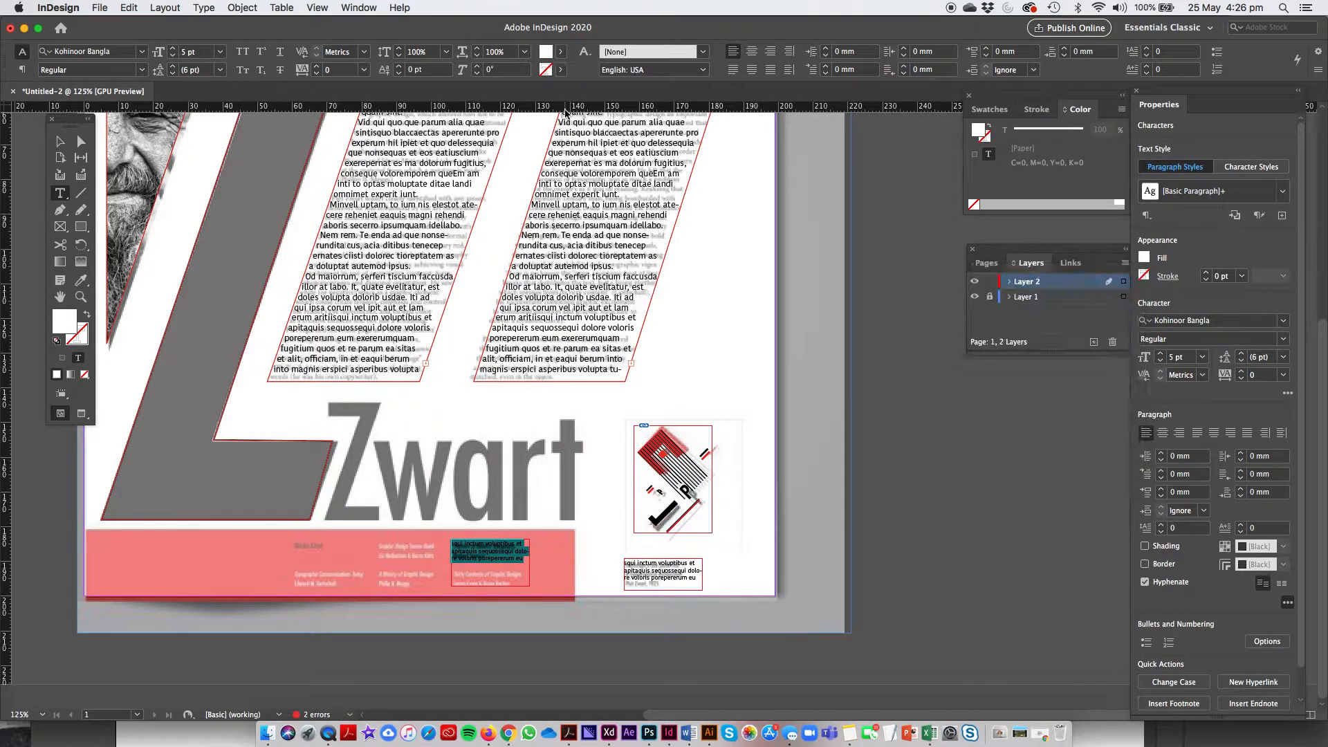
left_click(566, 59)
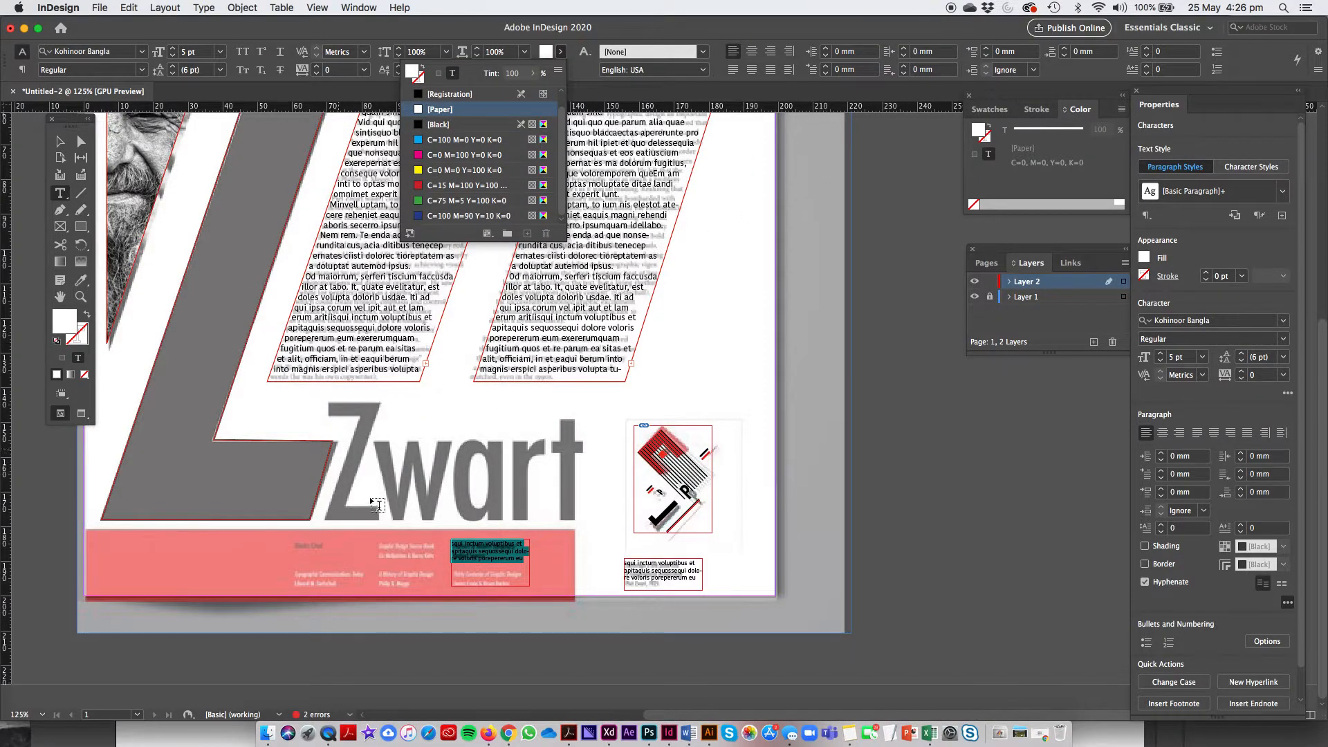
left_click(500, 574)
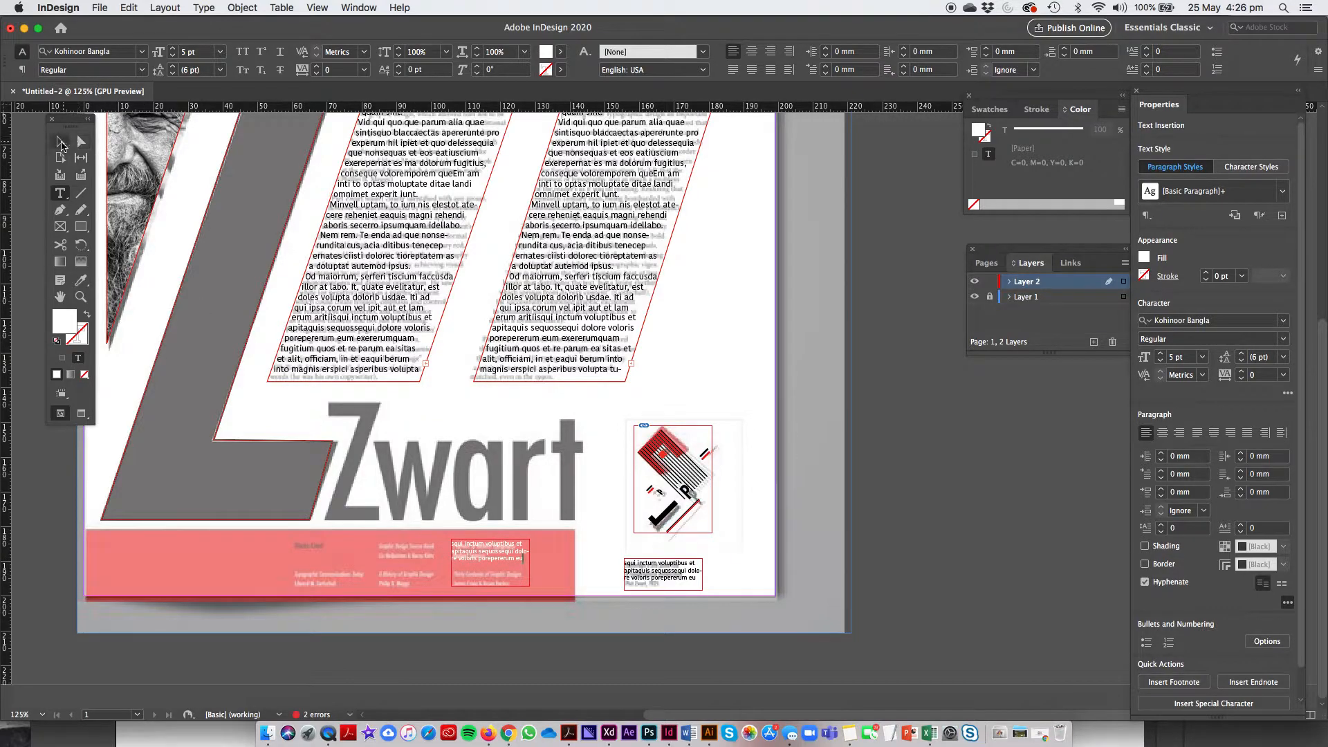
Draw a text frame about 84 by 41 mm over the reference title and enter "Zwart".
left_click_drag(322, 390, 613, 532)
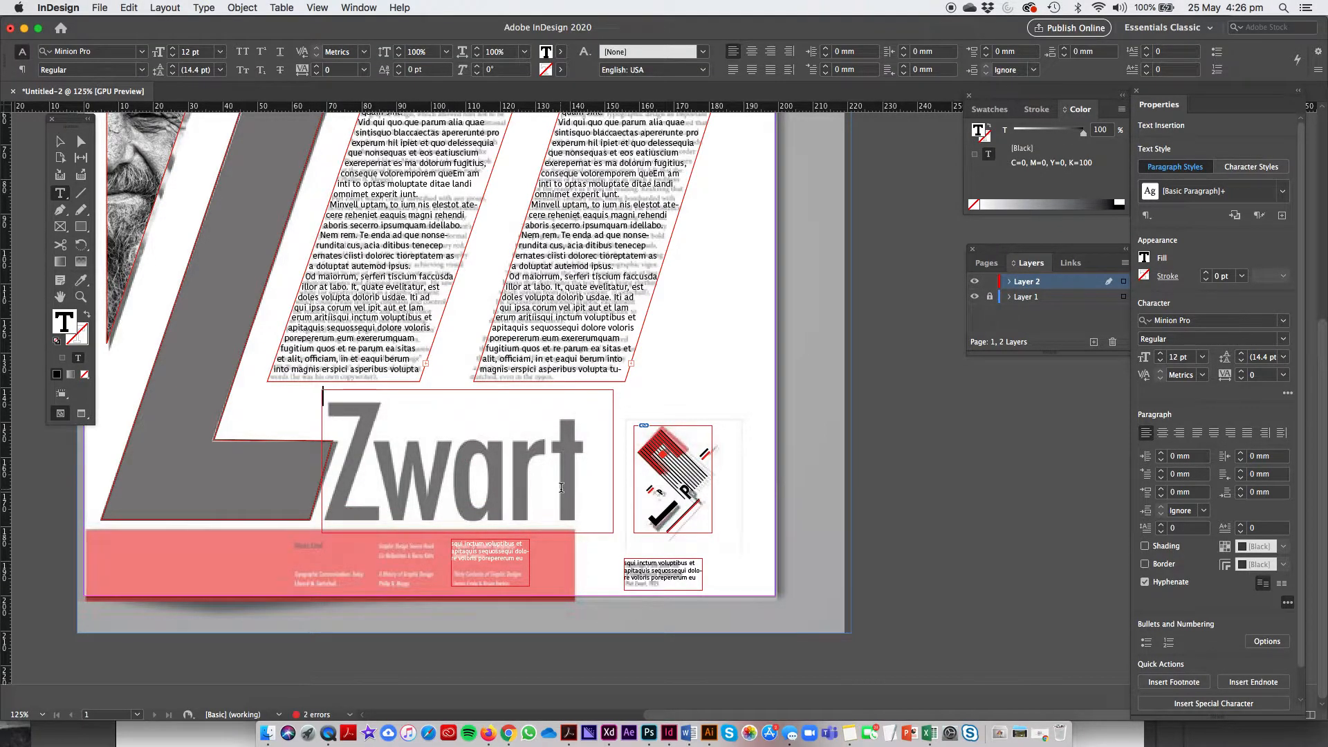
type("Zwart")
Set the Zwart text to 130 pt and enlarge its frame to about 110 by 64 mm.
double_click(339, 396)
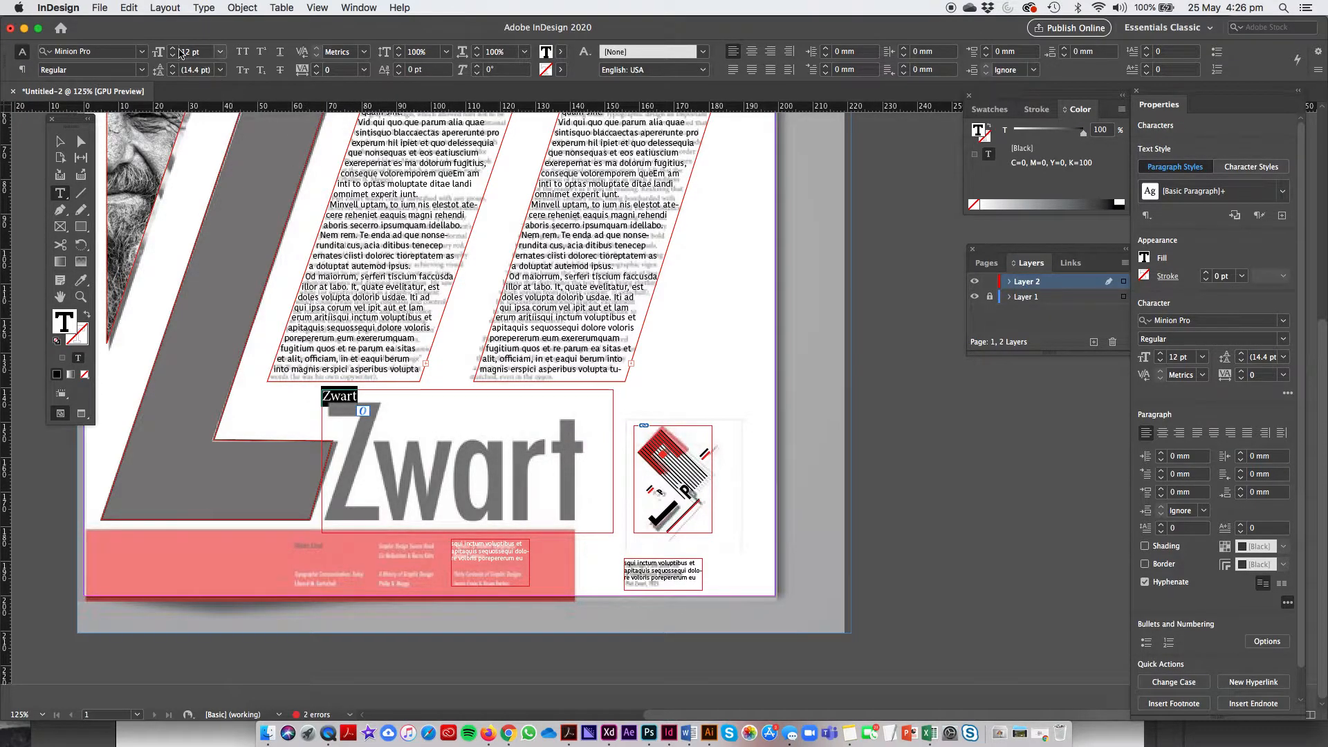
left_click(173, 50)
left_click(173, 49)
left_click(173, 50)
left_click(173, 50)
left_click(172, 49)
left_click(173, 50)
left_click(172, 50)
left_click(173, 50)
left_click(173, 49)
left_click(173, 50)
left_click(173, 49)
left_click(173, 50)
left_click(173, 50)
left_click(173, 50)
left_click(61, 148)
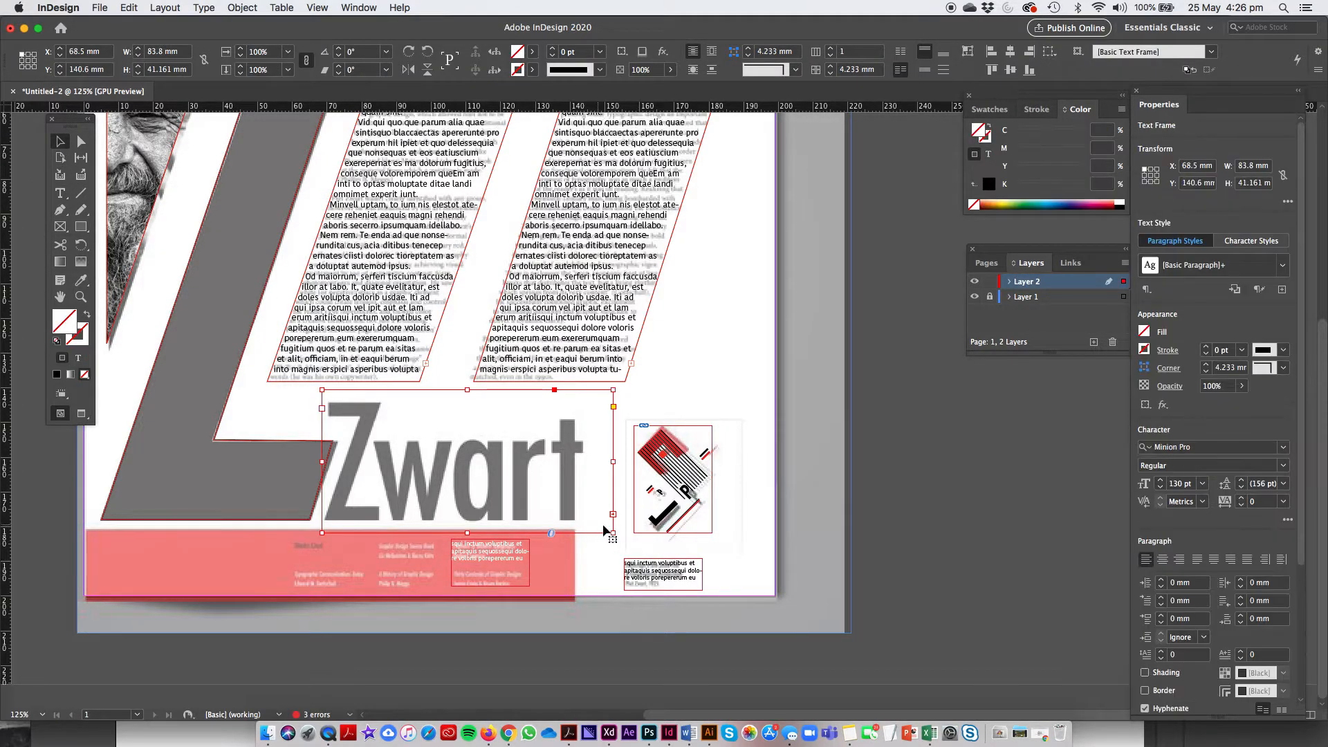
left_click_drag(613, 533, 704, 613)
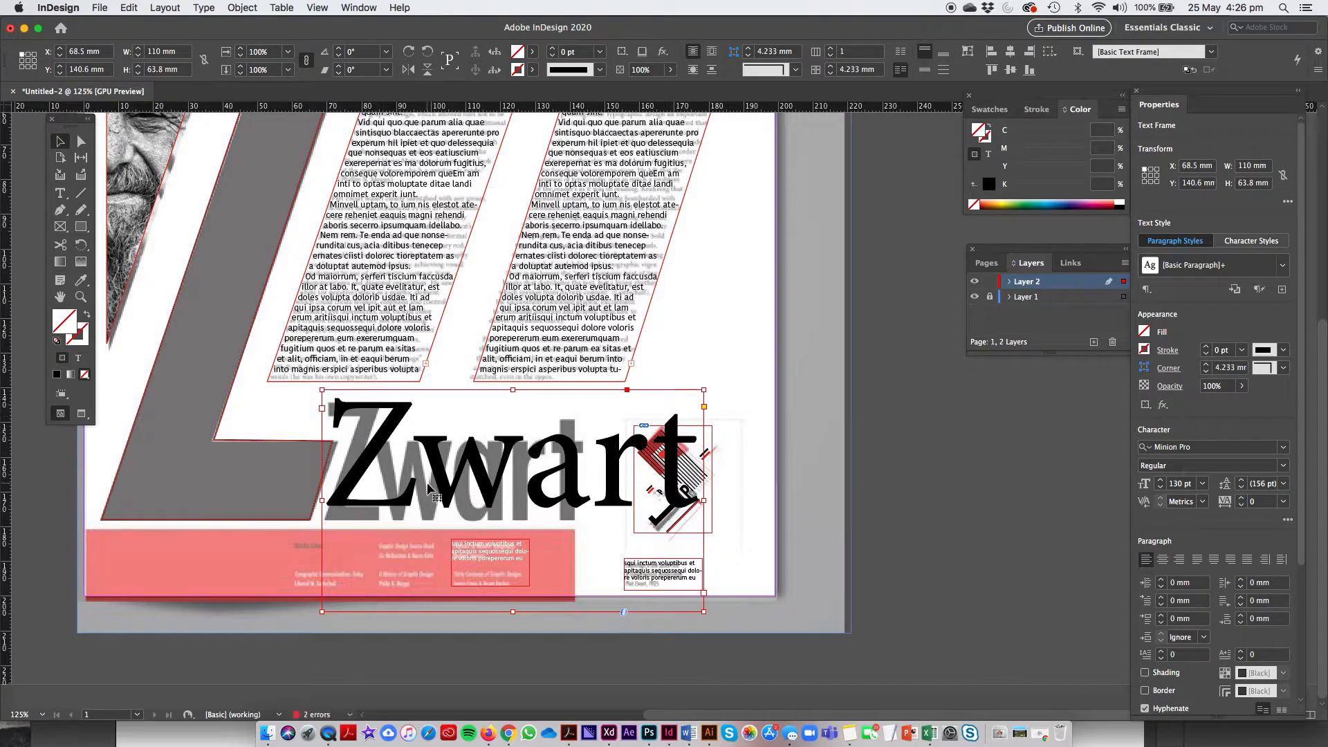
Set the Zwart title's font to Helvetica Neue (TT) Condensed Bold.
triple_click(429, 488)
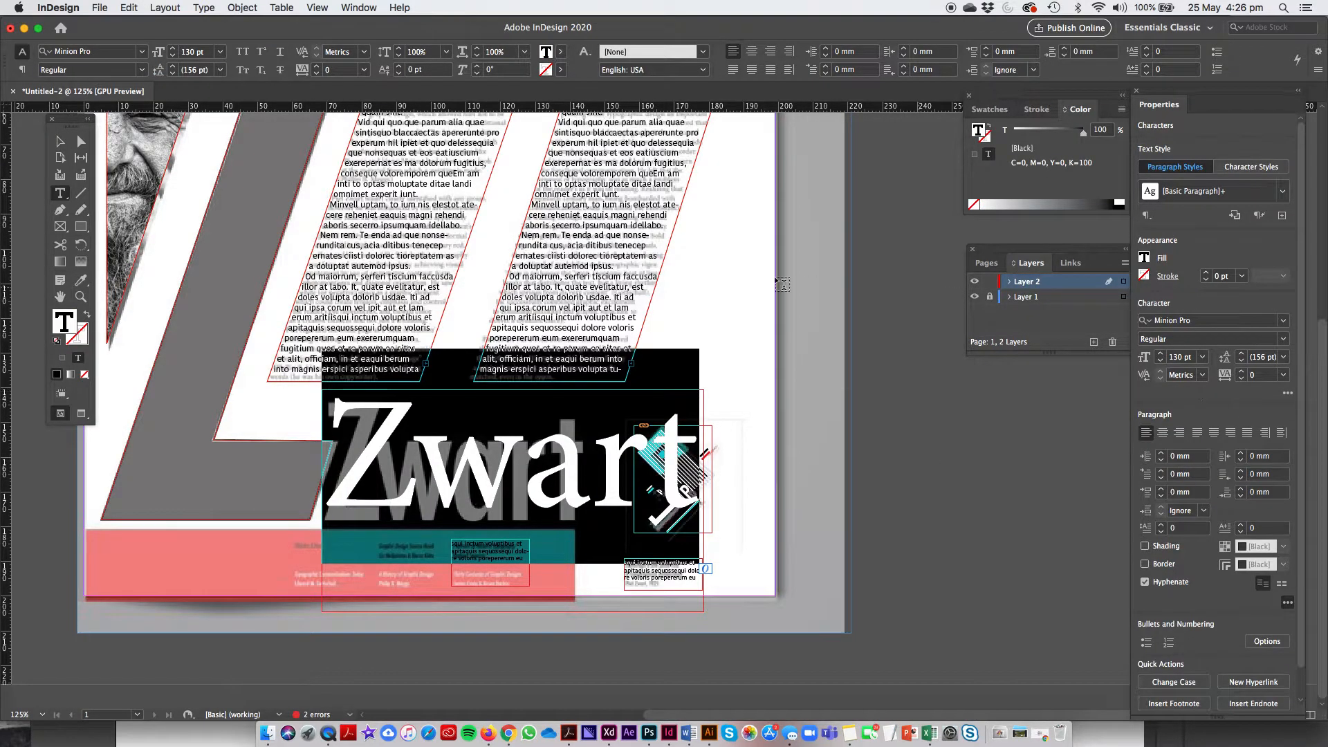
left_click(144, 54)
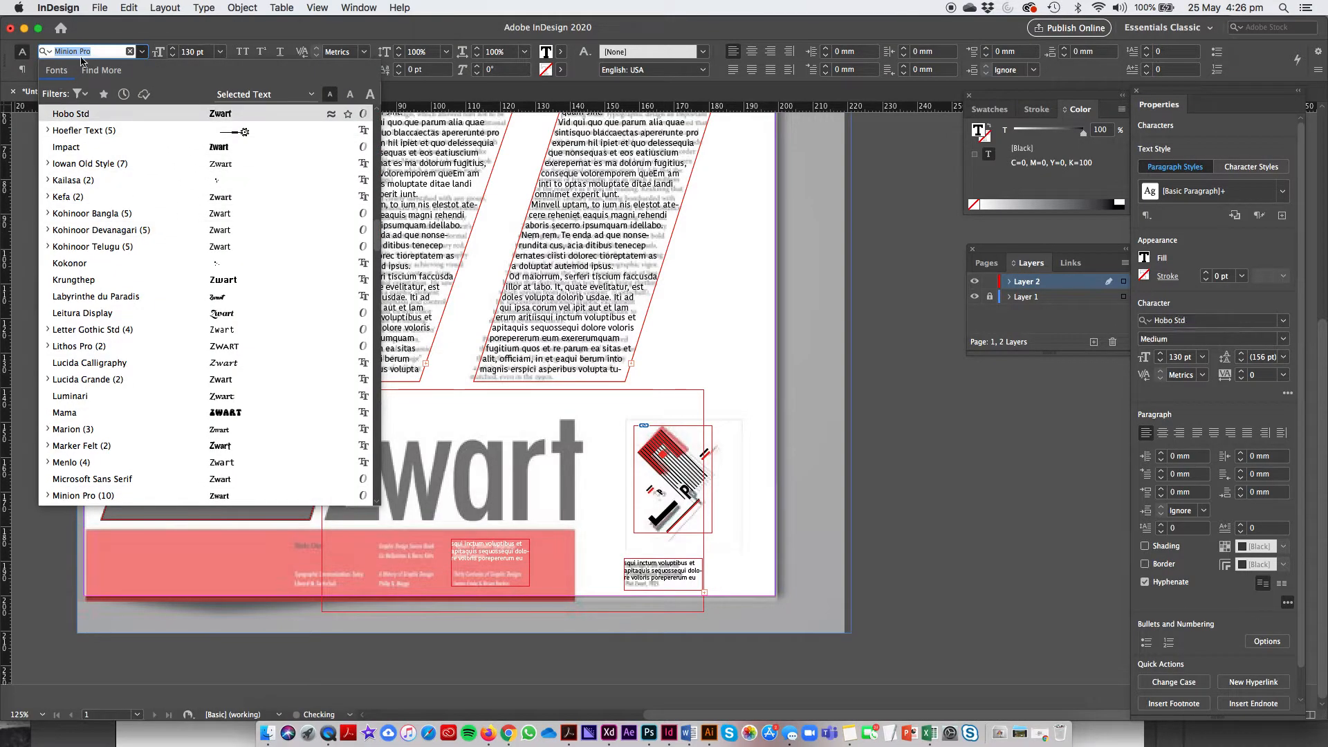
type("he")
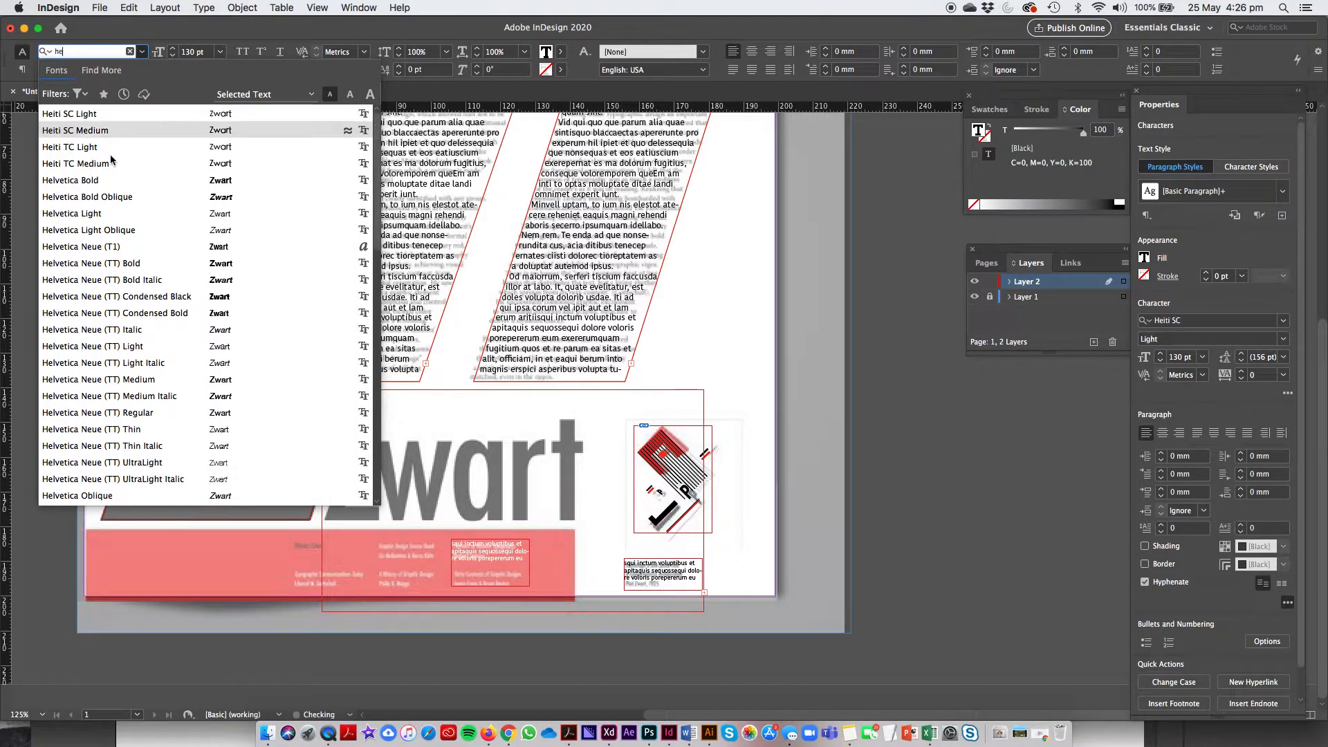
left_click(171, 313)
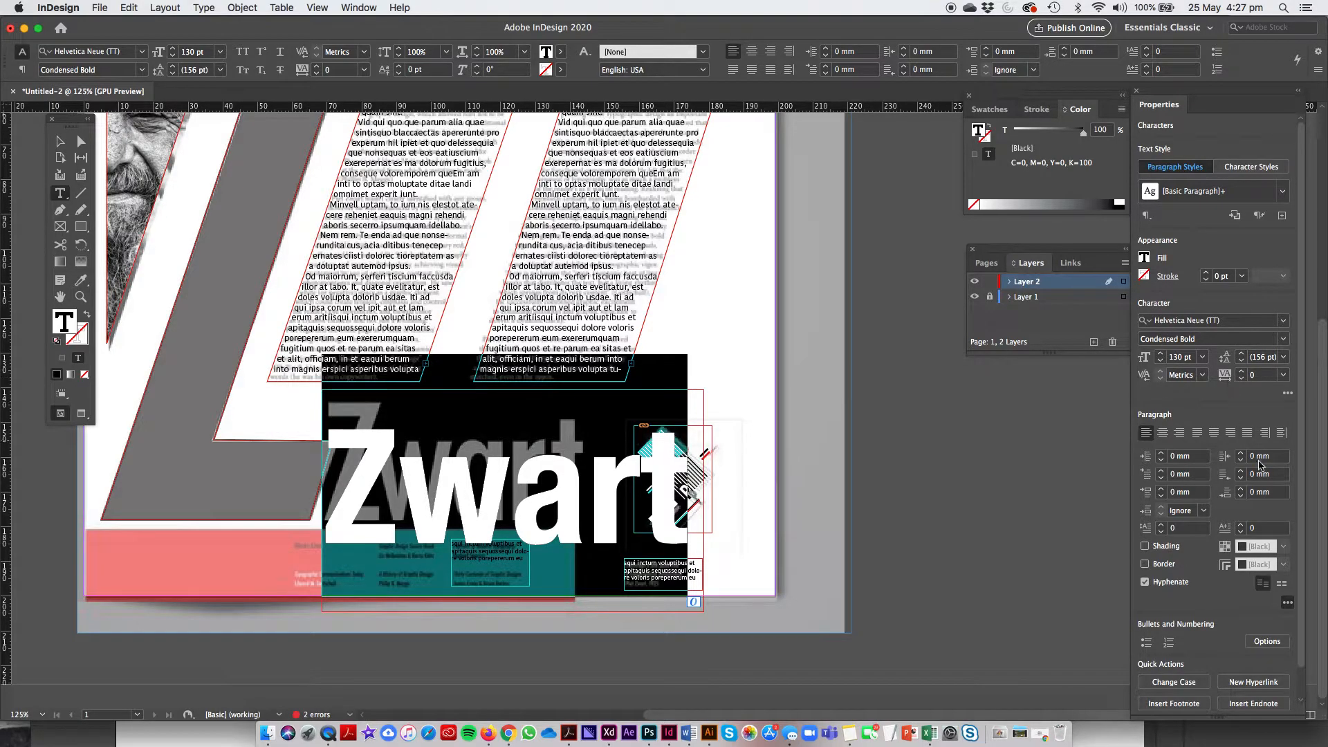
Tighten the Zwart title's tracking to -100.
left_click(1240, 379)
left_click(1240, 379)
left_click(1240, 379)
left_click(1240, 379)
left_click(1240, 379)
left_click(1240, 379)
left_click(1240, 379)
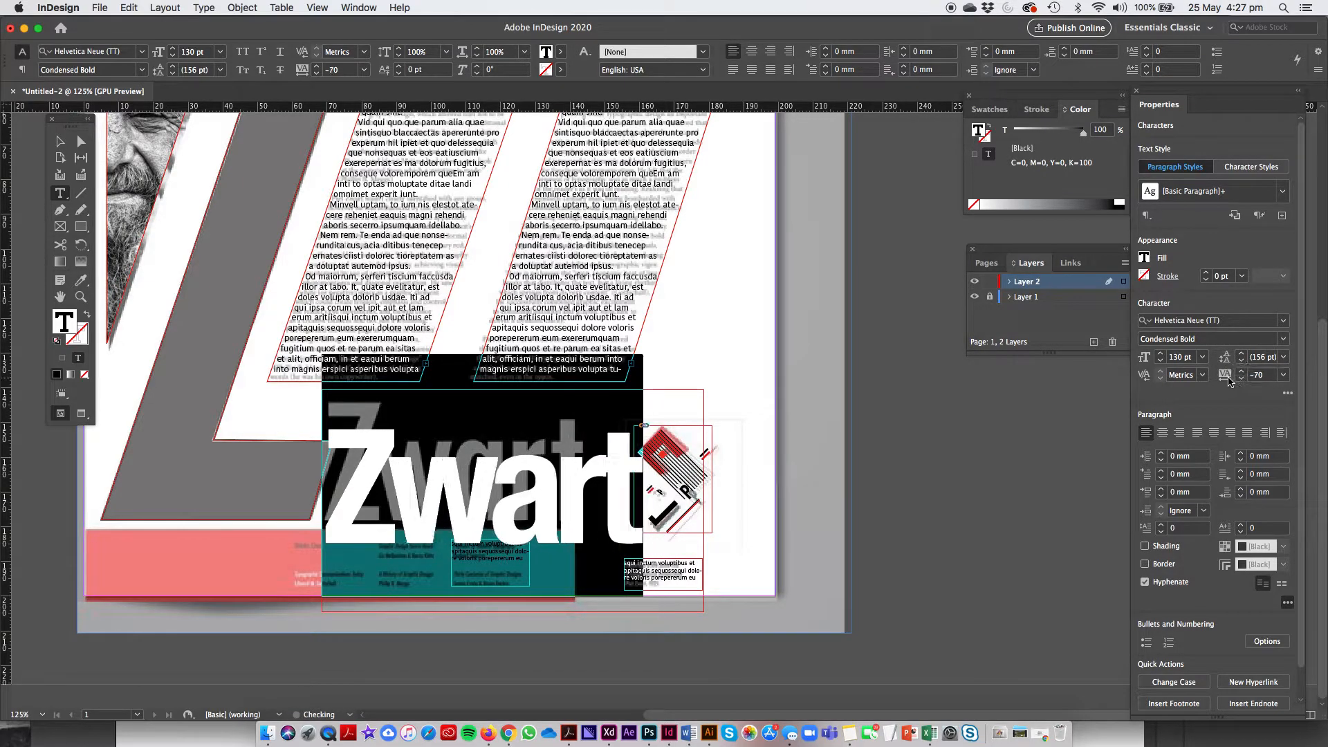
left_click(1240, 379)
left_click(1240, 379)
left_click(1241, 379)
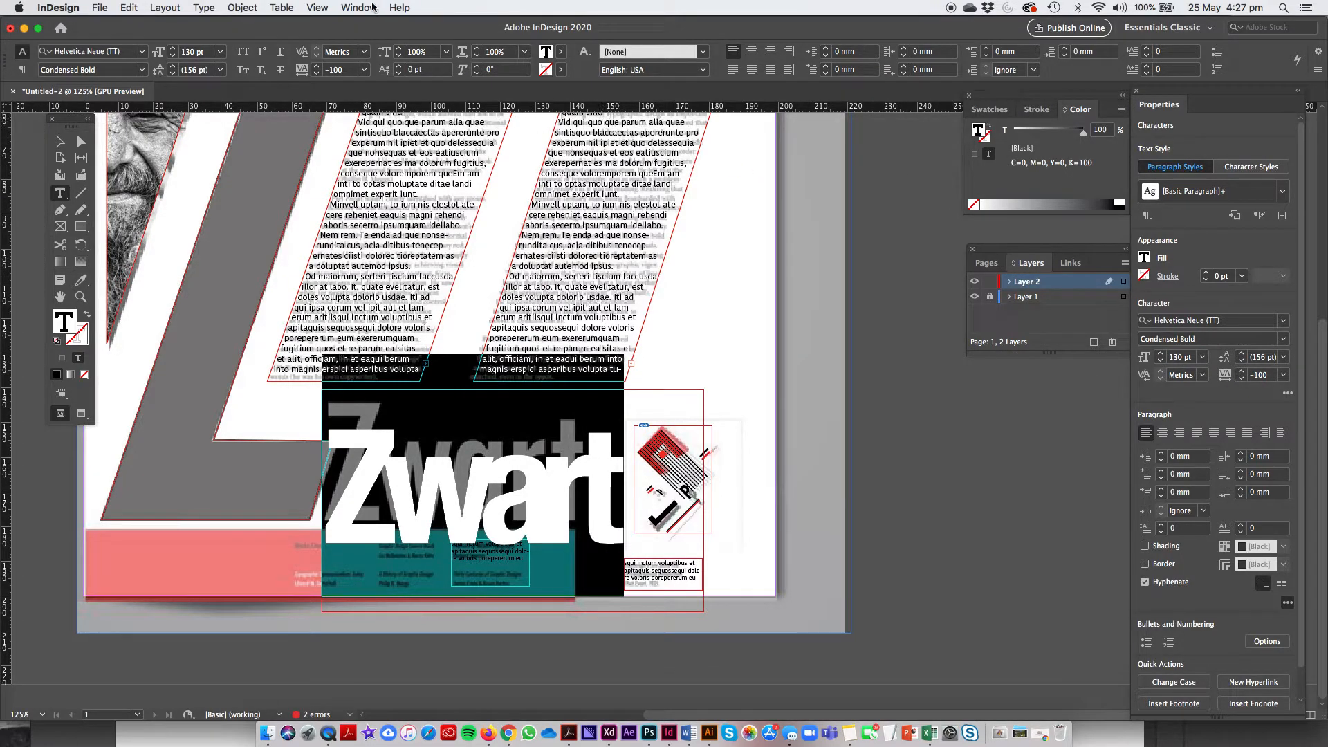
Reduce the horizontal scale of the Zwart title to 81%.
left_click(477, 55)
left_click(477, 55)
left_click(478, 55)
left_click(477, 55)
left_click(477, 56)
left_click(477, 56)
left_click(477, 55)
left_click(477, 55)
left_click(477, 56)
left_click(477, 55)
left_click(477, 55)
left_click(477, 55)
left_click(478, 55)
left_click(477, 57)
left_click(477, 57)
Set the Zwart title's tracking to 10.
left_click(1242, 371)
left_click(1242, 371)
left_click(1242, 372)
left_click(1242, 372)
left_click(1242, 372)
left_click(1242, 371)
left_click(1242, 371)
left_click(1242, 372)
left_click(1243, 372)
left_click(1242, 372)
left_click(1242, 372)
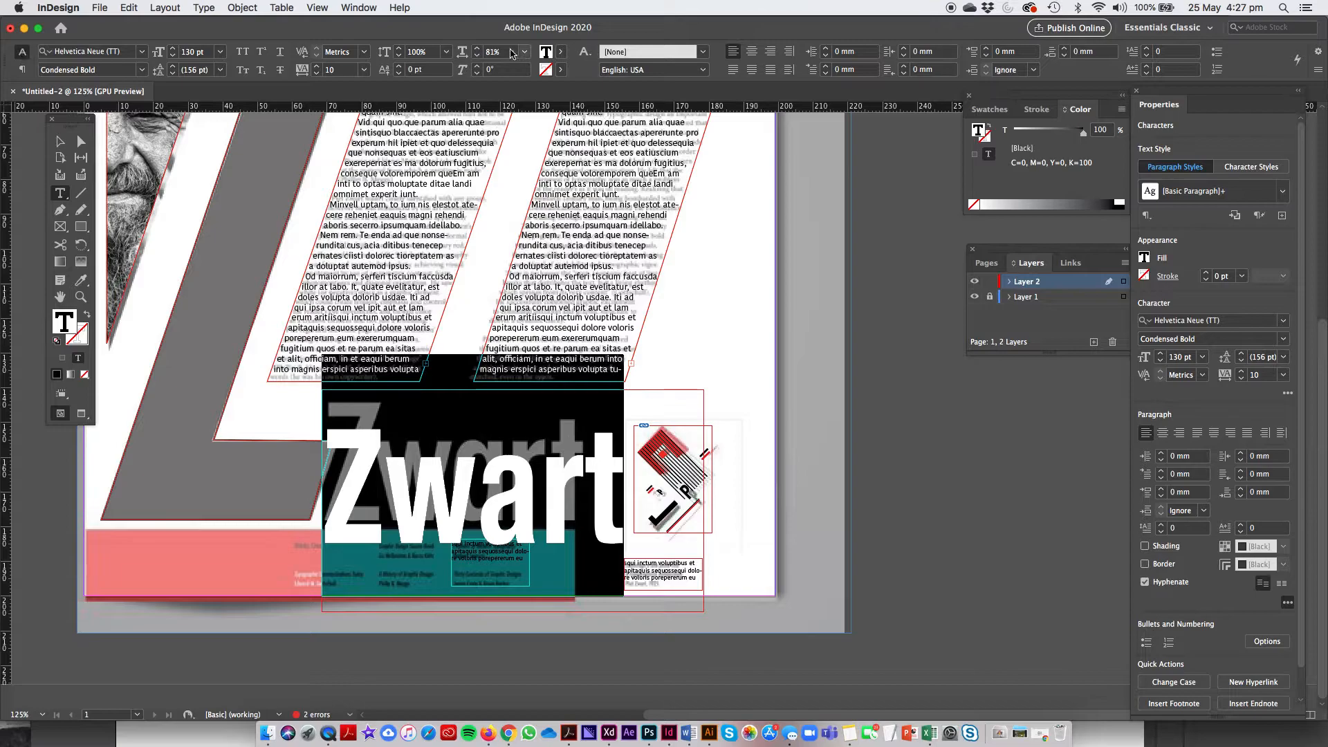
Narrow the Zwart title's letters to a horizontal scale of 68%.
left_click(476, 58)
left_click(477, 58)
left_click(477, 58)
left_click(477, 57)
left_click(476, 57)
left_click(476, 57)
left_click(477, 57)
left_click(476, 58)
left_click(477, 57)
left_click(476, 57)
left_click(476, 57)
left_click(477, 57)
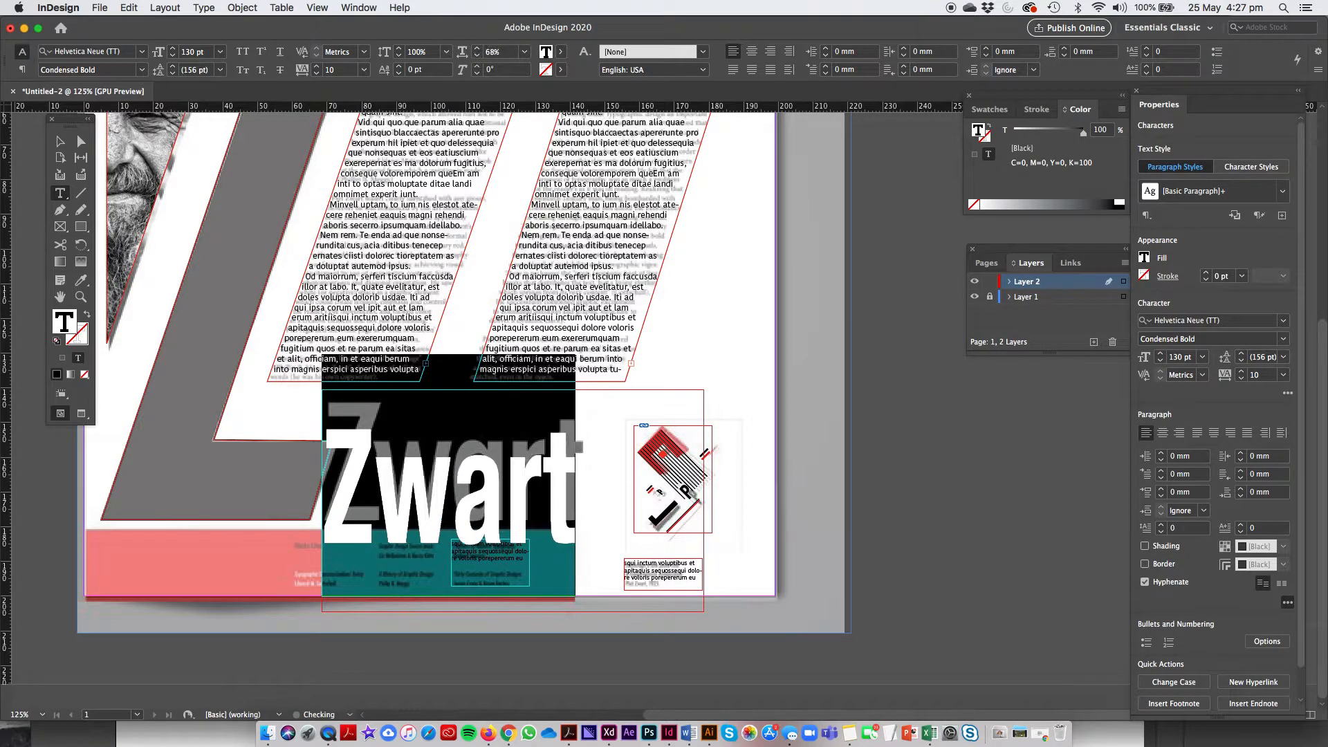
Move the Zwart title over the reference lettering at about X 70 mm, Y 134 mm and reduce its frame to about 88 by 51 mm.
left_click(60, 141)
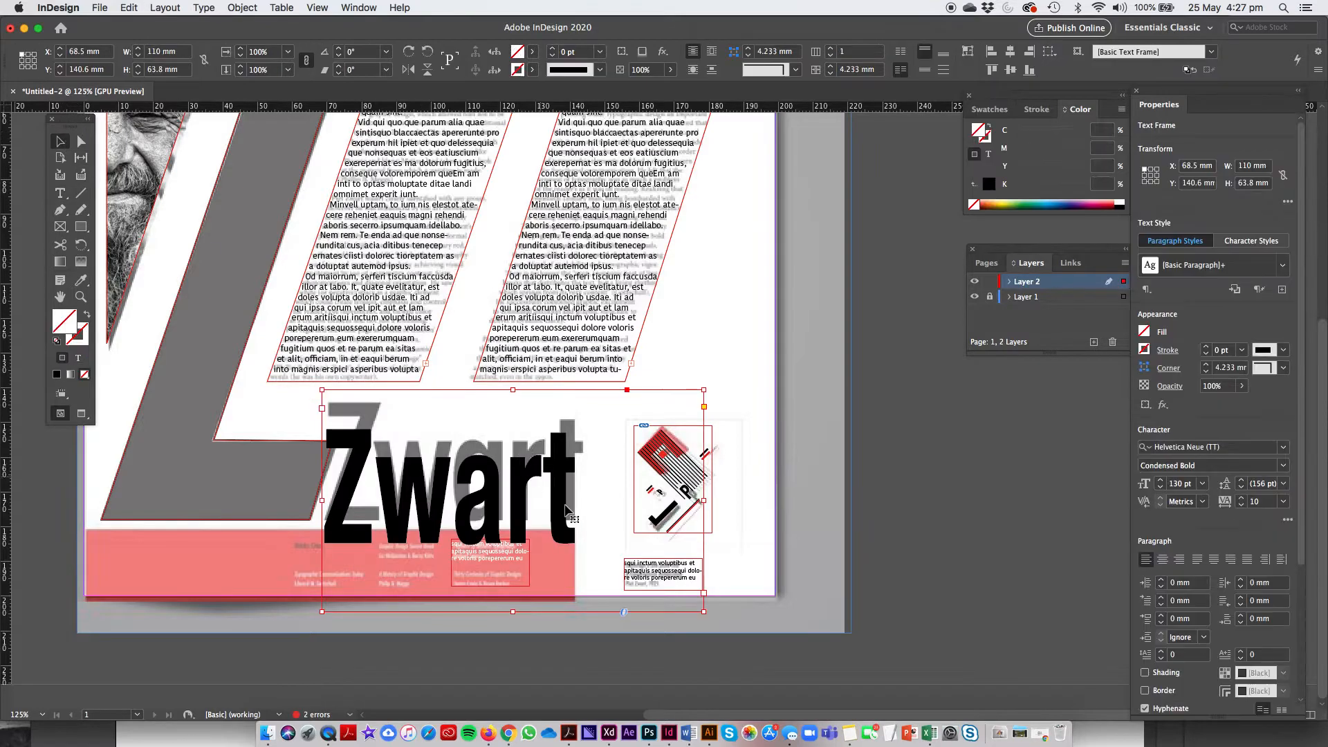
left_click_drag(472, 472, 494, 485)
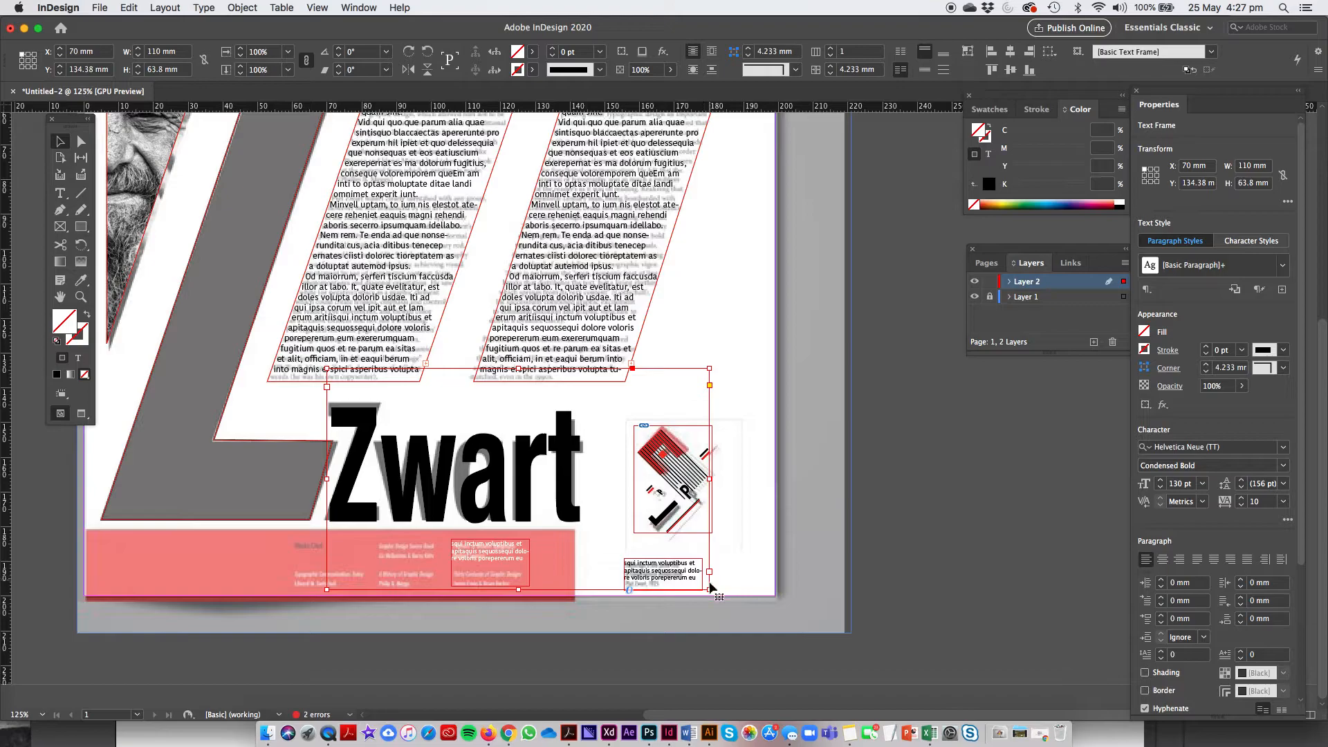
left_click_drag(711, 591, 633, 544)
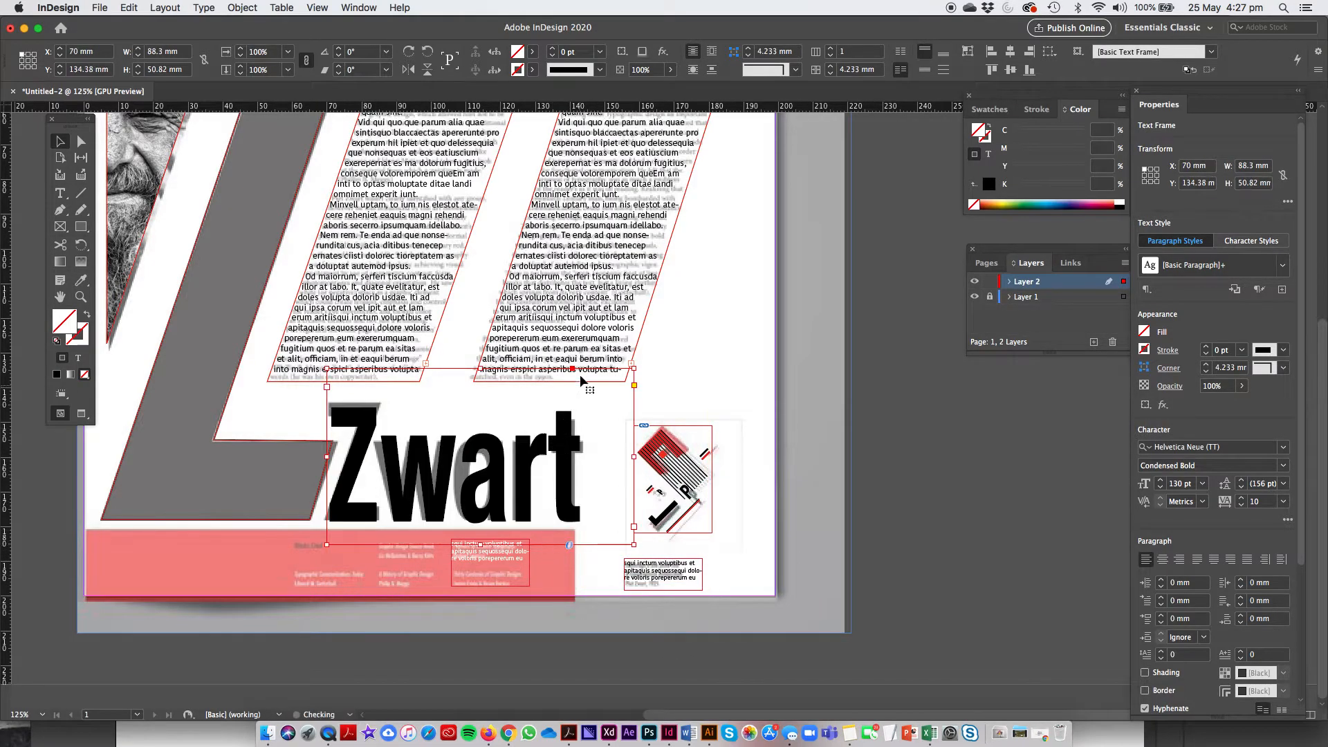
Duplicate the logo over the reference artwork at the top of the page and widen the copy's frame to about 108 by 31 mm.
key("super+minus")
key("super+minus")
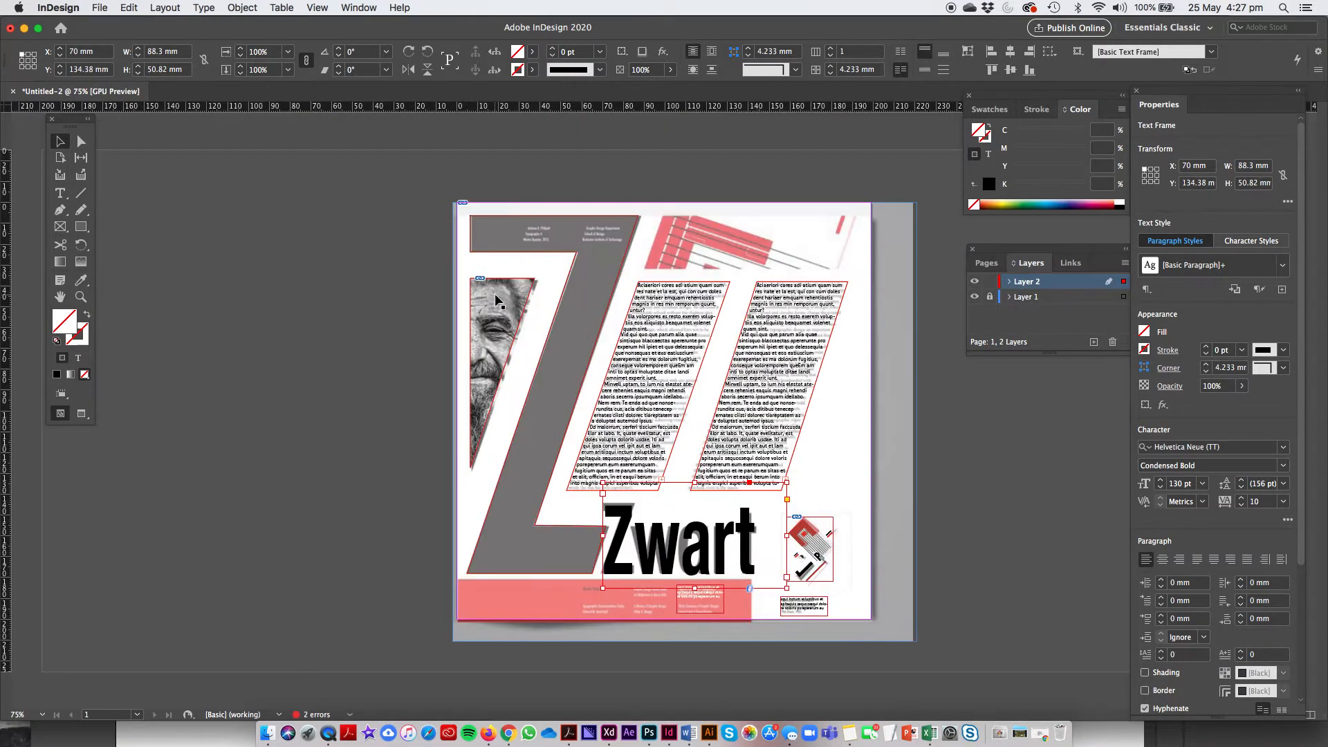
left_click(805, 537)
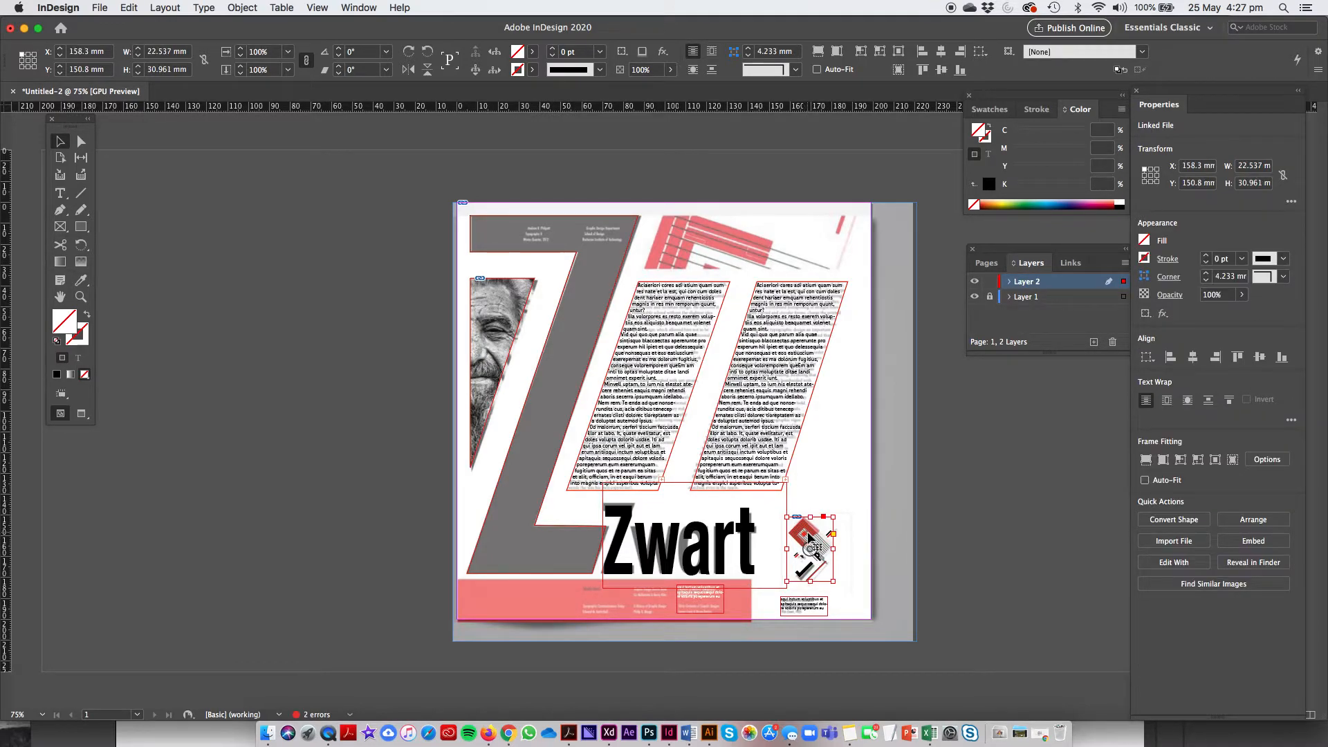
left_click_drag(808, 544, 664, 230)
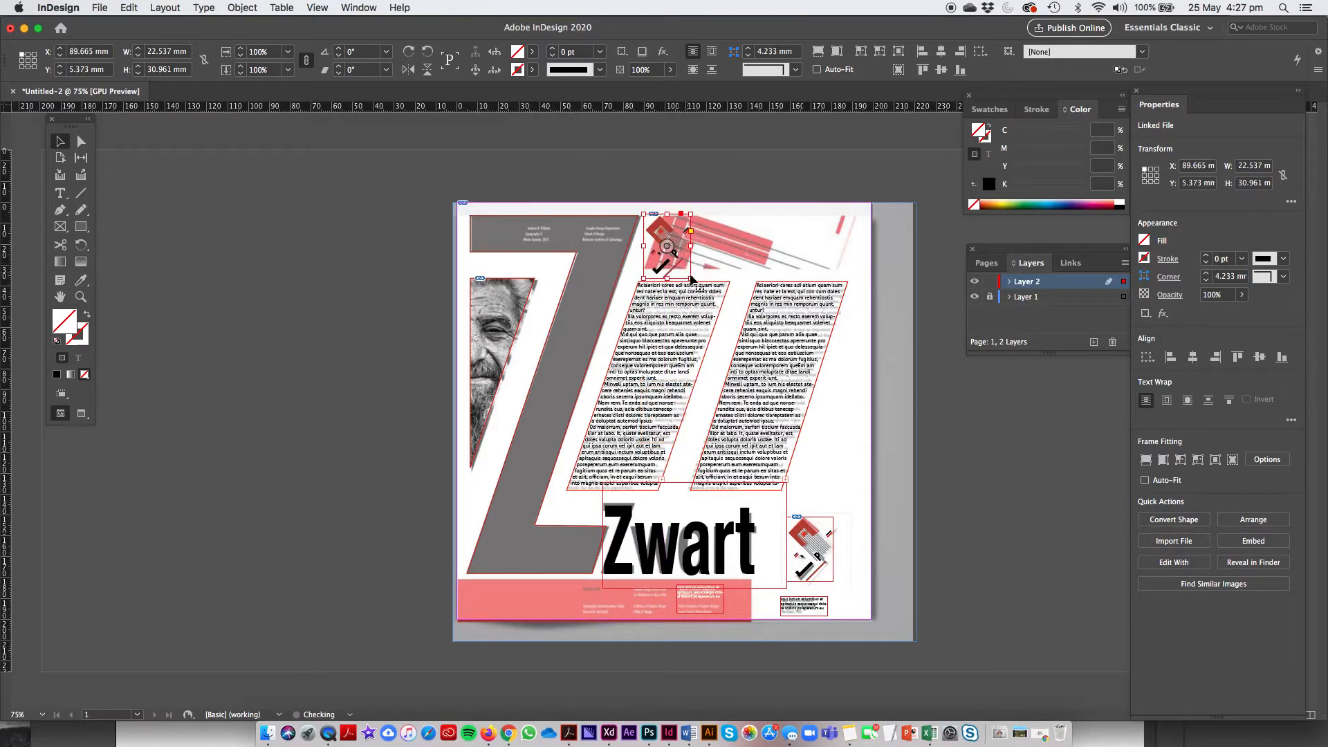
left_click_drag(690, 277, 872, 280)
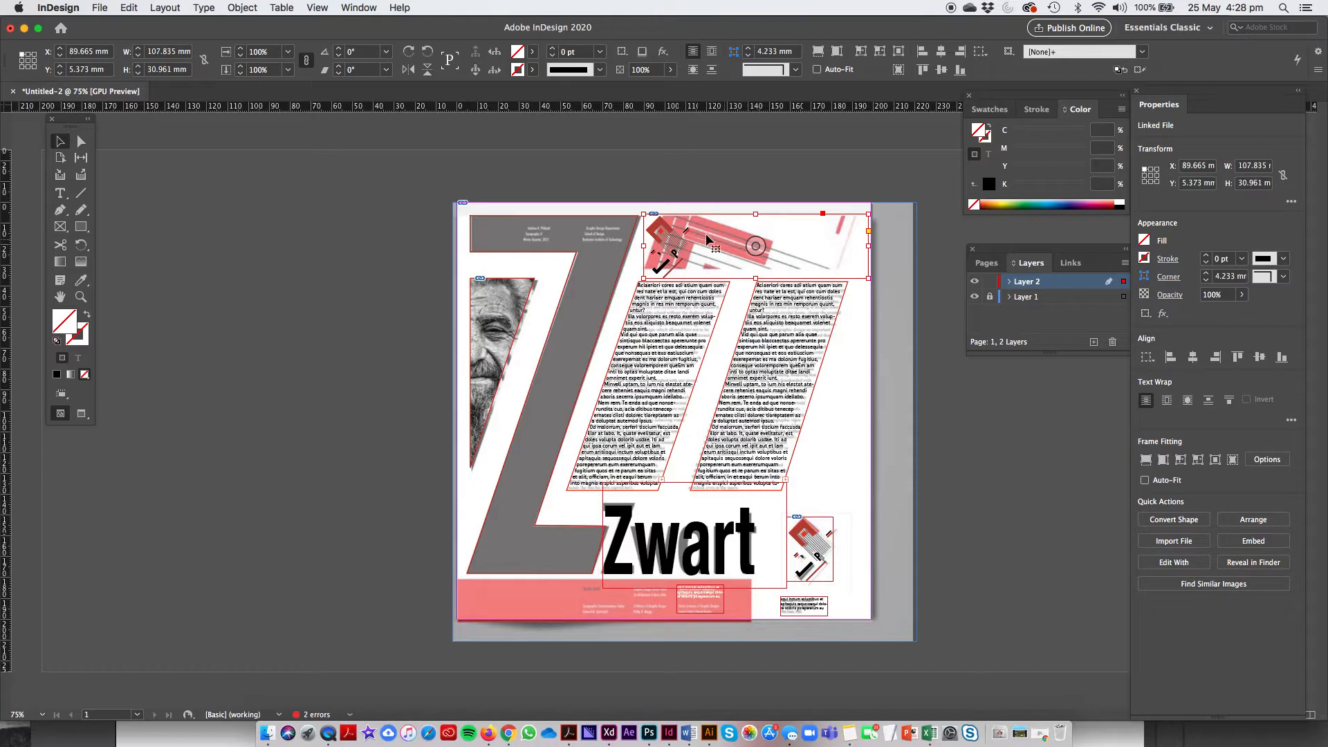
left_click(667, 178)
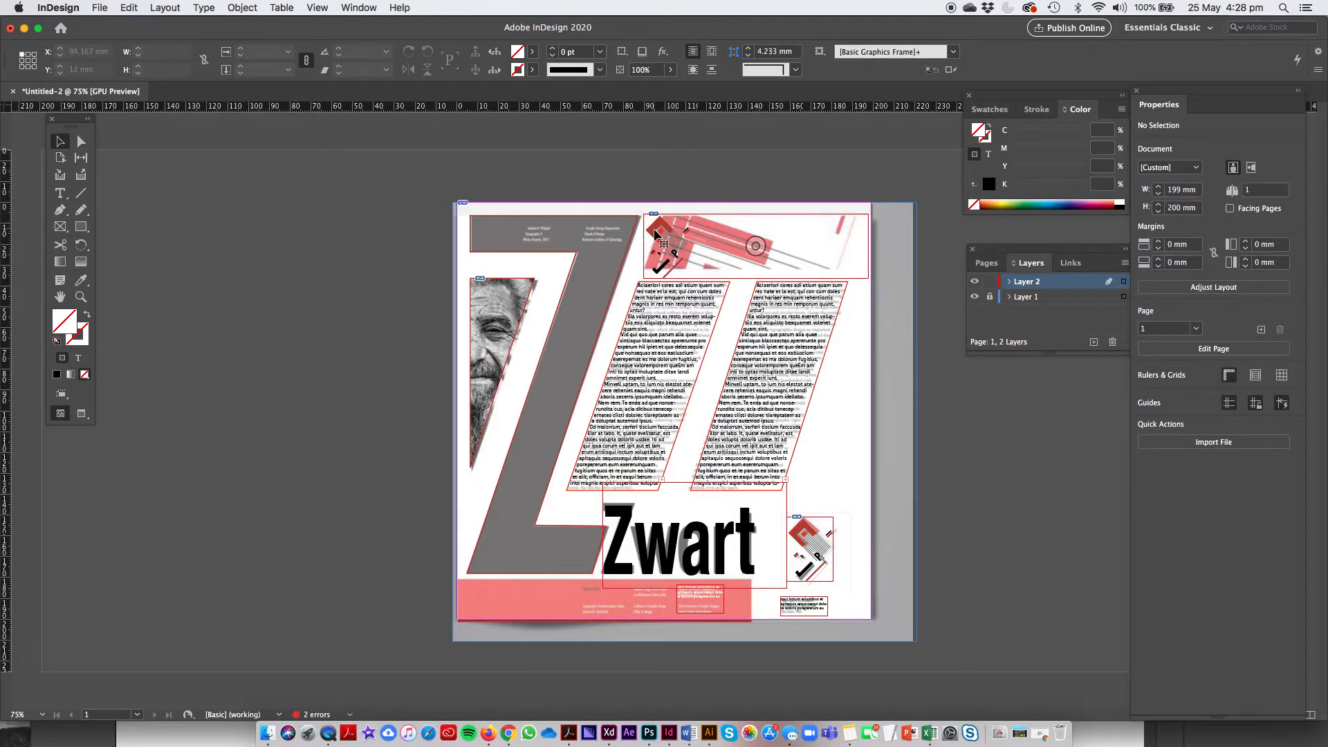
left_click(677, 228)
left_click_drag(669, 228, 674, 222)
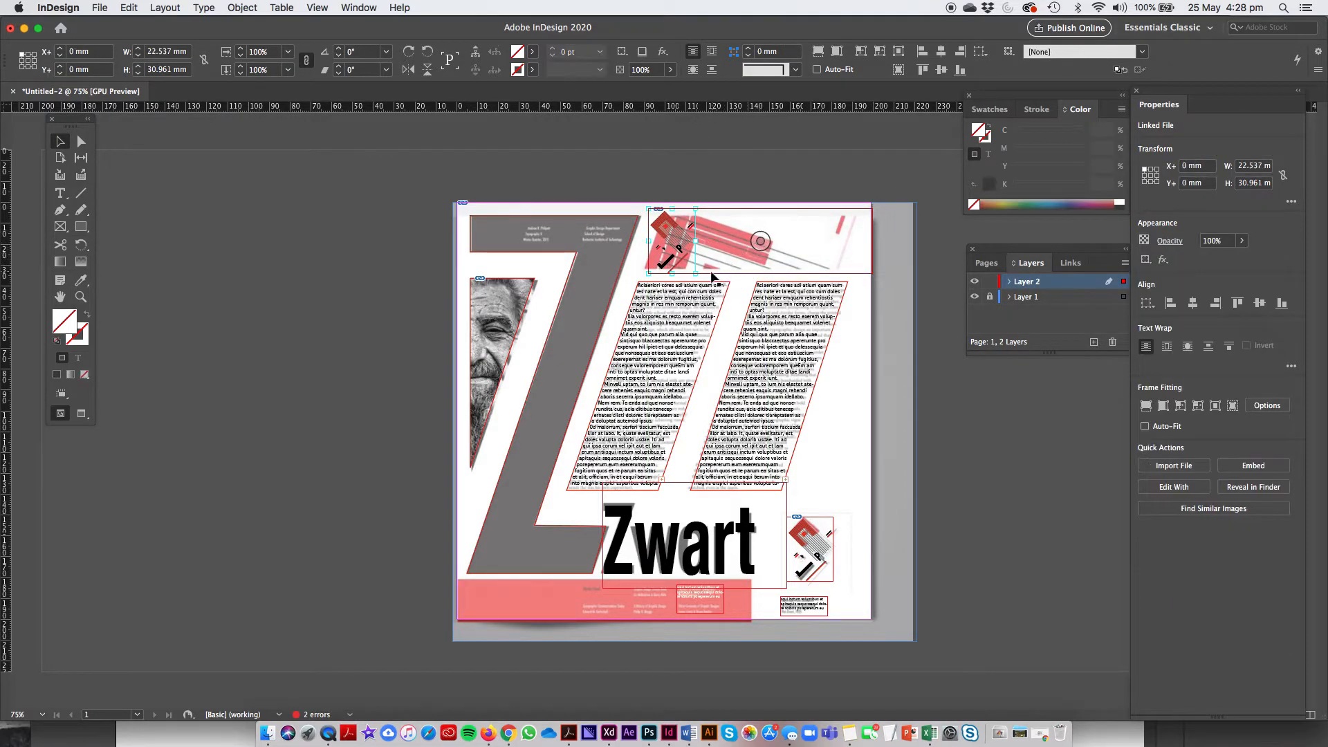
Enlarge the artwork inside the top frame to about 161 by 167 mm, rotate it 21.75°, and position its red stripes over the reference.
left_click_drag(695, 274, 983, 557)
left_click_drag(756, 256, 692, 229)
left_click_drag(926, 534, 972, 454)
left_click_drag(731, 257, 776, 244)
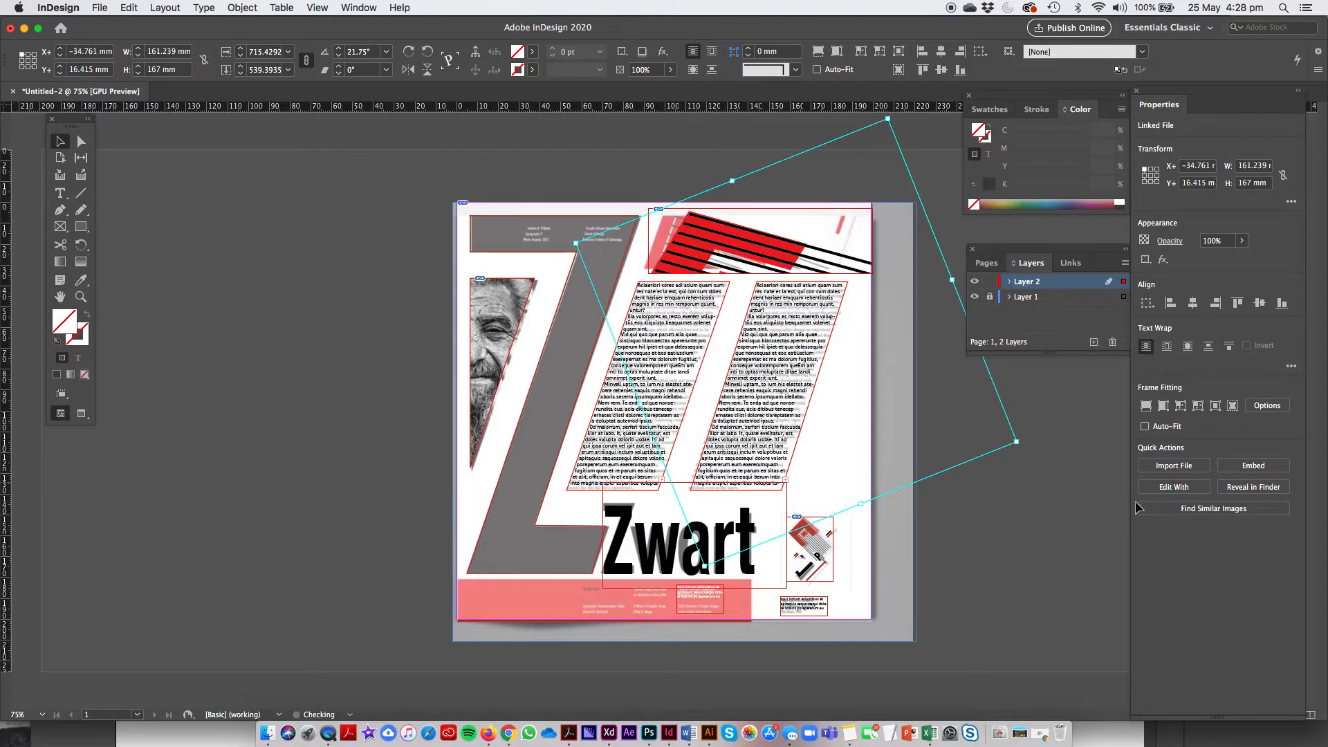
left_click_drag(695, 235, 680, 229)
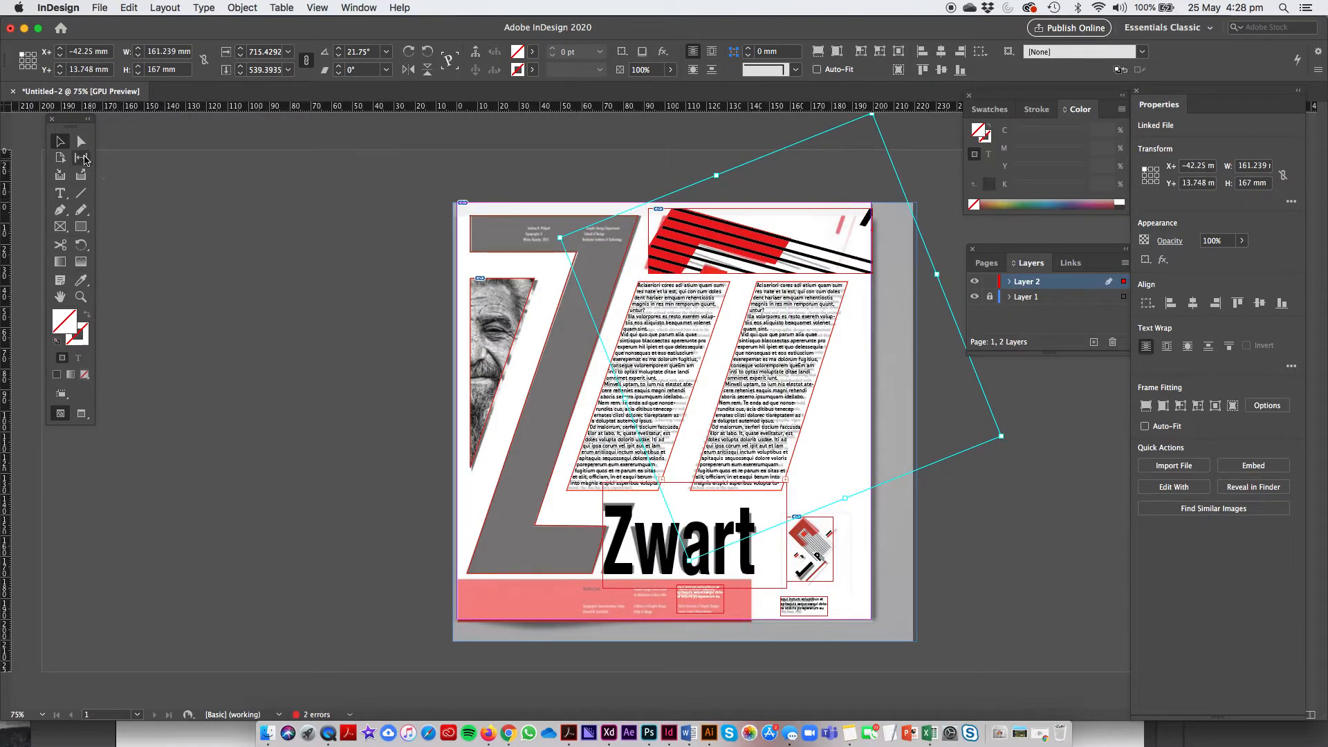
left_click(133, 160)
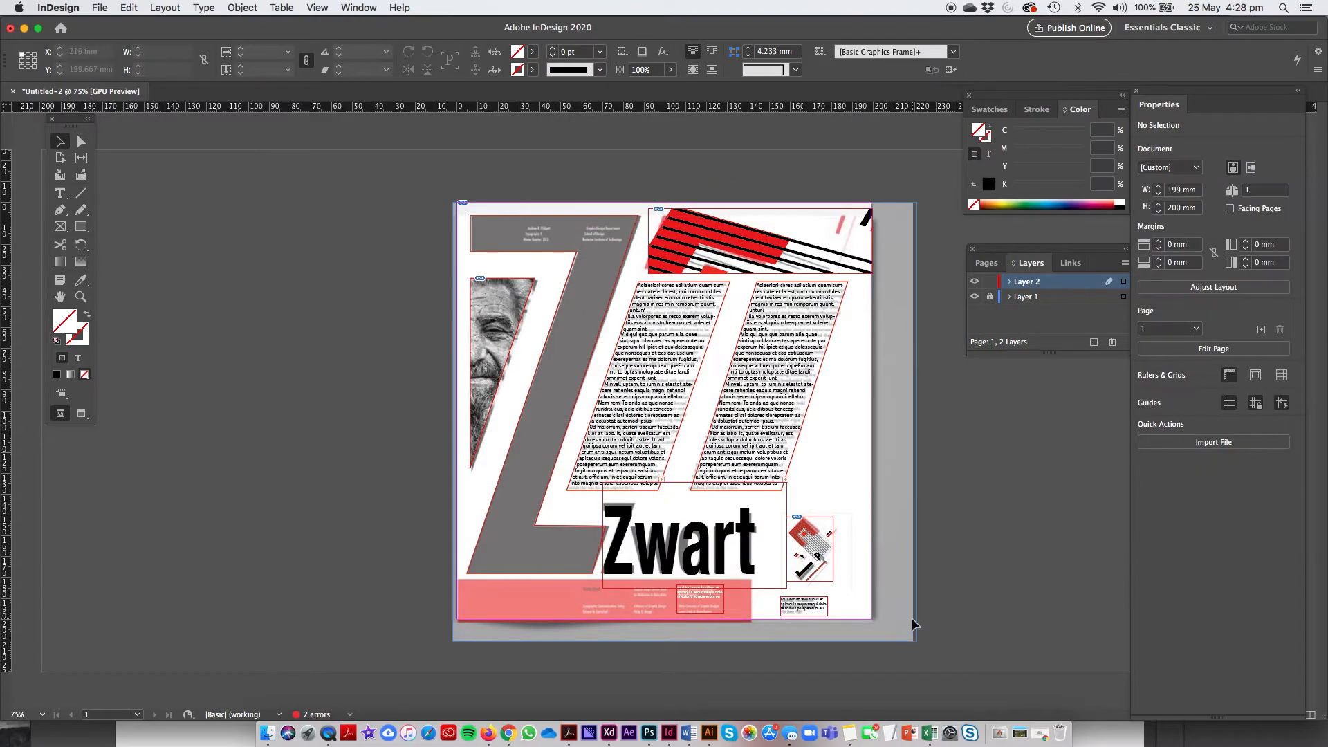
Duplicate the white caption from the bottom red strip onto the top bar of the large Z.
left_click(704, 596)
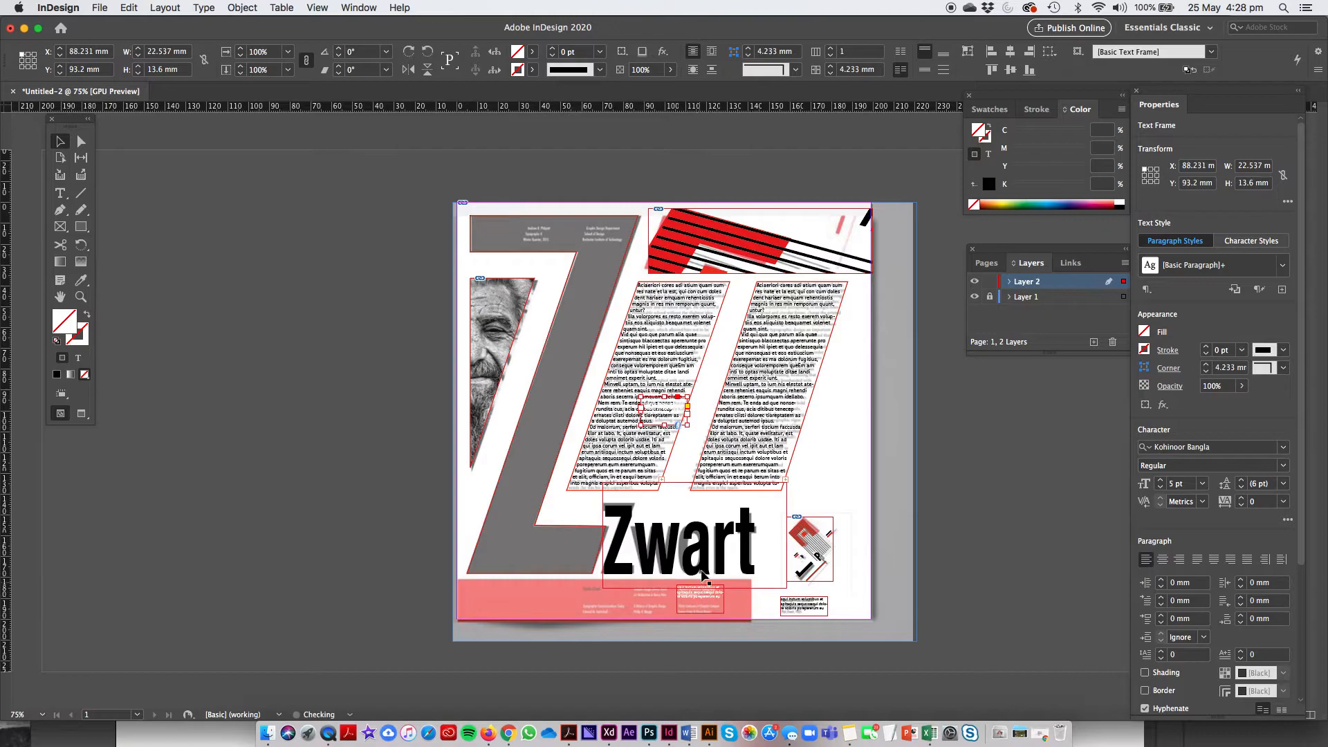
left_click_drag(711, 596, 603, 227)
left_click(372, 243)
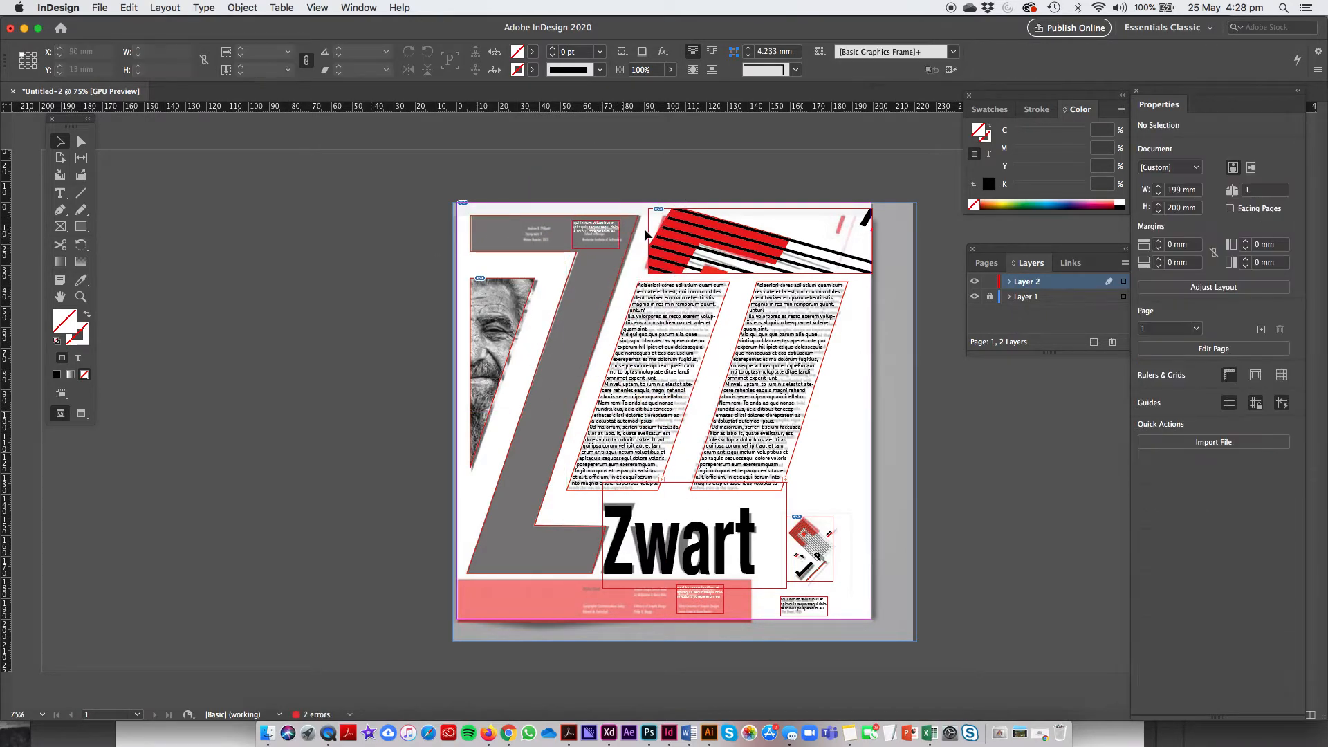
Swap the large Z's fill and stroke so it has a solid black fill and no outline.
left_click(509, 224)
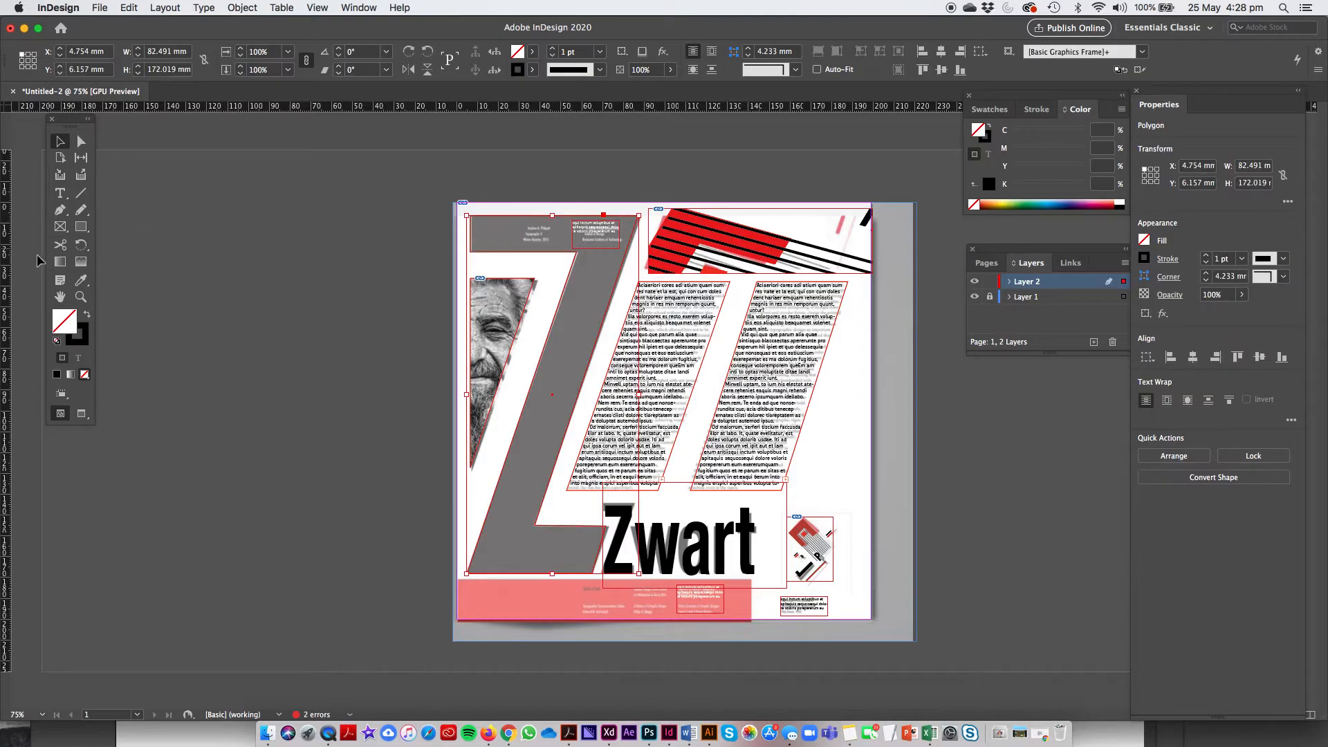
left_click(88, 317)
left_click(308, 405)
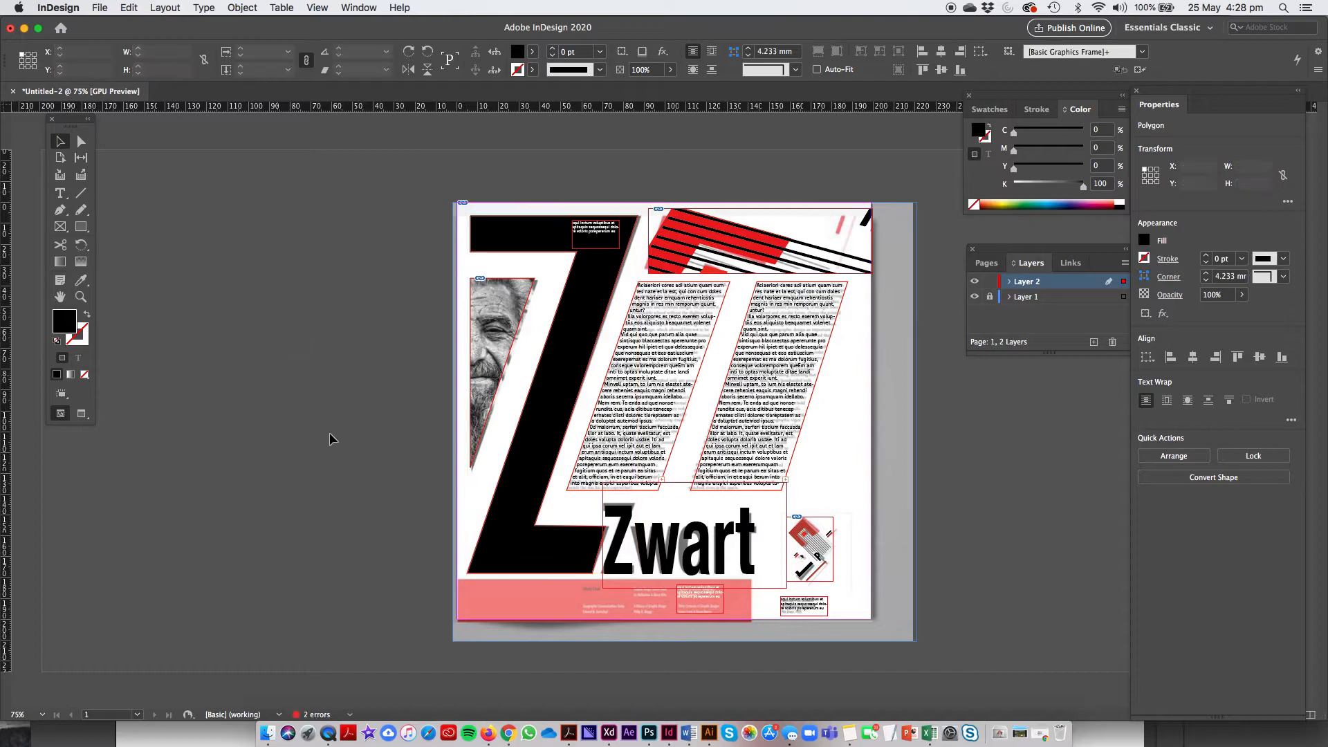
Draw a rectangle about 142 by 20 mm over the reference's bottom strip and fill it with C=15 M=100 Y=100 K=0.
left_click(81, 226)
mouse_move(461, 581)
left_mouse_down()
mouse_move(764, 621)
mouse_move(753, 622)
left_mouse_up()
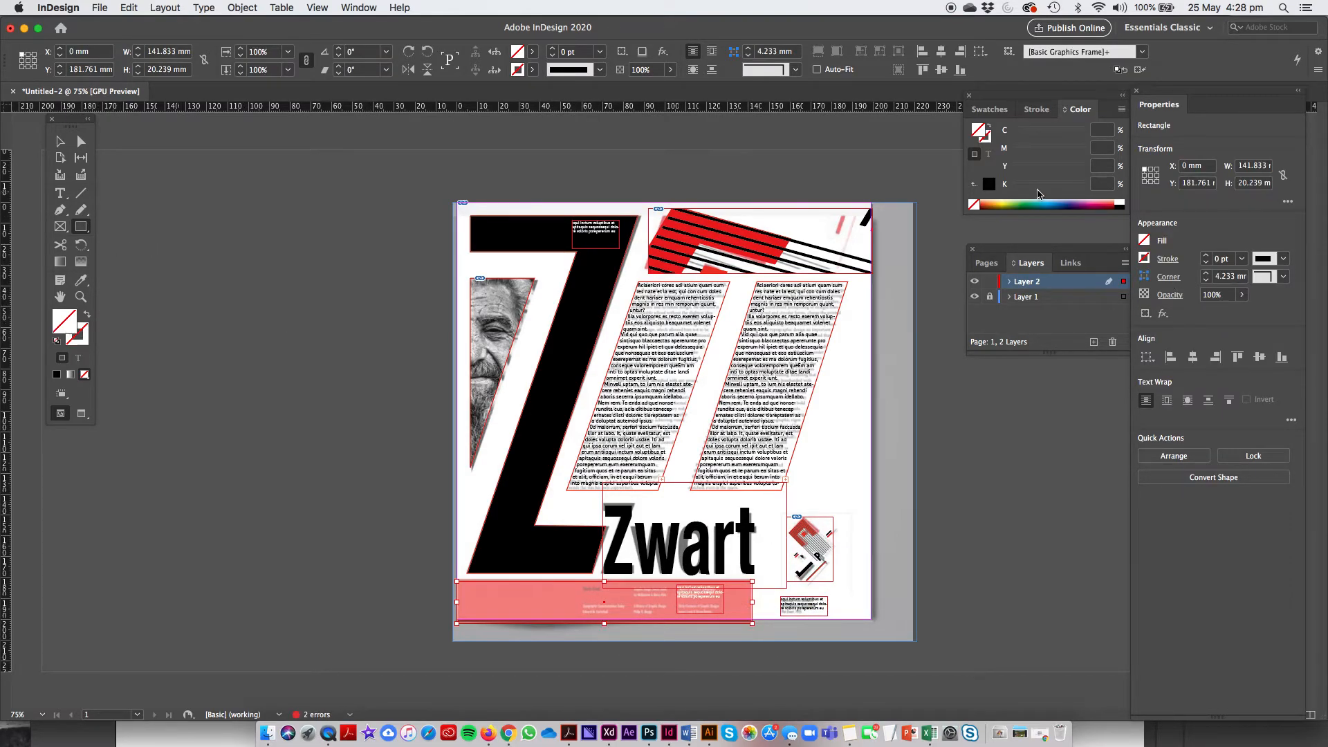
left_click(989, 109)
left_click(996, 261)
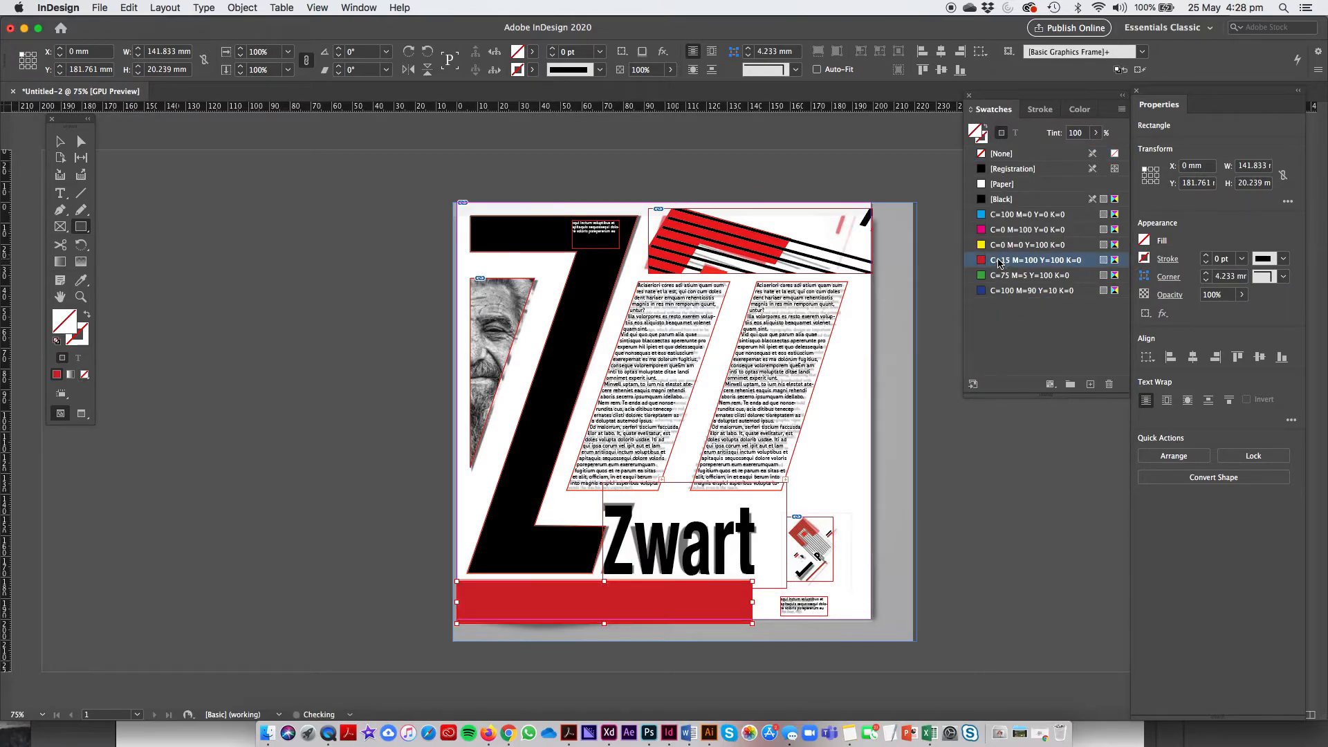
Send the red rectangle to the back, behind the white caption at the bottom of the page.
left_click(60, 141)
right_click(505, 598)
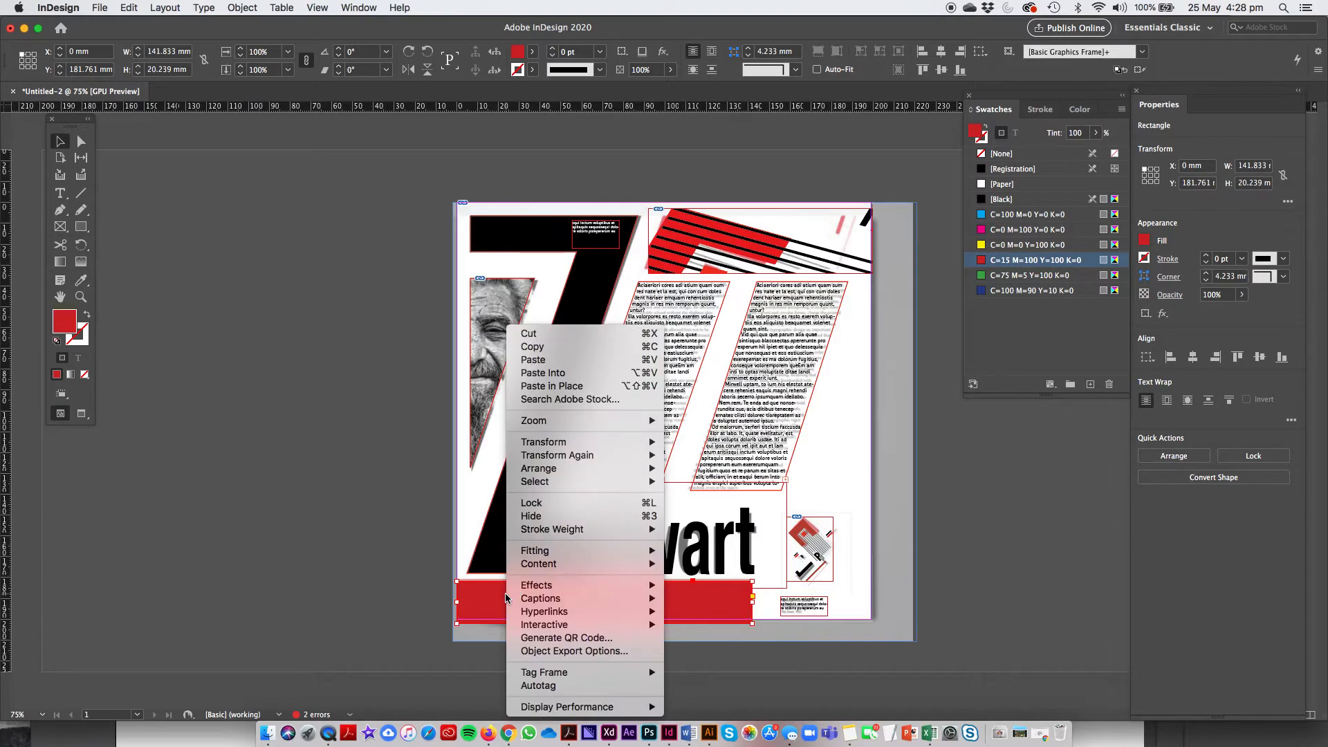
mouse_move(555, 471)
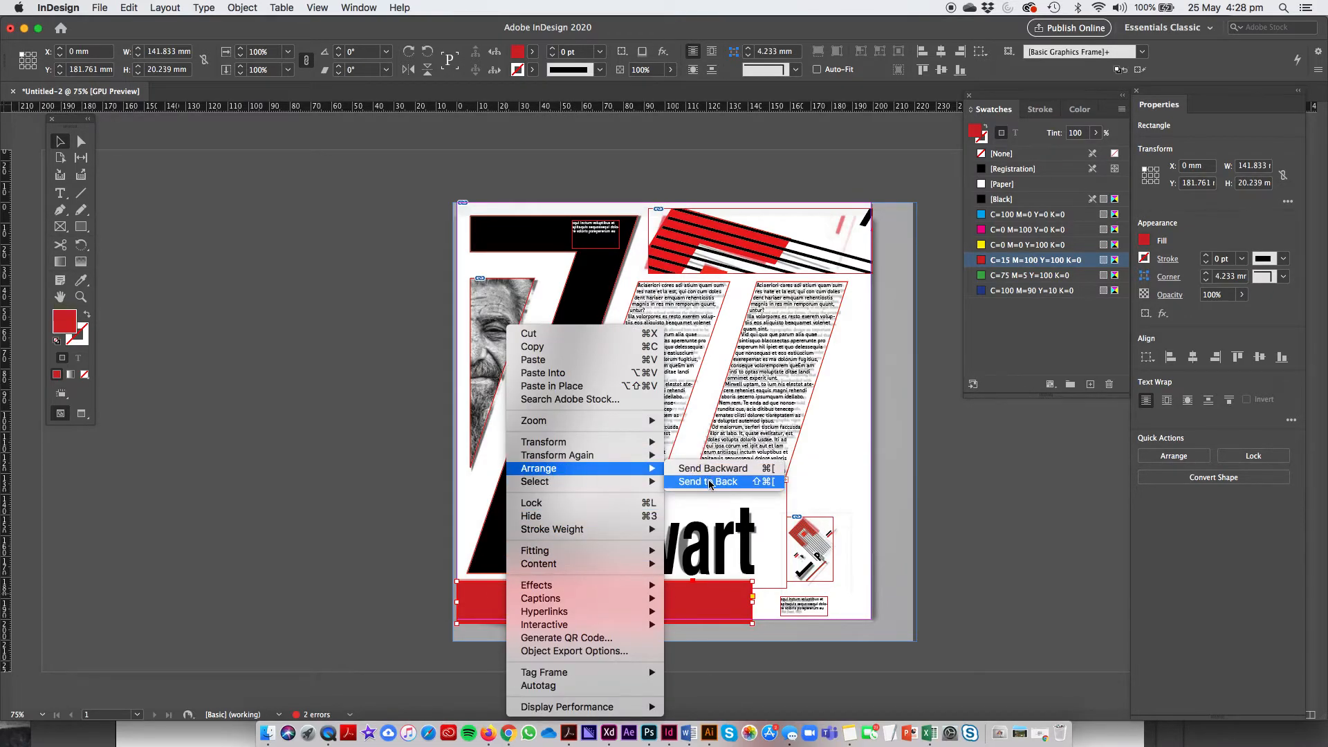
left_click(475, 426)
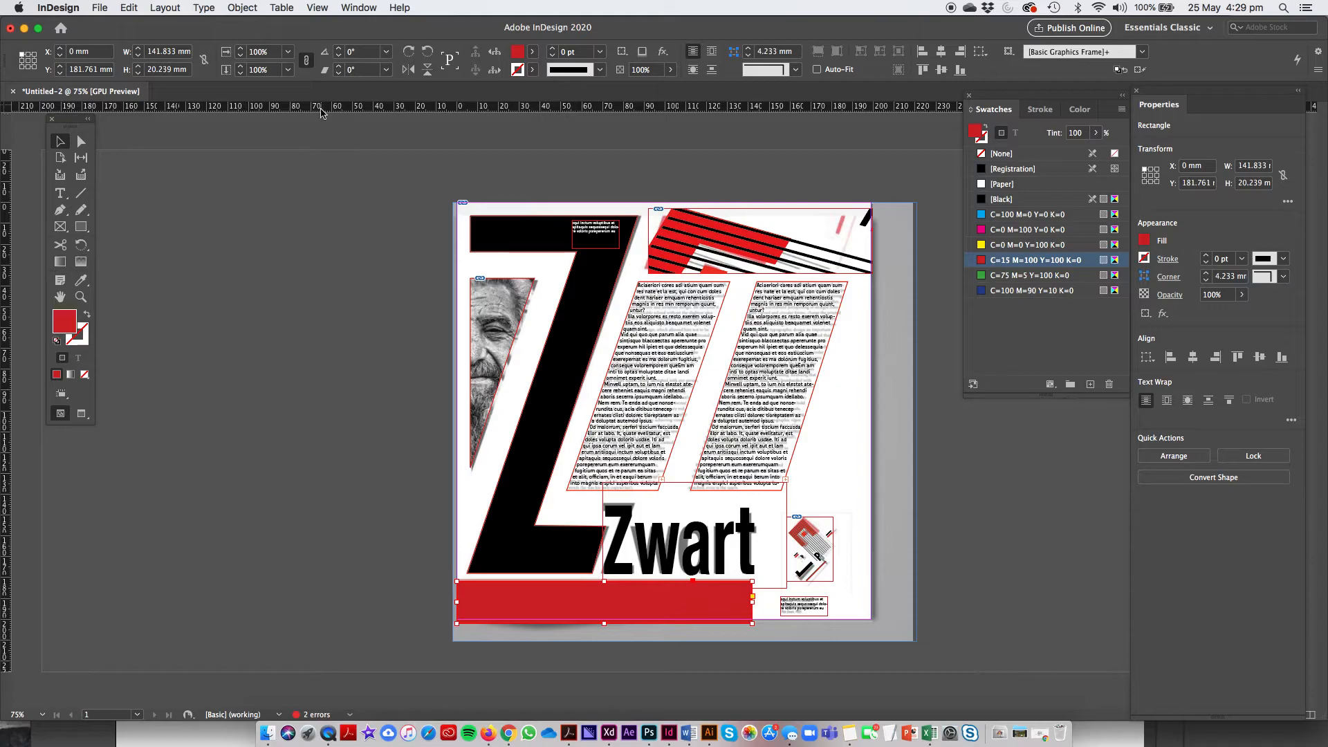
left_click(235, 7)
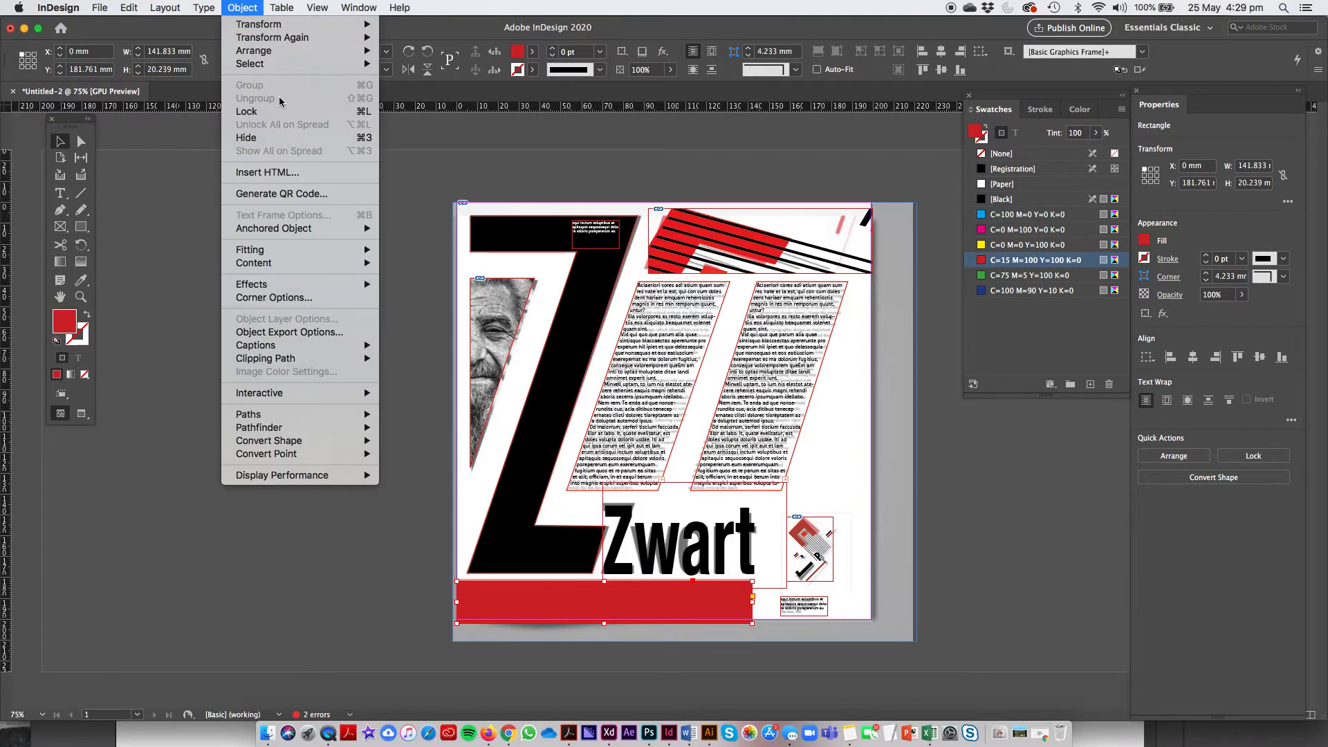
mouse_move(274, 51)
left_click(423, 90)
left_click(389, 436)
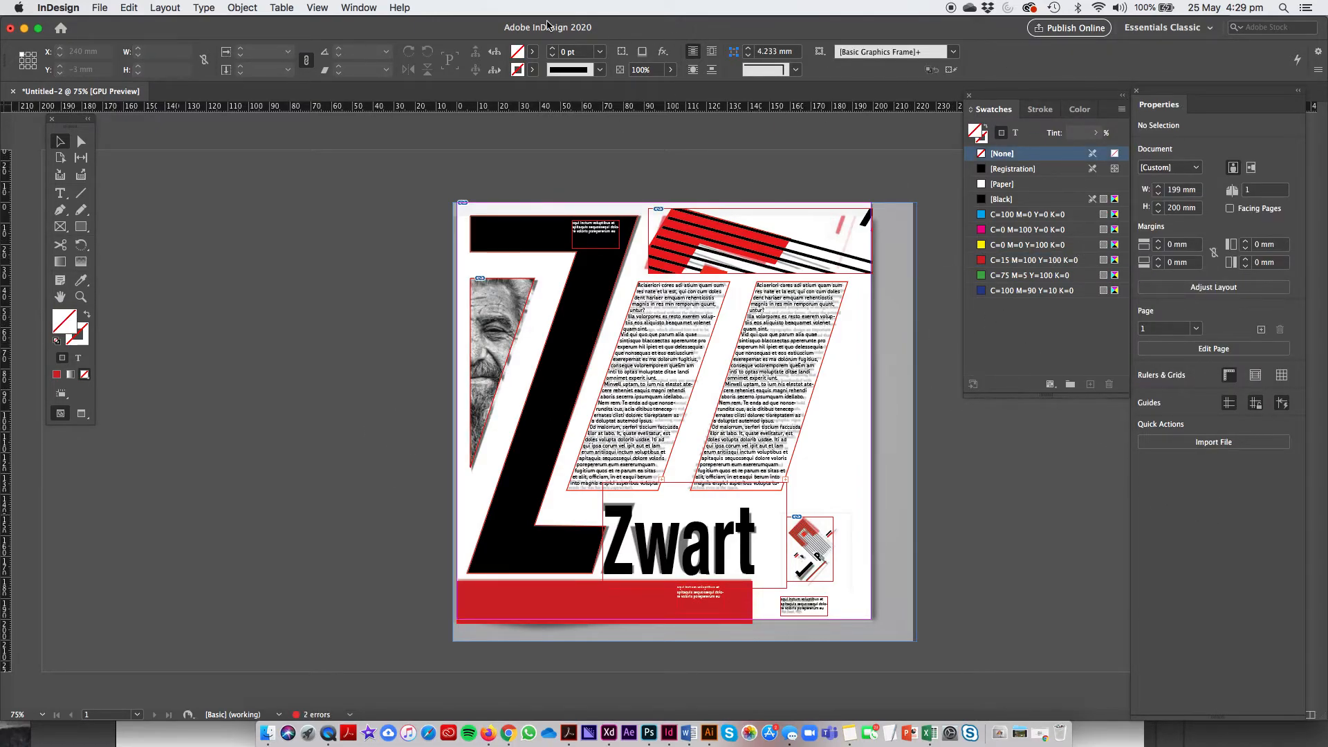
Show the document's layers and hide the reference on Layer 1.
left_click(358, 8)
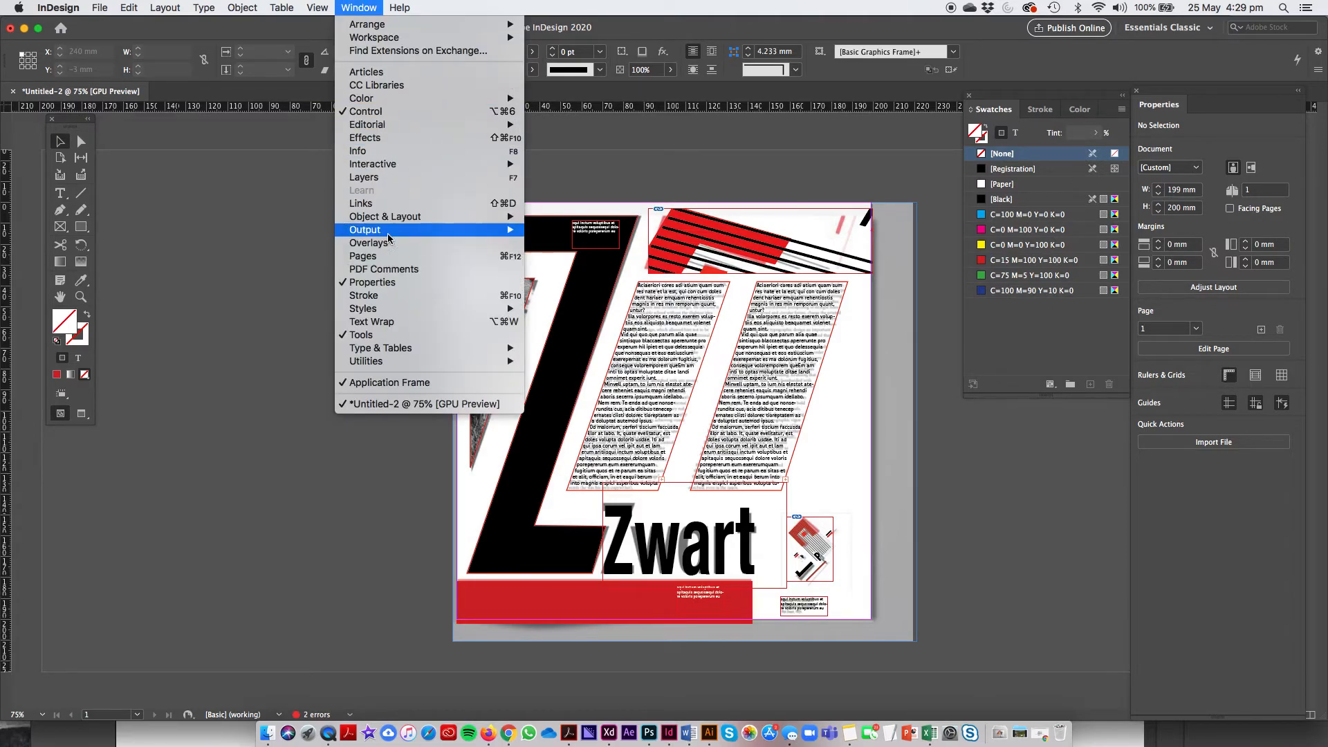
left_click(367, 177)
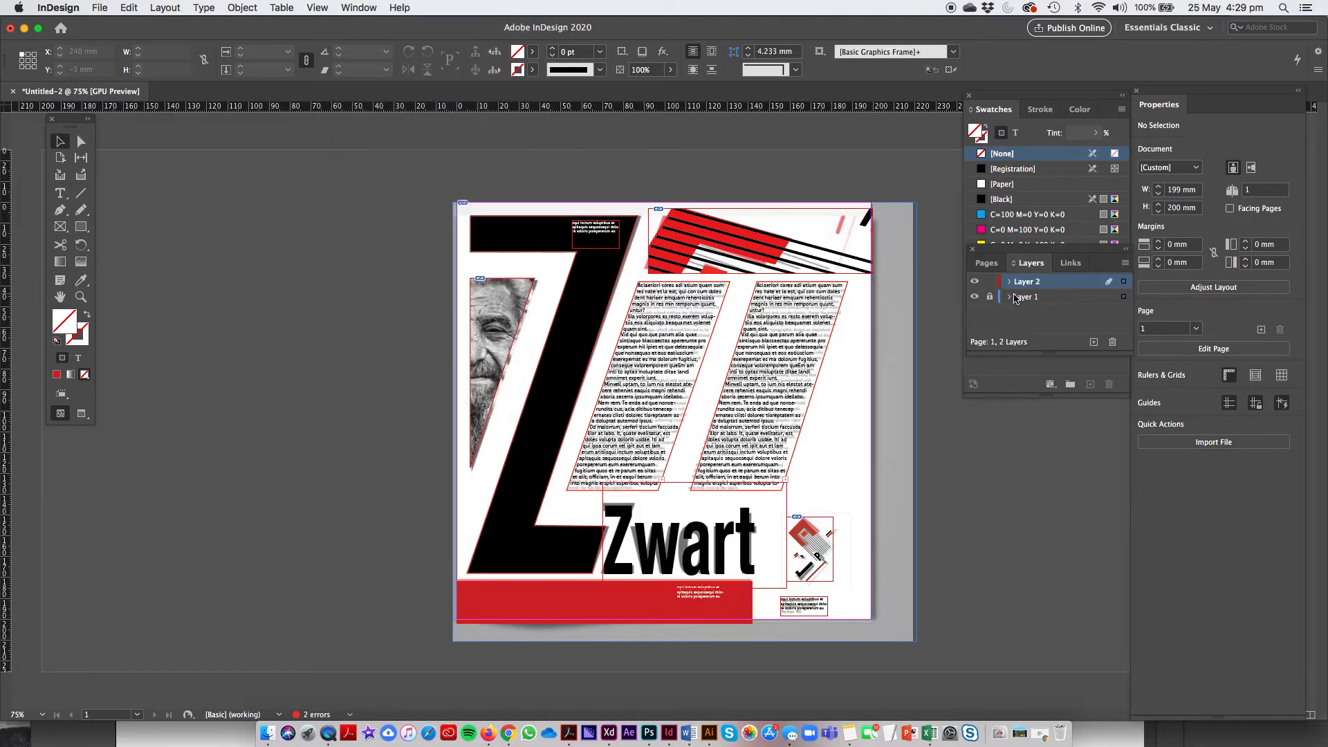
left_click(974, 293)
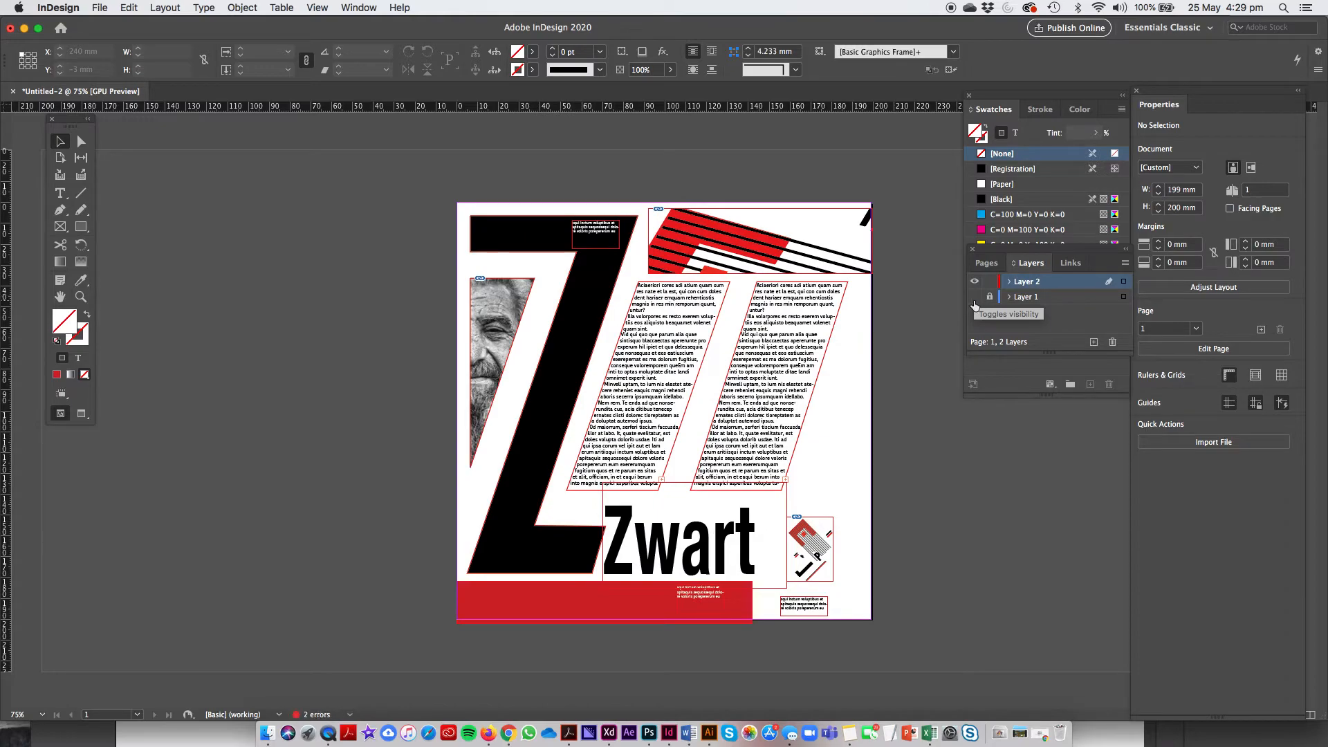
Move the two-column toolbox clear of the window edge and display the page in Preview mode without frame edges.
left_click(86, 121)
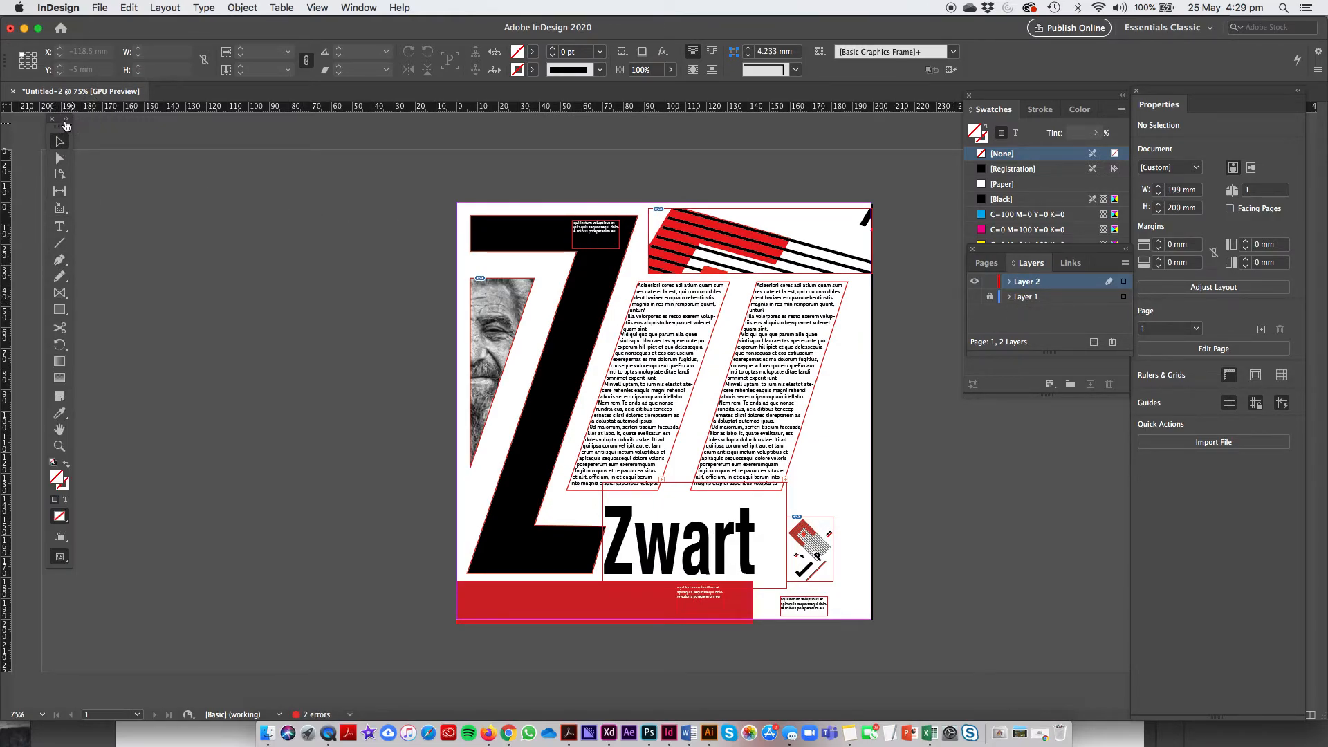
left_click(66, 123)
left_click(50, 131)
left_click_drag(67, 123, 93, 139)
left_click(110, 431)
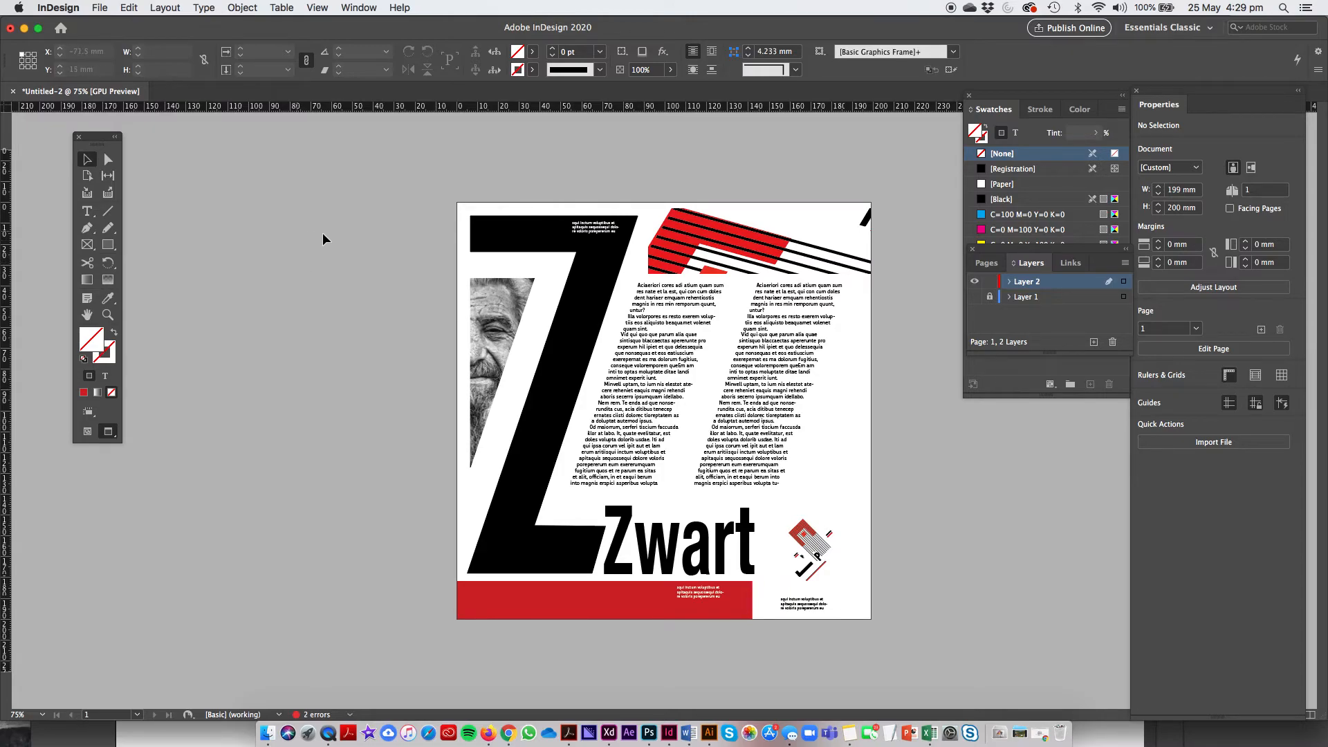
Start a PDF export with the Smallest File Size preset, naming the Desktop file with the designer's first name followed by "advert".
left_click(100, 9)
mouse_move(157, 247)
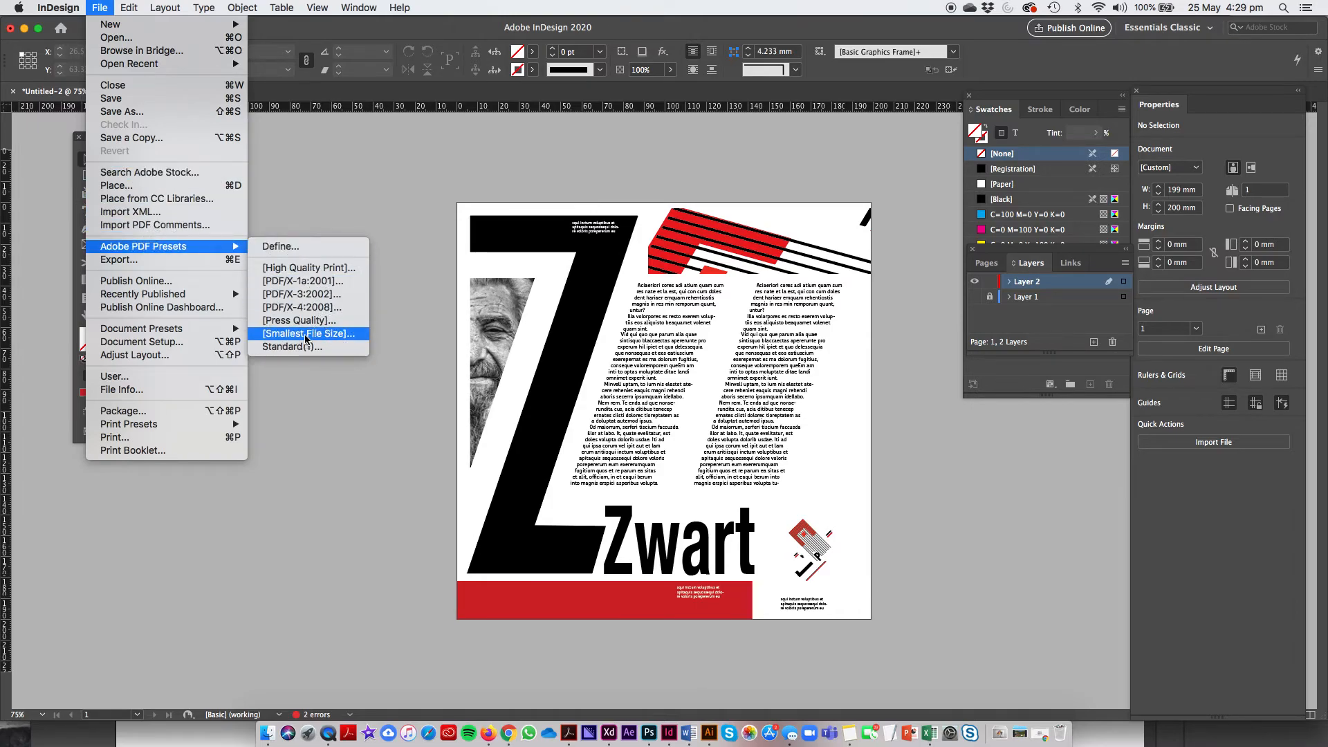
left_click(284, 334)
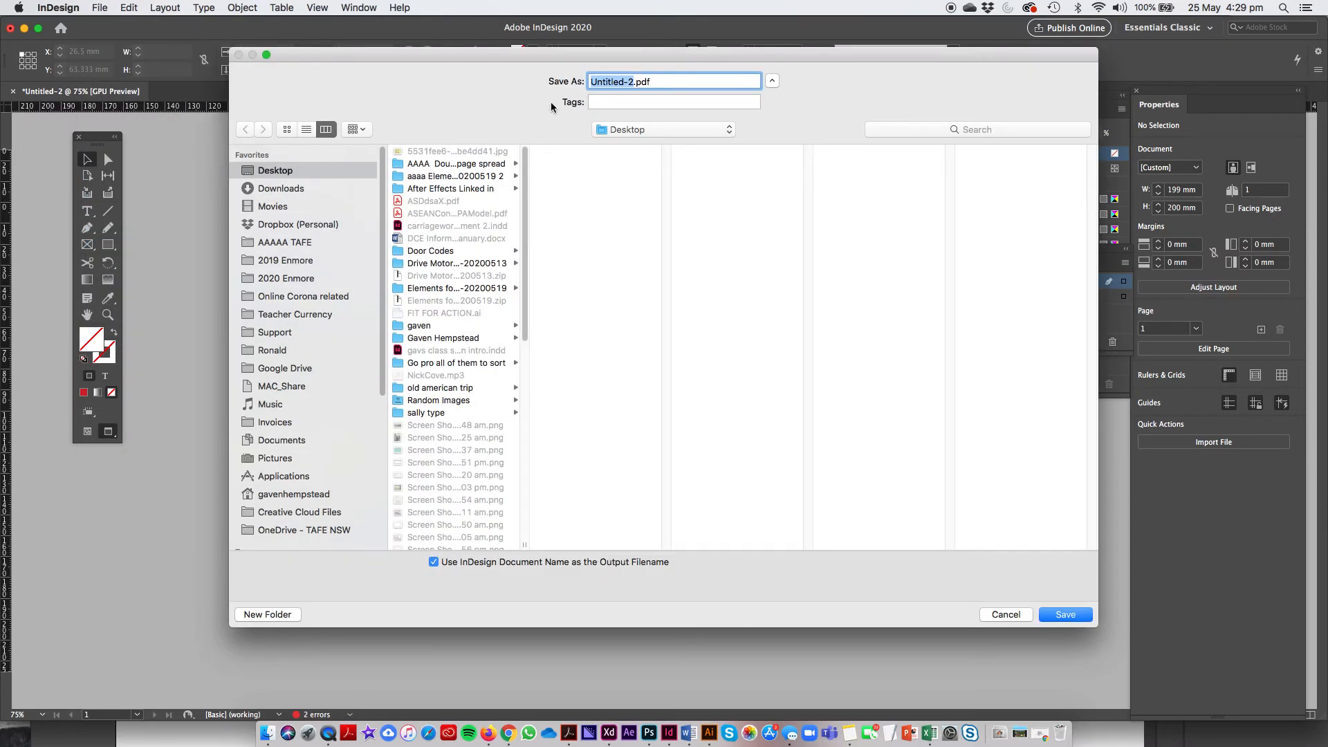
type("gaven advert")
left_click(1066, 615)
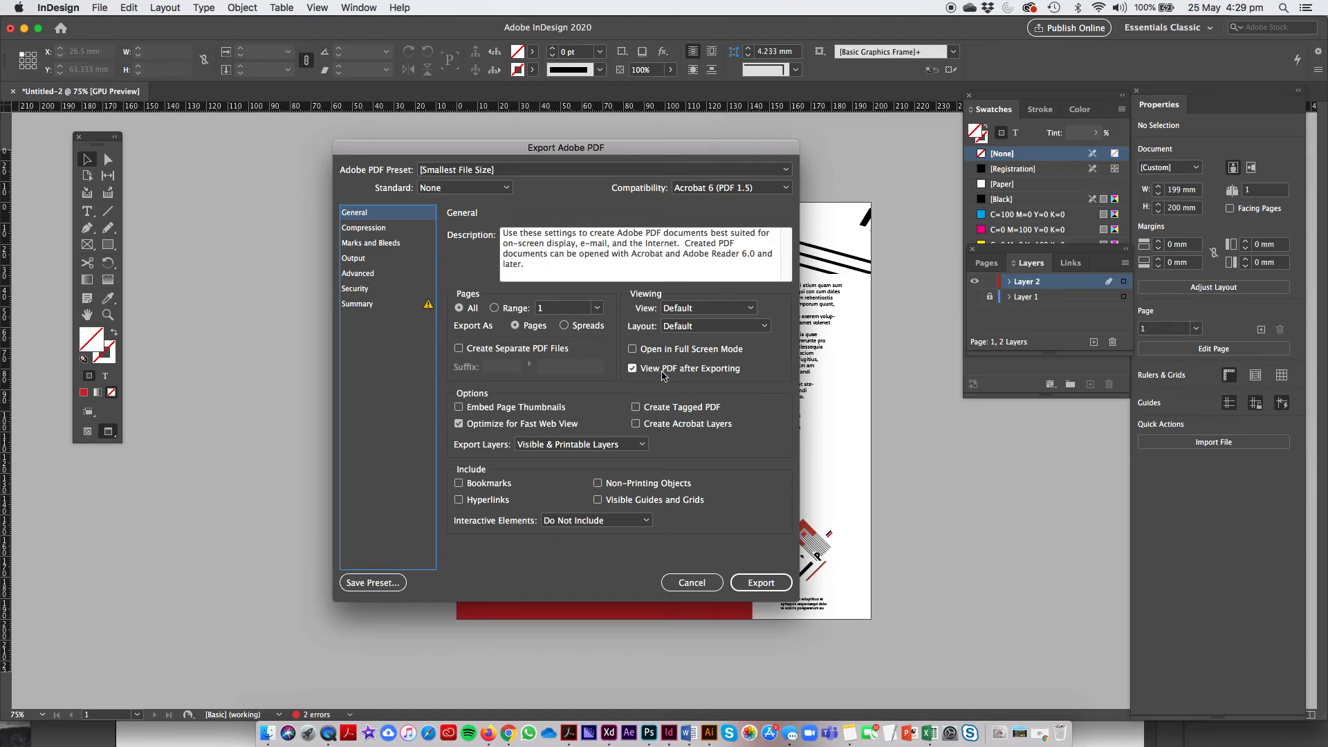
Export all pages to the PDF with View PDF after Exporting enabled, accepting the overset text.
left_click(632, 369)
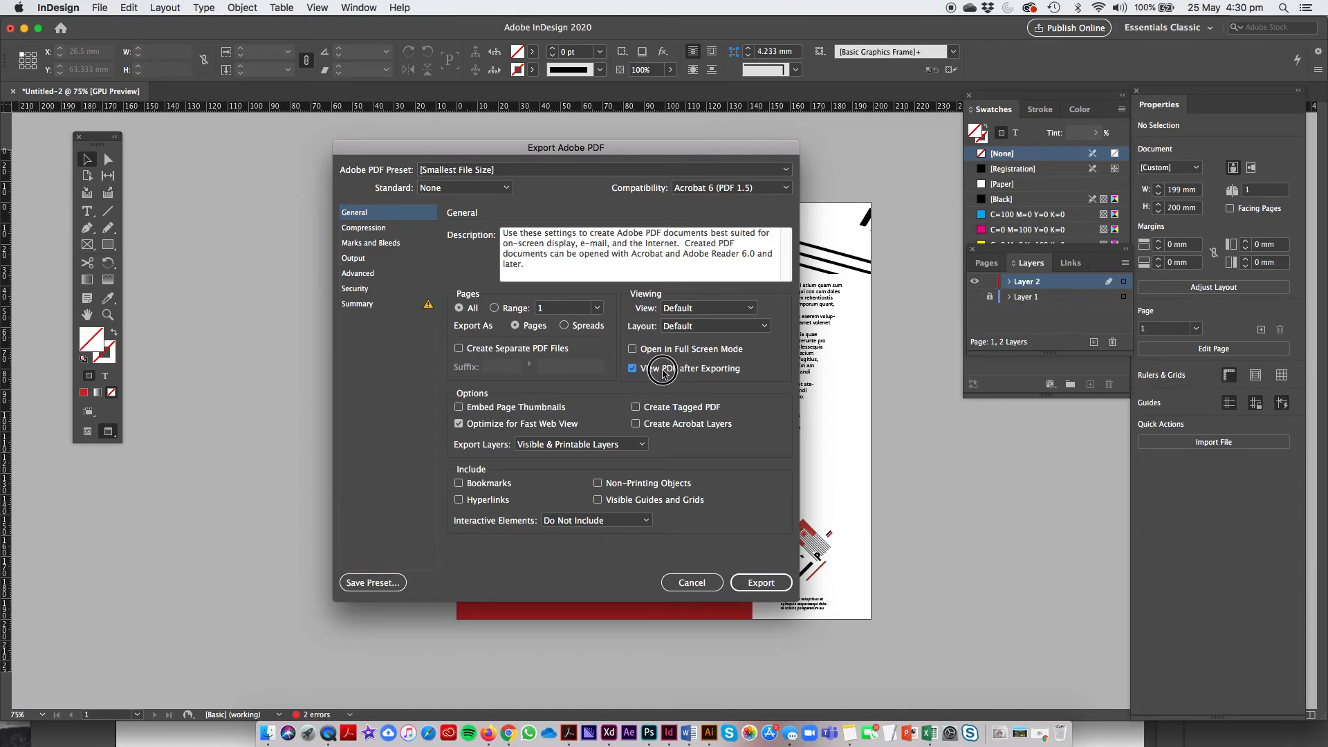
left_click(762, 584)
left_click(789, 413)
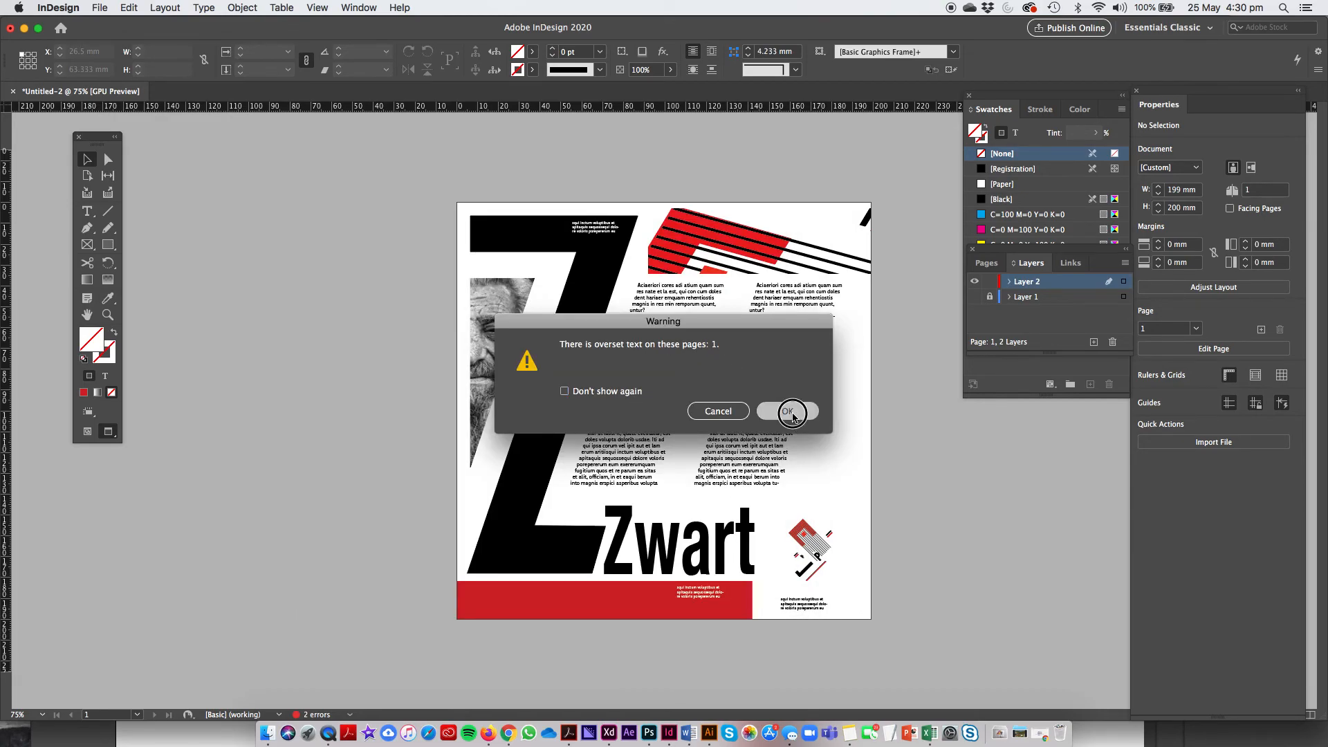
left_click(791, 420)
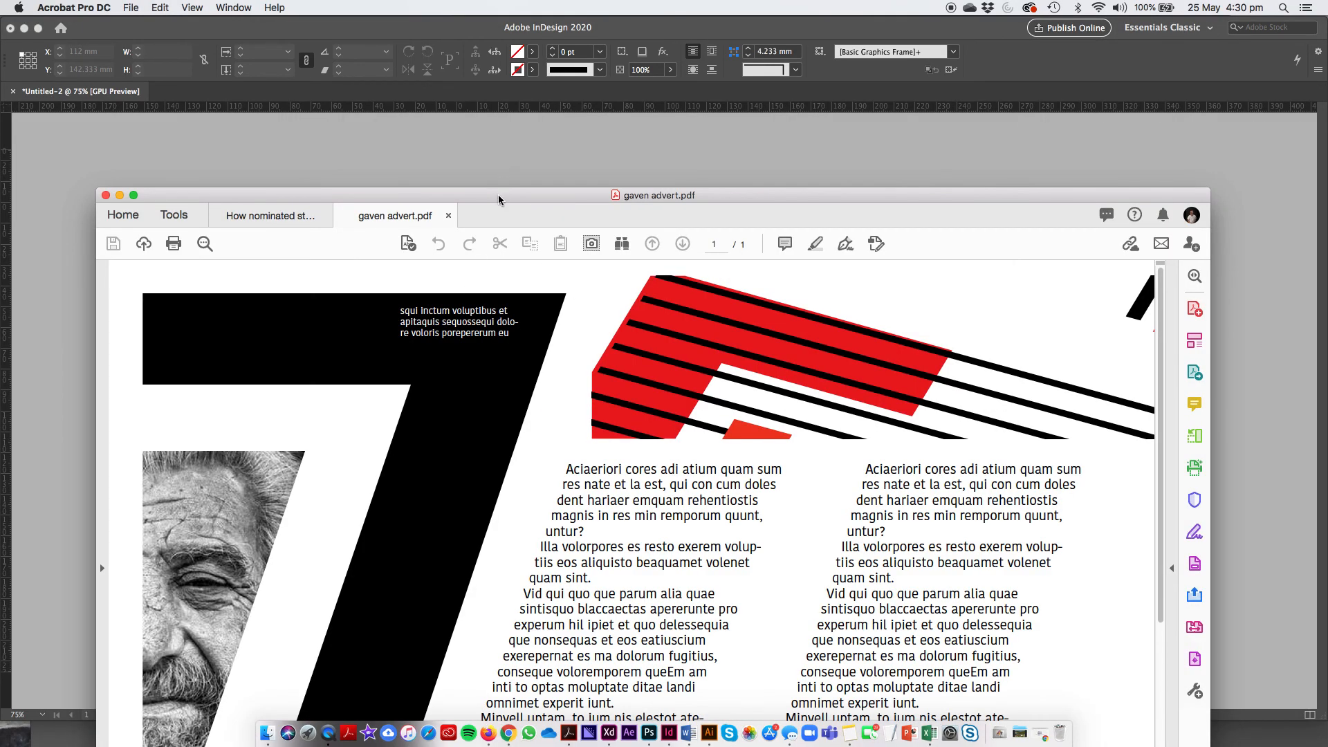
Move the Acrobat window up and zoom the exported PDF out to 75% to examine the whole page.
left_click_drag(498, 200, 457, 9)
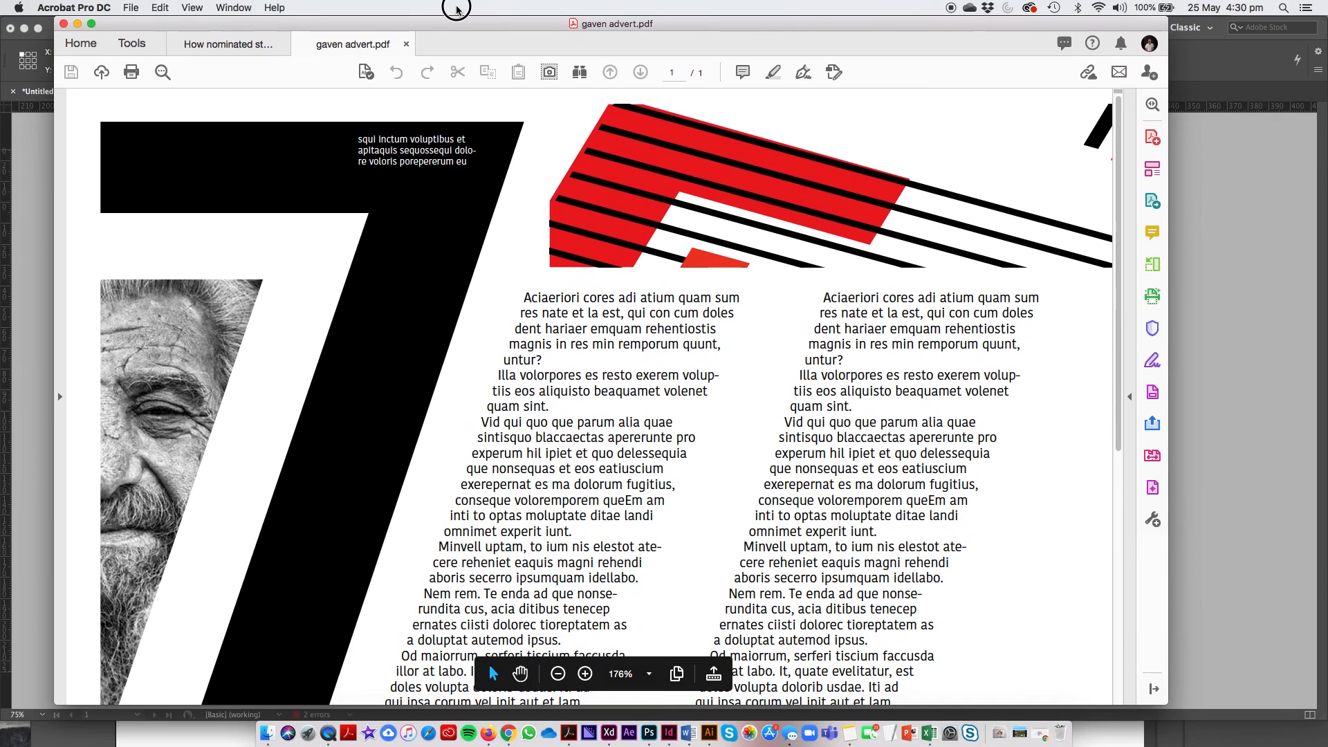
key("super+minus")
key("super+minus")
key("super+minus")
key("super+minus")
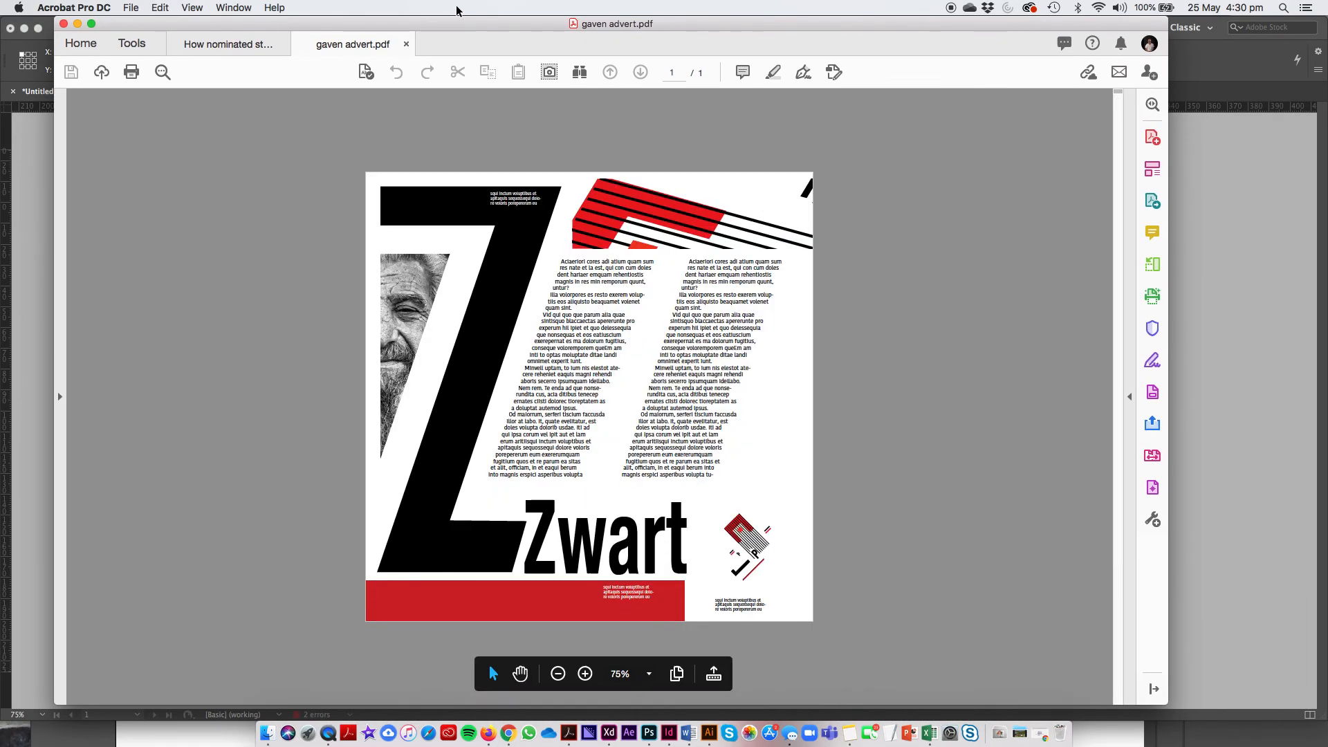